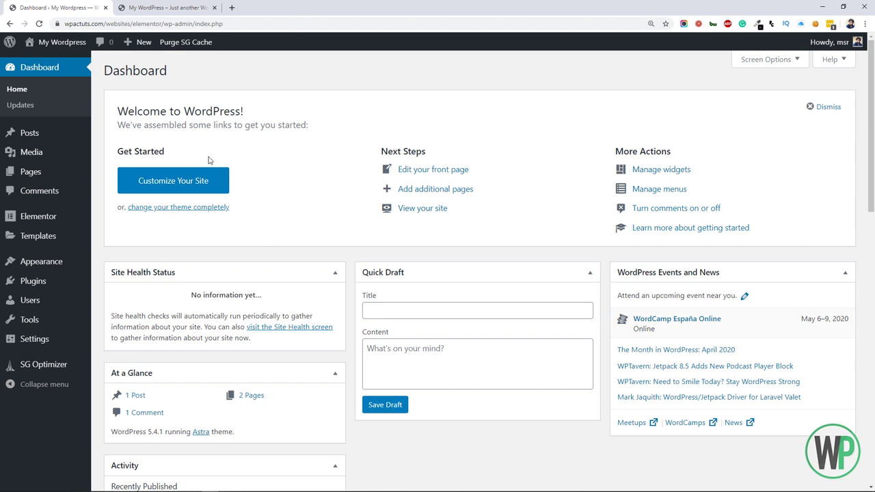
Step: Open the theme customizer in a separate browser tab and bring up the site's homepage
mouse_move(89, 265)
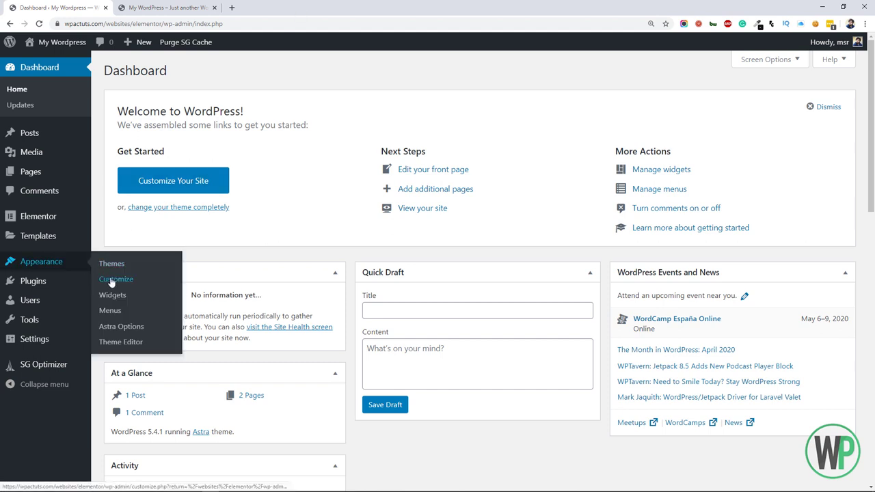
left_click(111, 281, "ctrl")
left_click(195, 7)
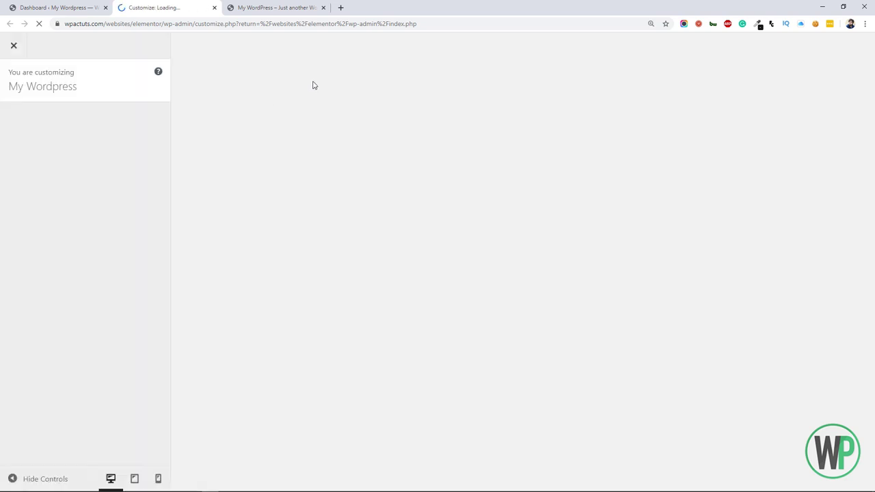
left_click(290, 9)
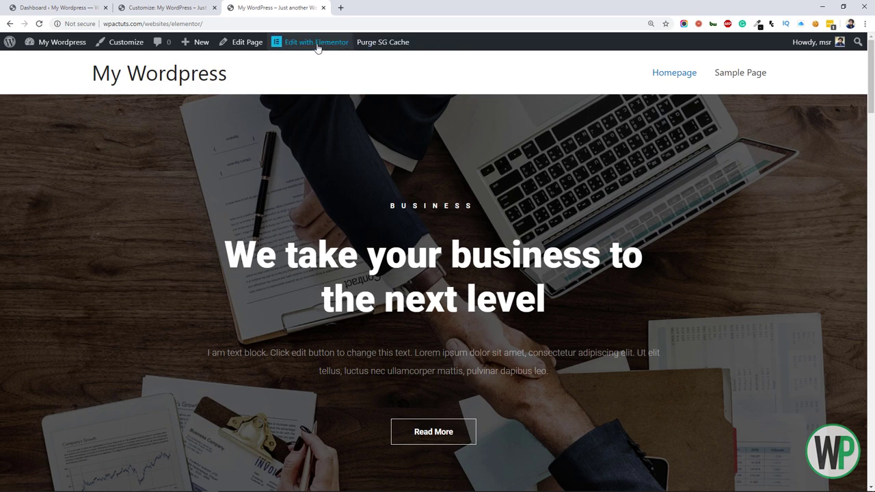
Step: Disable "Show Toolbar when viewing site" in the user profile and save the profile
left_click(58, 7)
mouse_move(58, 310)
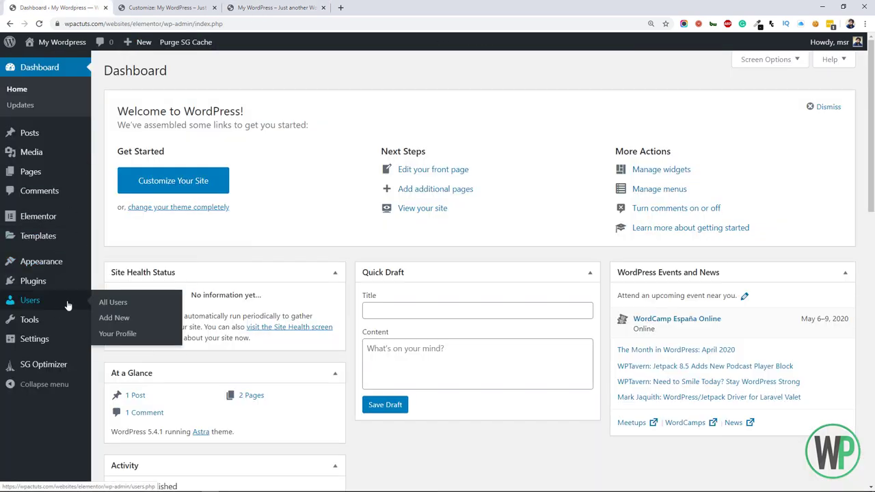
left_click(119, 333)
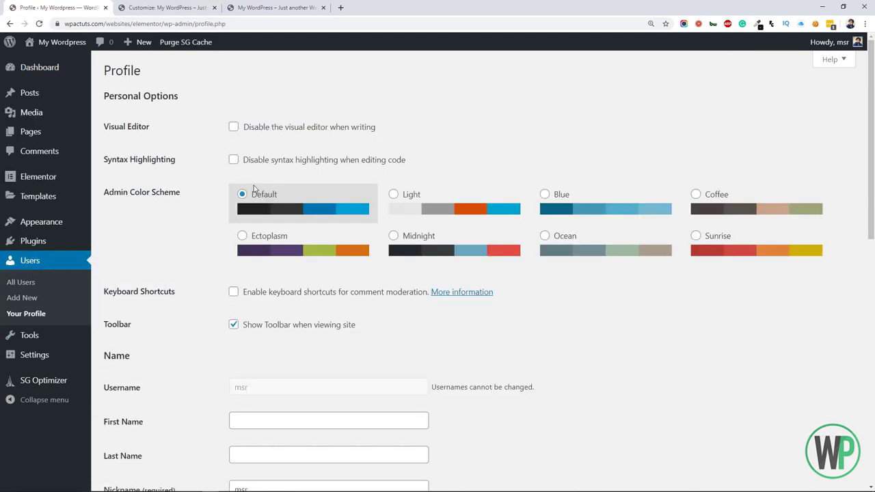
left_click(233, 325)
scroll(738, 225, "down", 7)
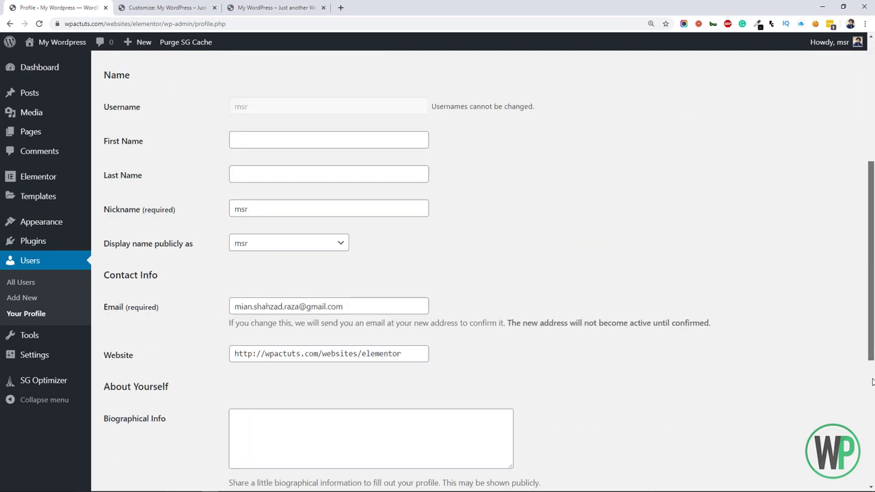
left_click(134, 433)
scroll(157, 290, "up", 1)
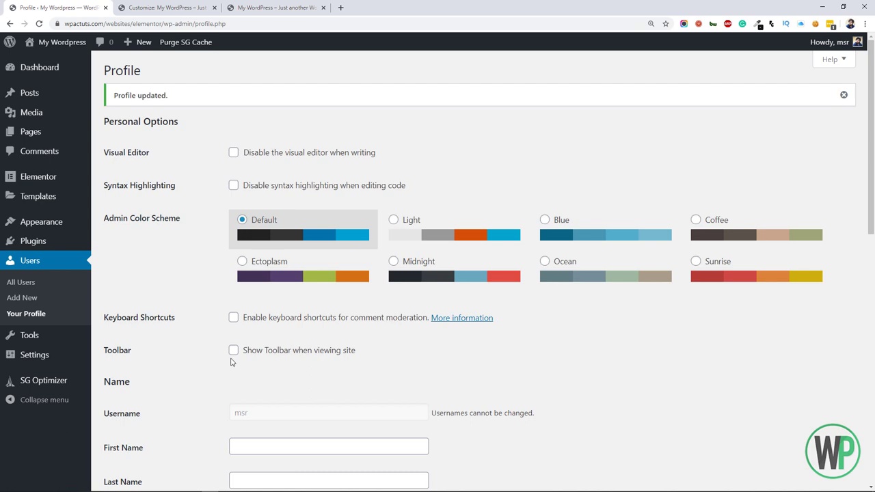
Step: Return the admin area to its dashboard, check the live homepage, and go back to the customizer
left_click(59, 69)
left_click(167, 8)
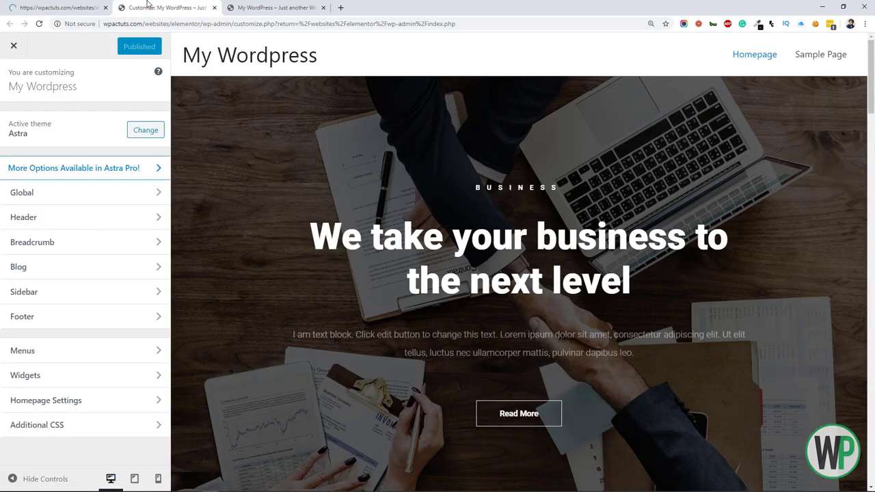
left_click(268, 12)
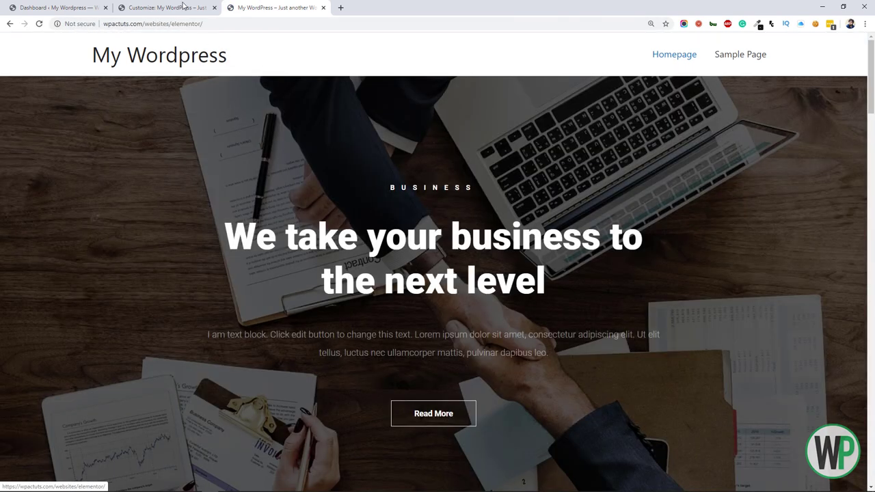
left_click(173, 7)
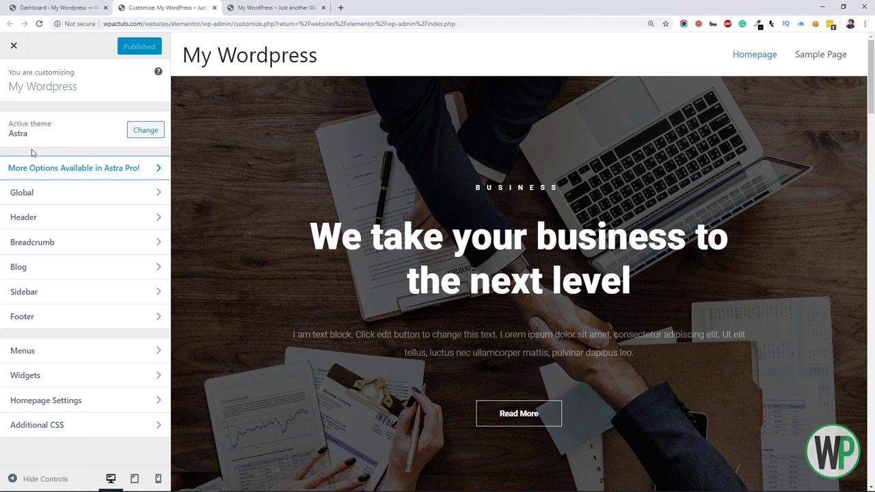
Step: Examine the Base Typography and Headings (H1 - H6) settings in the customizer's Global options
left_click(58, 193)
left_click(72, 127)
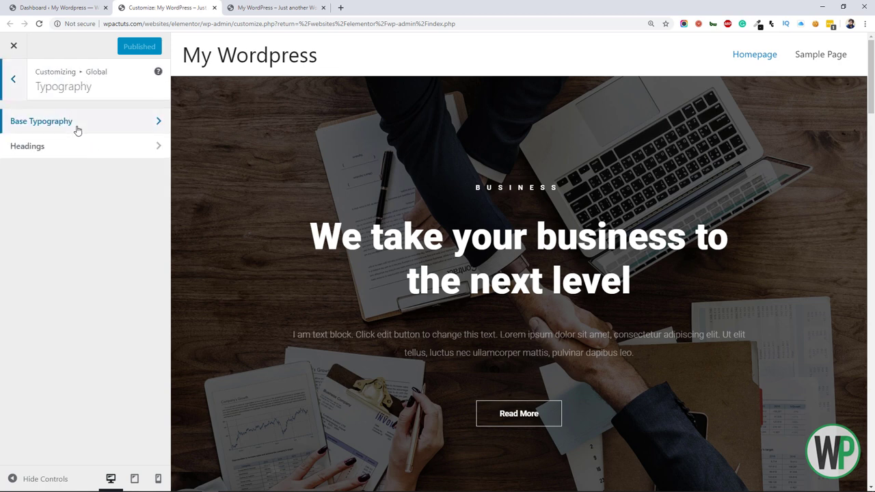
left_click(76, 130)
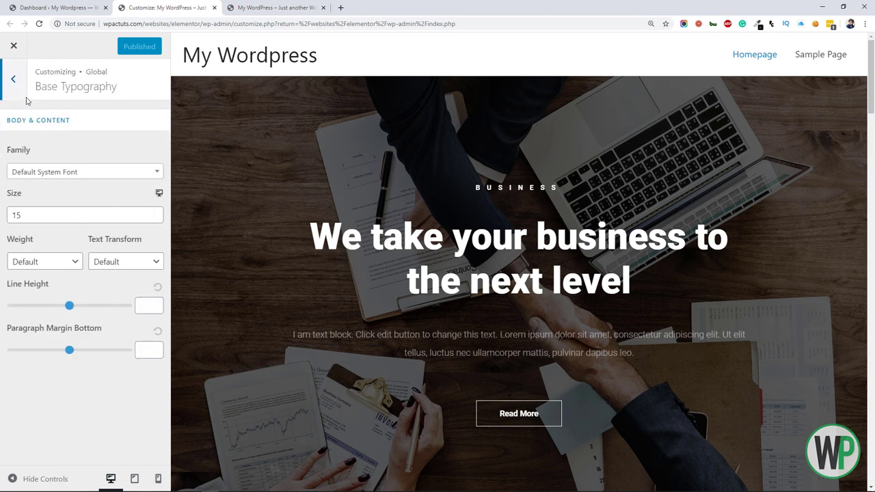
left_click(20, 96)
left_click(58, 157)
left_click(15, 89)
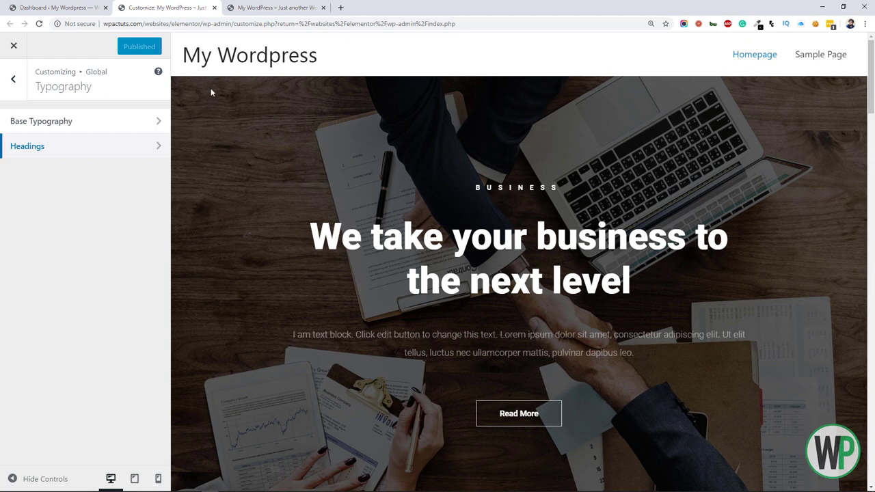
left_click(84, 129)
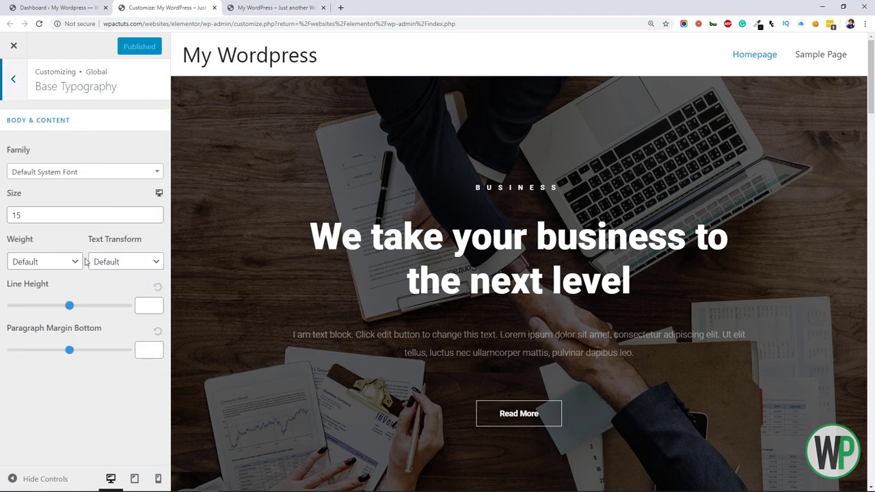
left_click(22, 99)
left_click(60, 147)
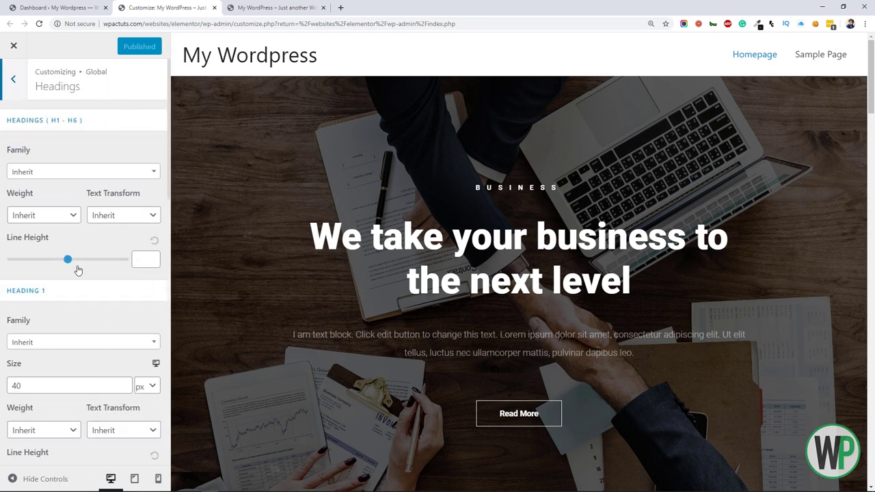
scroll(78, 269, "down", 5)
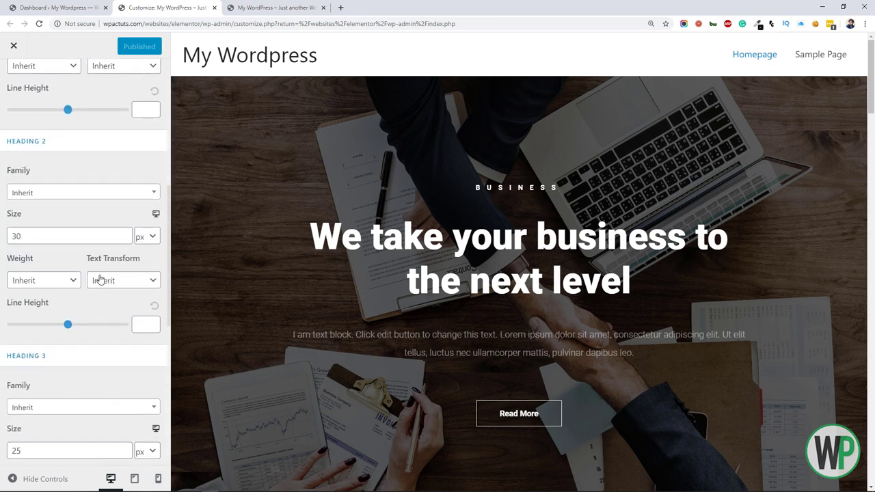
scroll(21, 93, "up", 2)
left_click(17, 87)
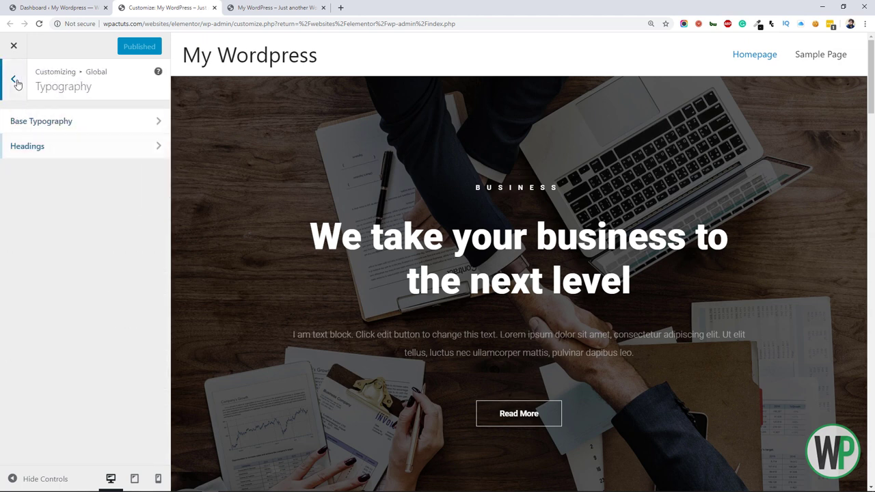
Step: Examine the Base Colors settings in the customizer's Global options
left_click(15, 82)
left_click(47, 152)
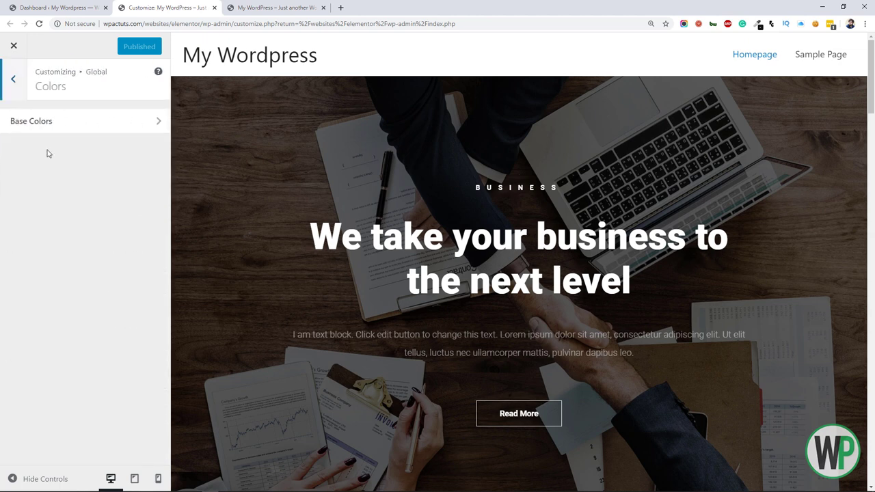
left_click(67, 129)
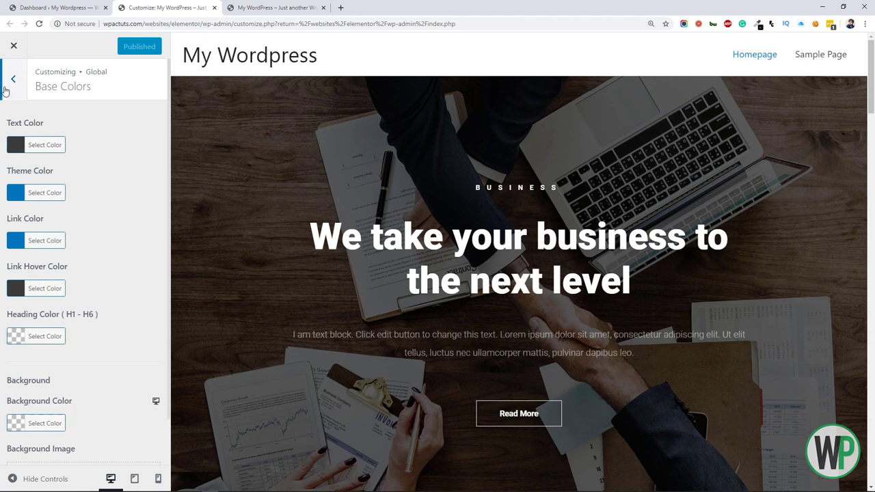
left_click(10, 87)
left_click(10, 86)
Step: Open the Global Container settings and view the "Hello world!" post in a separate tab for comparison
left_click(58, 173)
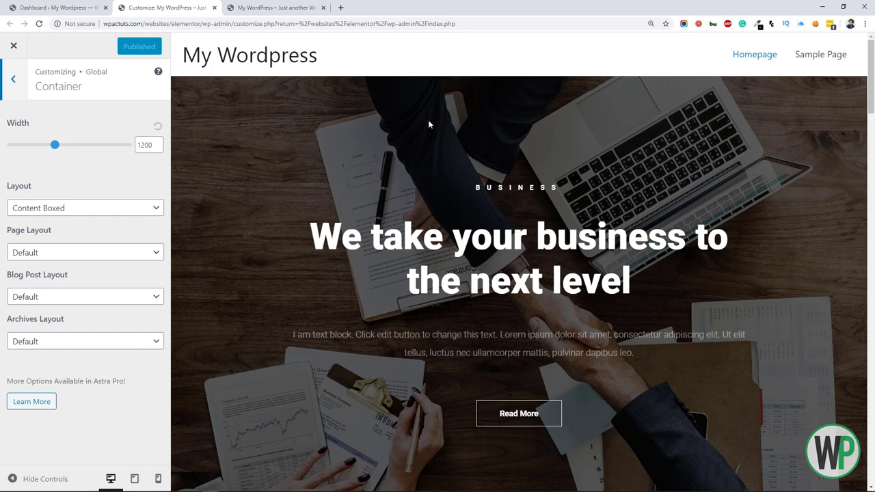
left_click(58, 8)
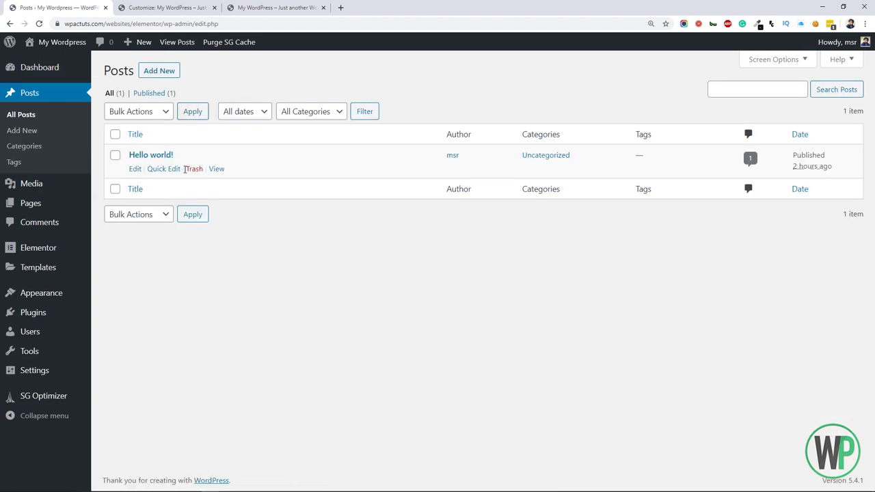
right_click(214, 169)
left_click(236, 176)
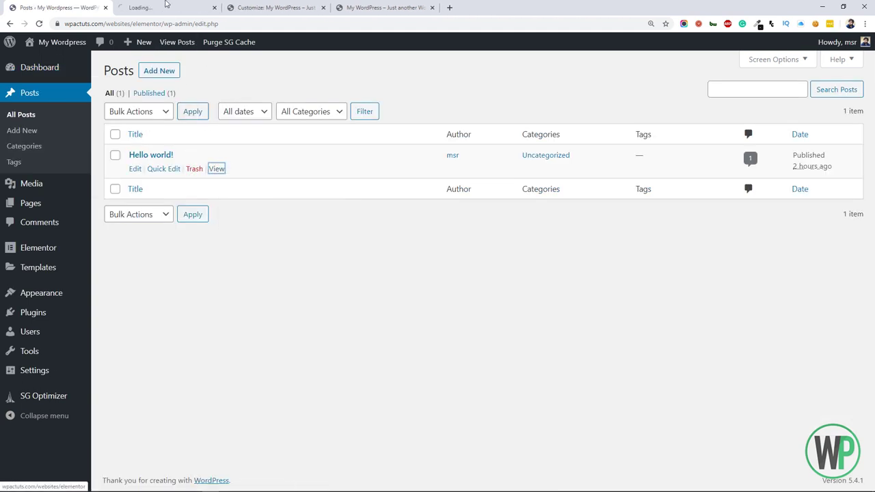
left_click(385, 7)
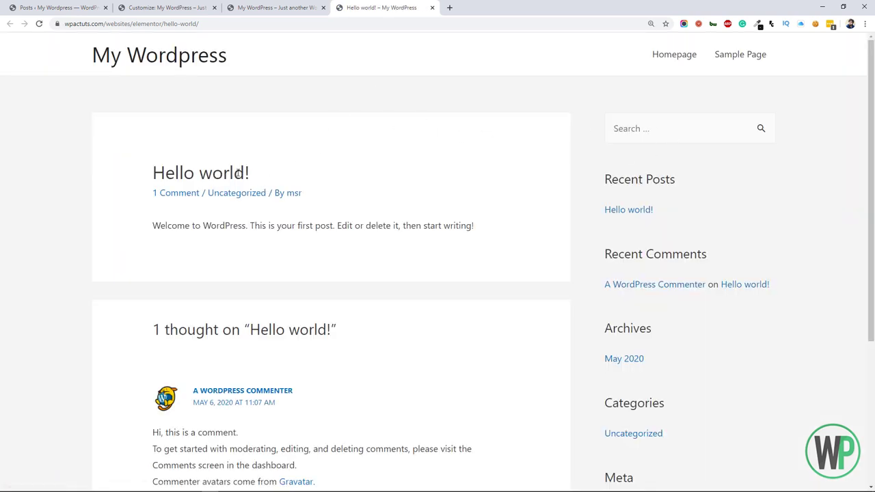
left_click(166, 8)
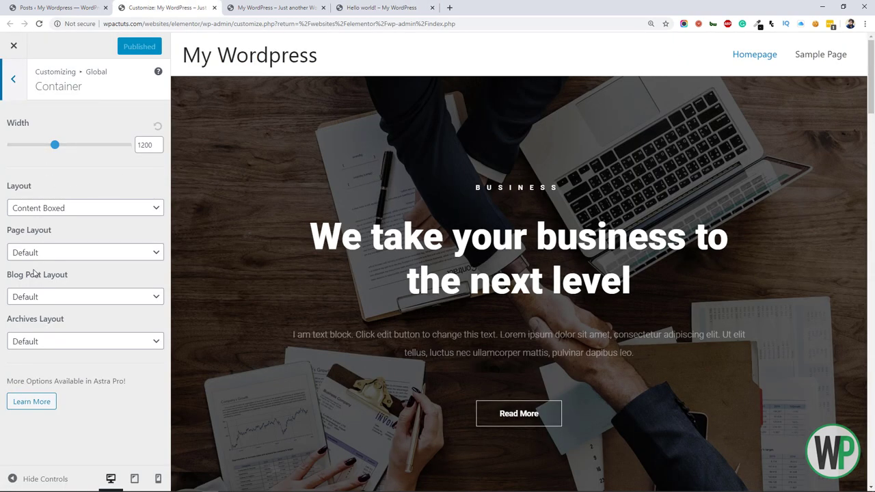
Step: Look over the available Page Layout options and check the layout of the "Hello world!" post
left_click(49, 255)
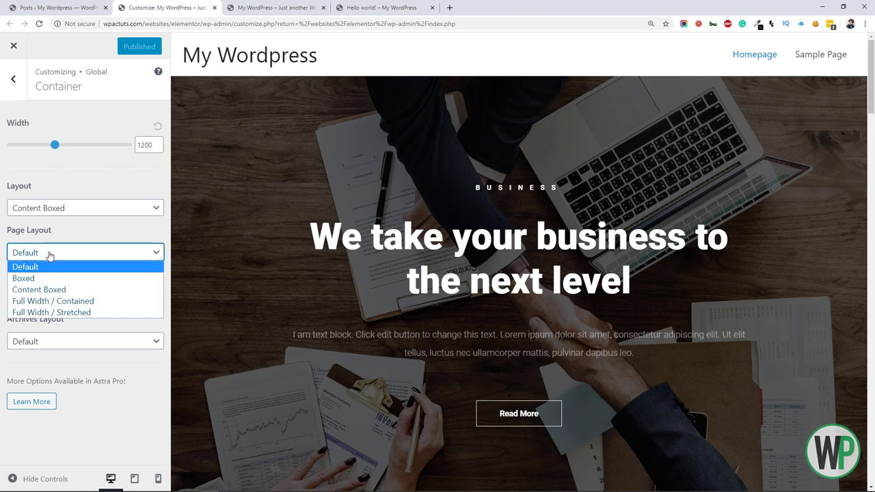
left_click(50, 255)
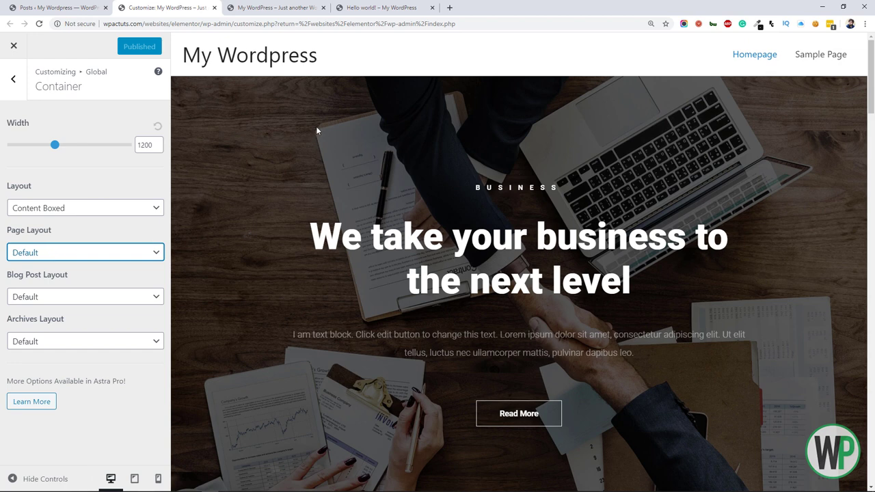
left_click(360, 9)
left_click(126, 8)
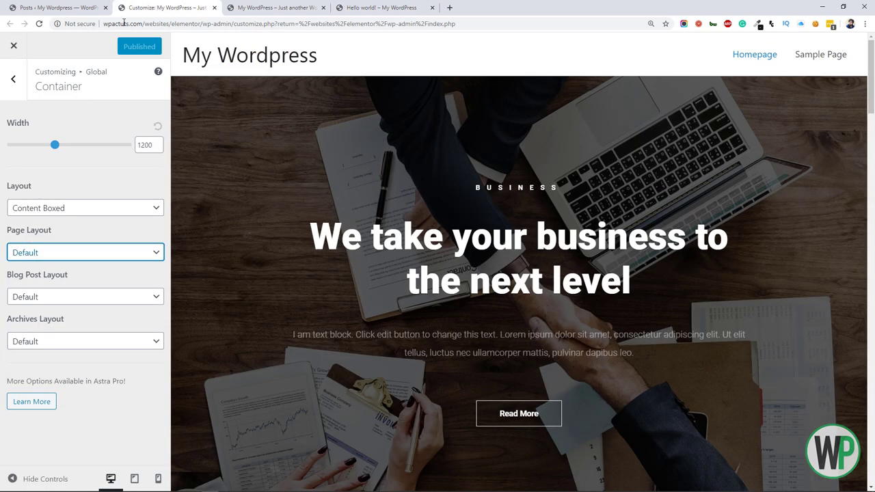
Step: Try the Full Width / Stretched page layout, check the "Hello world!" post, and set Page Layout back to Default
left_click(101, 254)
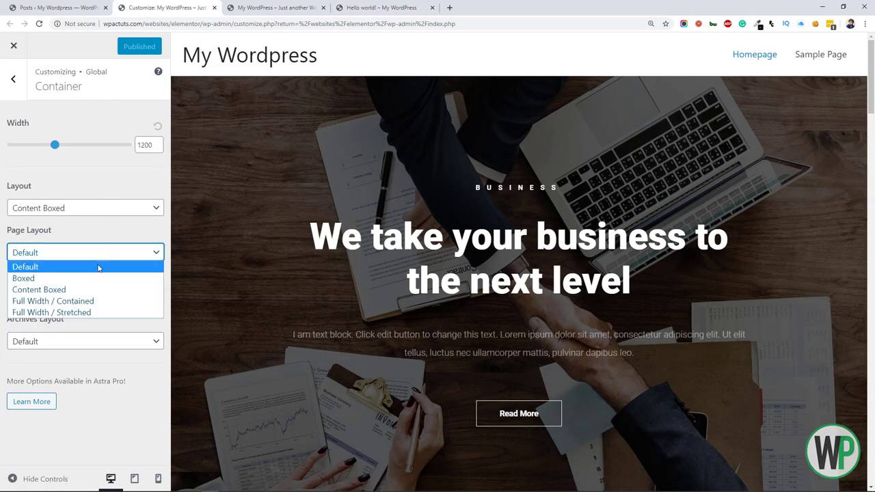
left_click(98, 313)
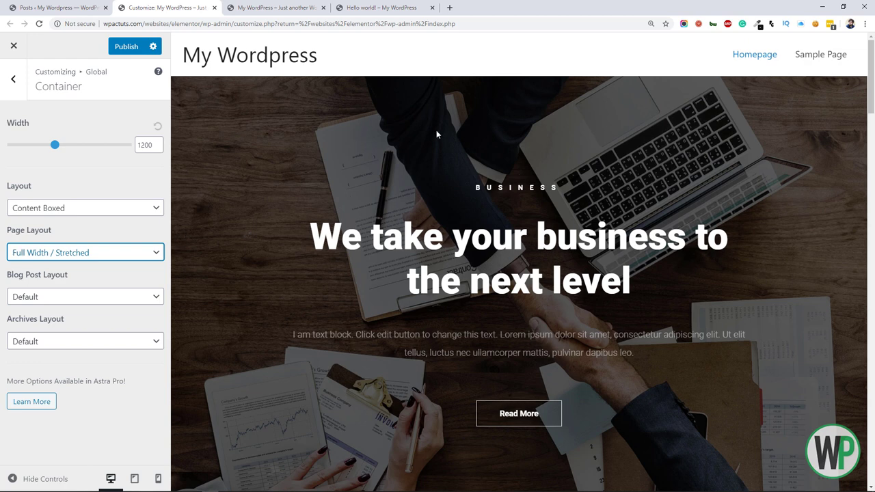
left_click(381, 8)
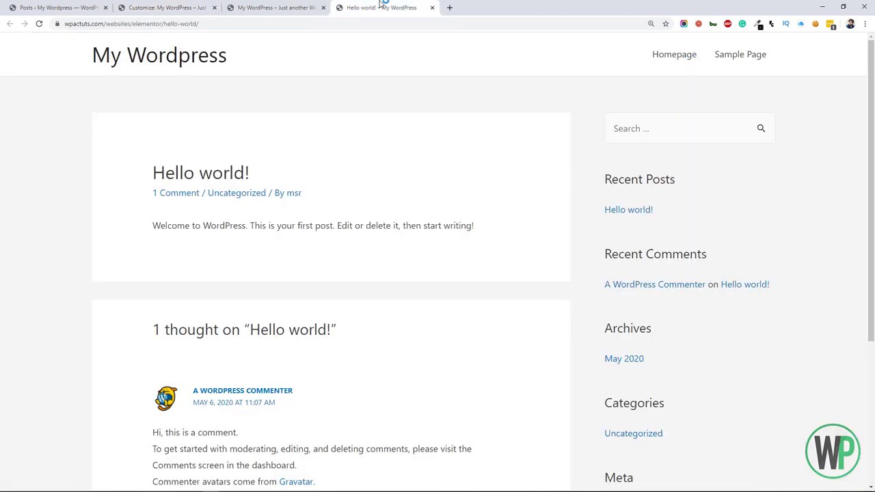
left_click(133, 6)
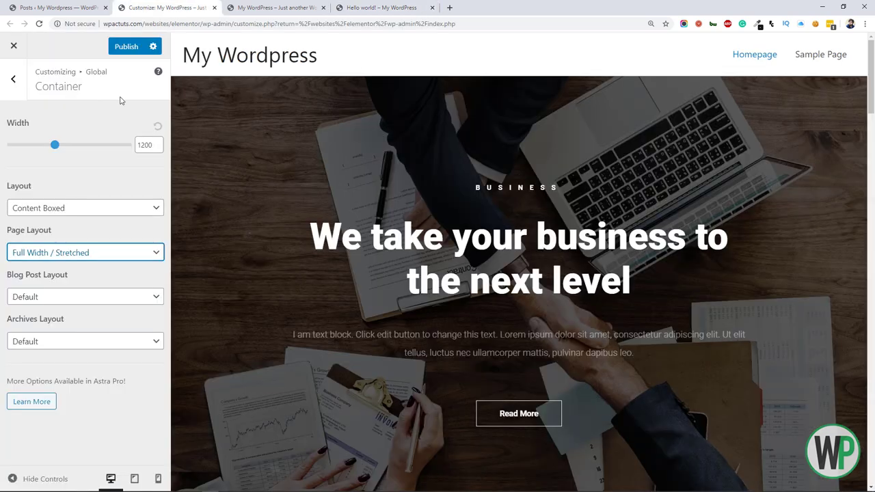
left_click(80, 250)
left_click(82, 266)
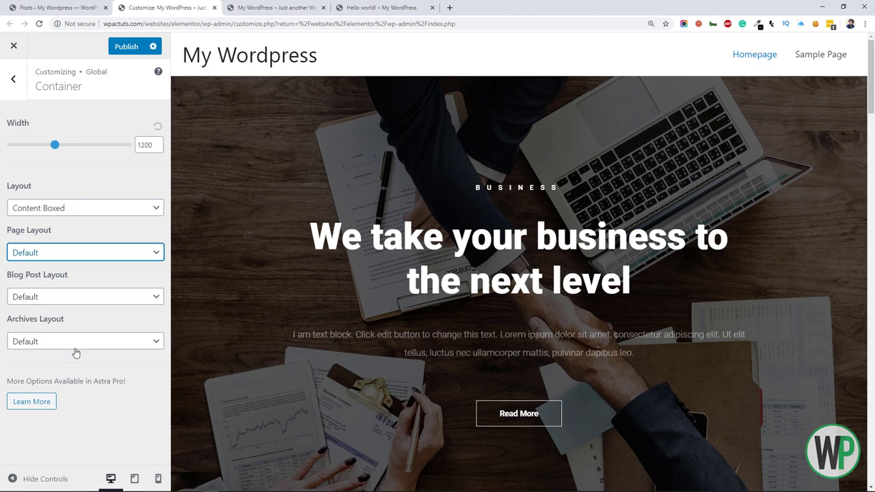
Step: Look over the Blog Post Layout options, and open the Buttons settings in the customizer's Global options
left_click(52, 298)
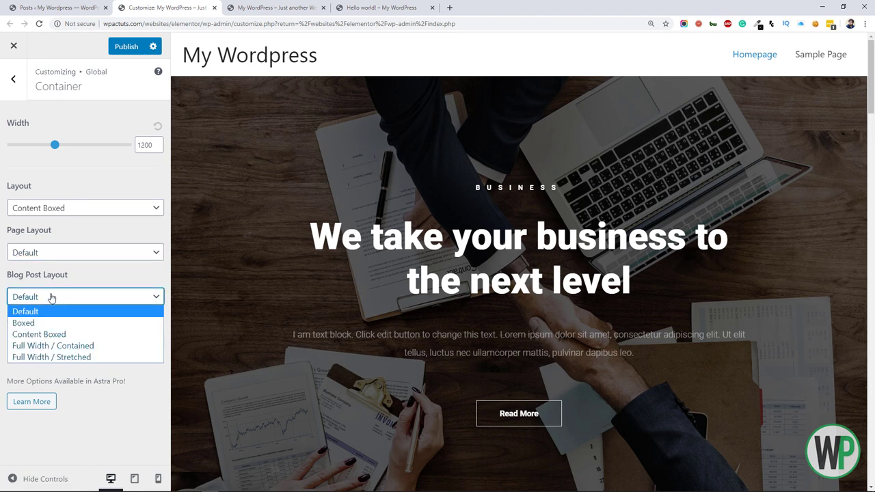
left_click(8, 96)
left_click(9, 95)
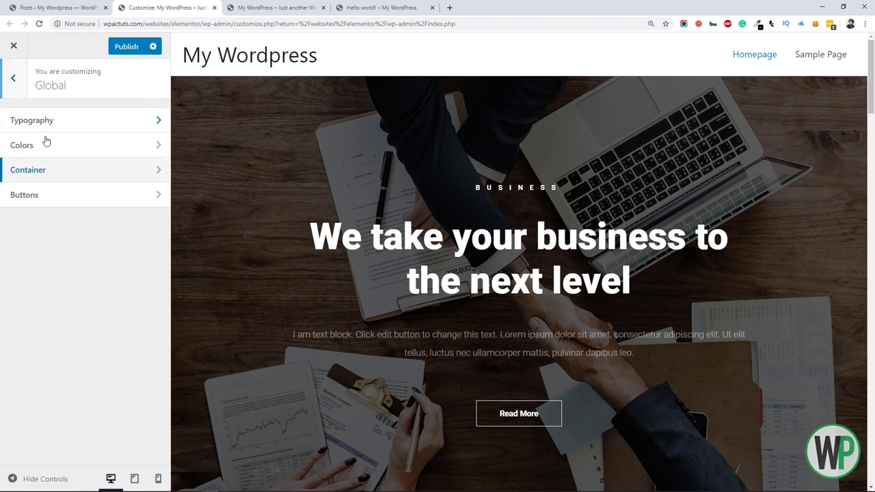
left_click(72, 204)
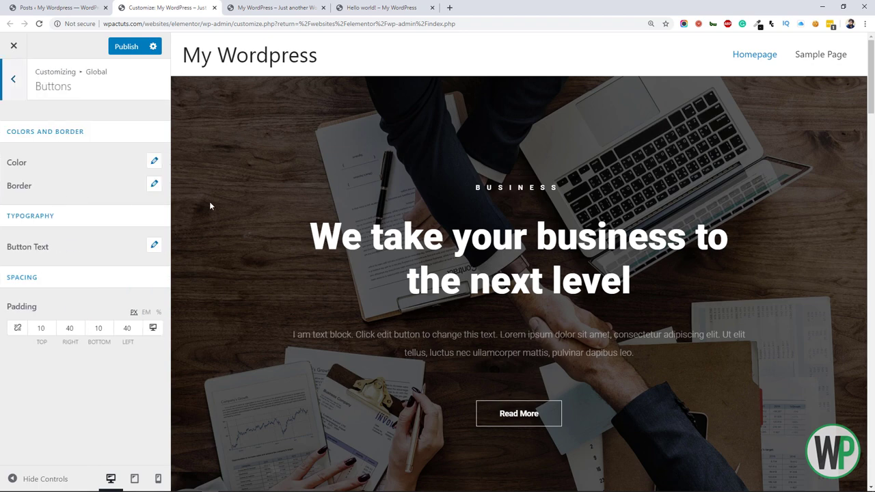
Step: Check the homepage preview, the "Hello world!" post and the Posts list for buttons, and return to the customizer
scroll(731, 162, "down", 5)
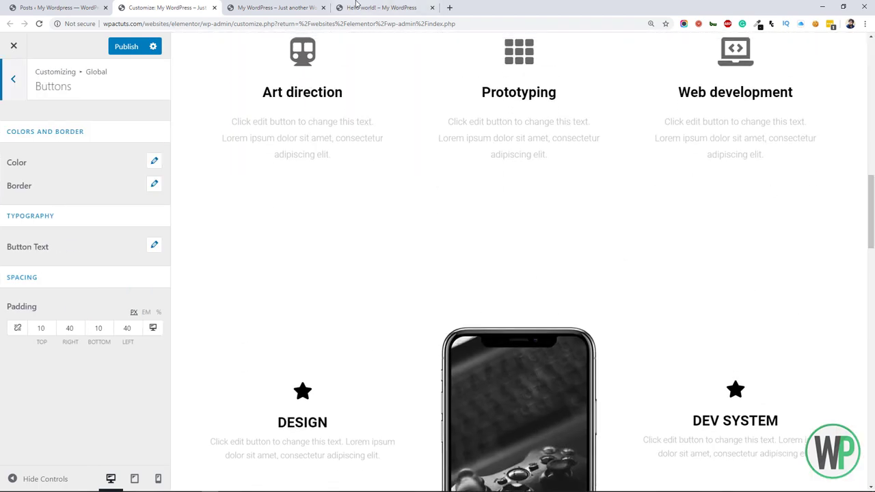
left_click(358, 7)
scroll(748, 228, "down", 3)
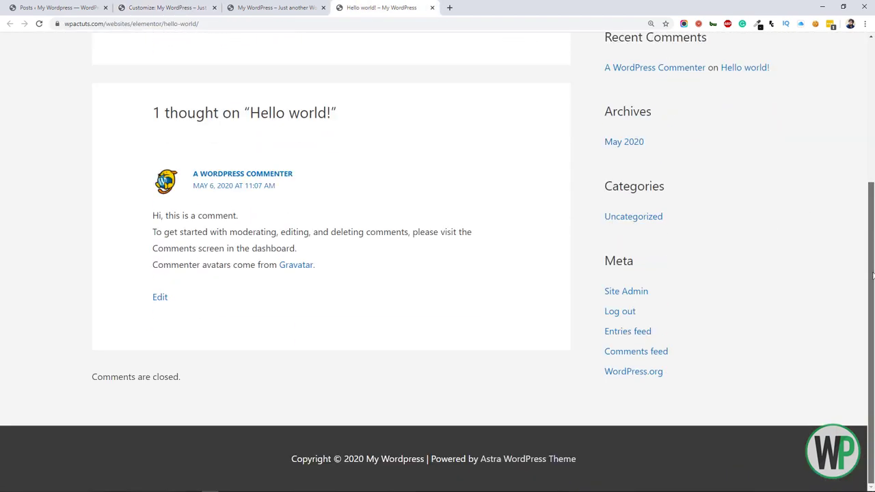
scroll(804, 132, "up", 2)
left_click(83, 5)
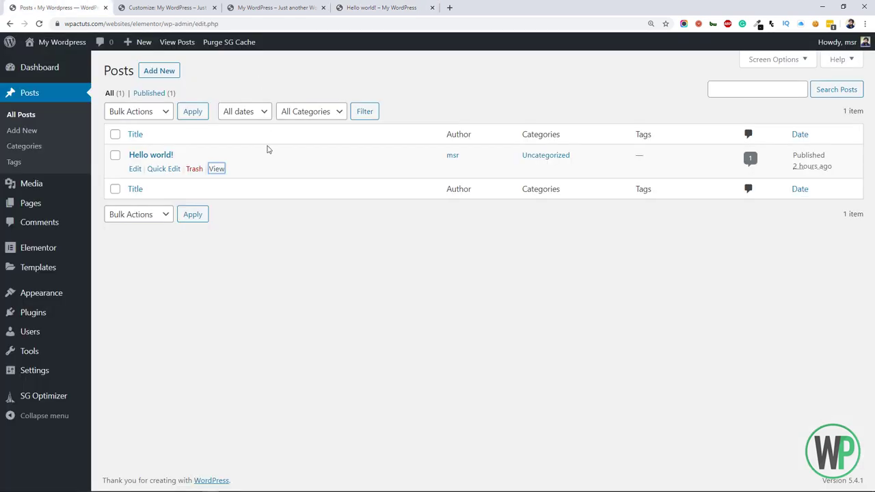
left_click(137, 7)
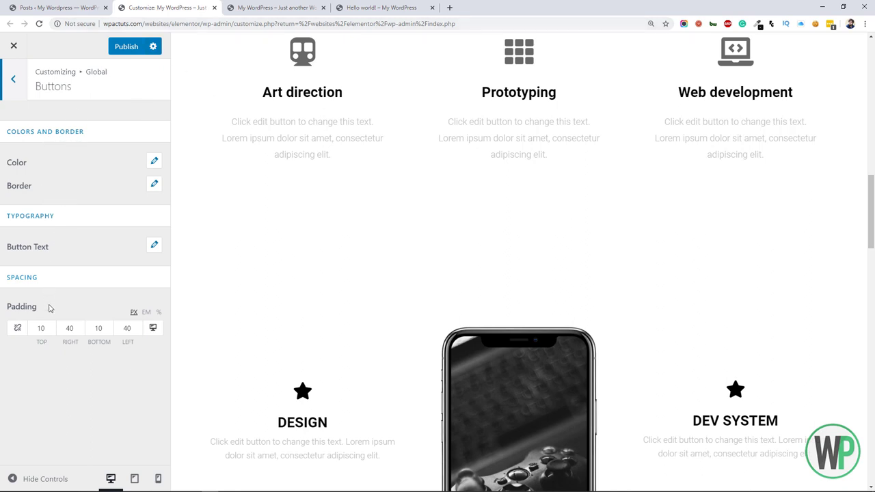
Step: Leave the Global options and open the Site Identity settings in the customizer's Header section
left_click(4, 99)
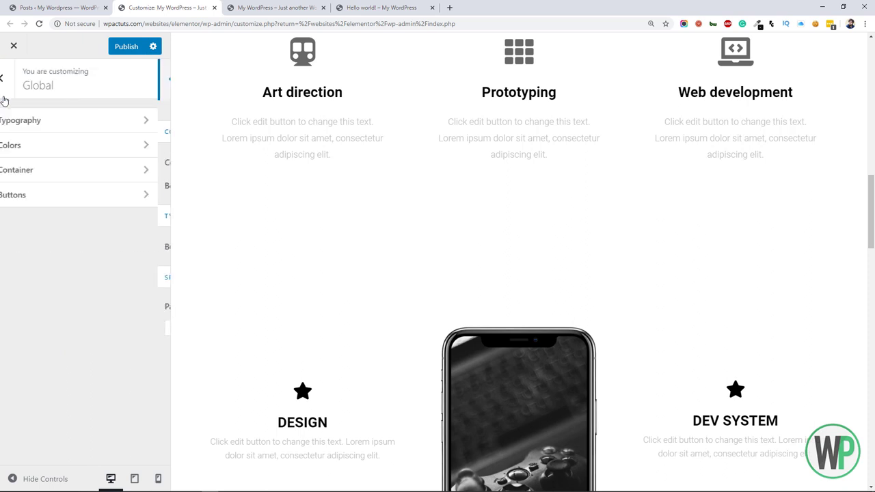
left_click(10, 95)
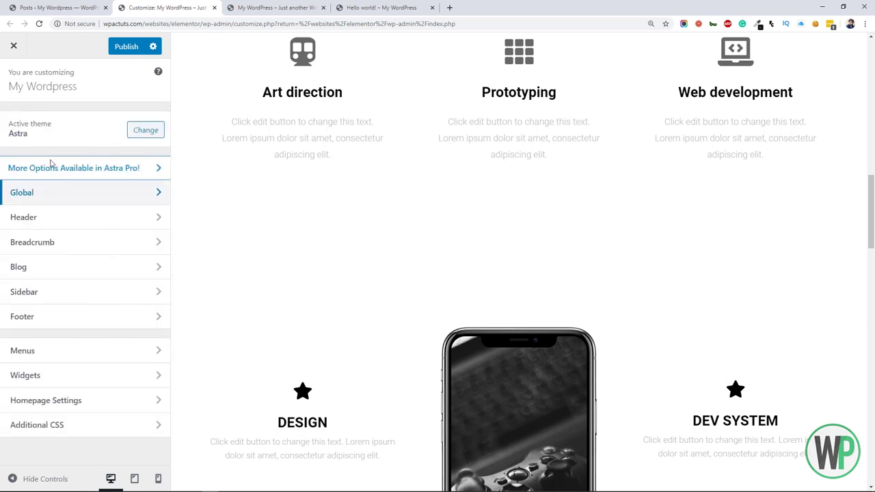
left_click(73, 217)
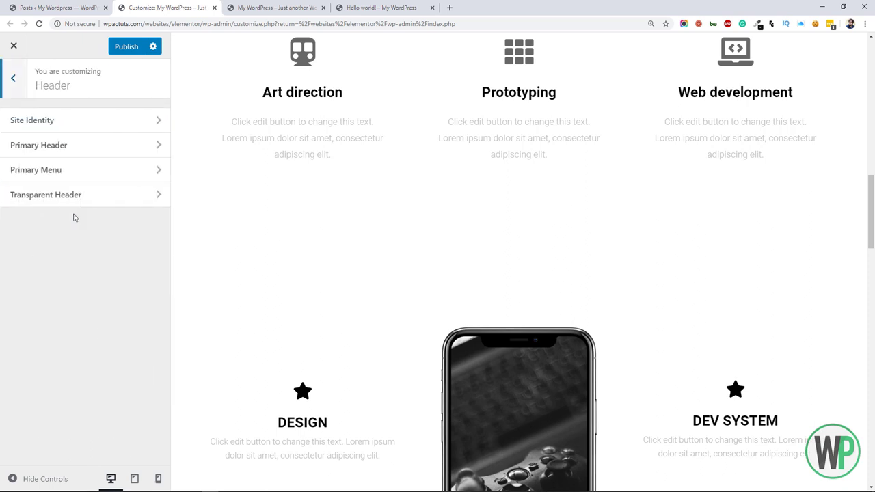
left_click(71, 121)
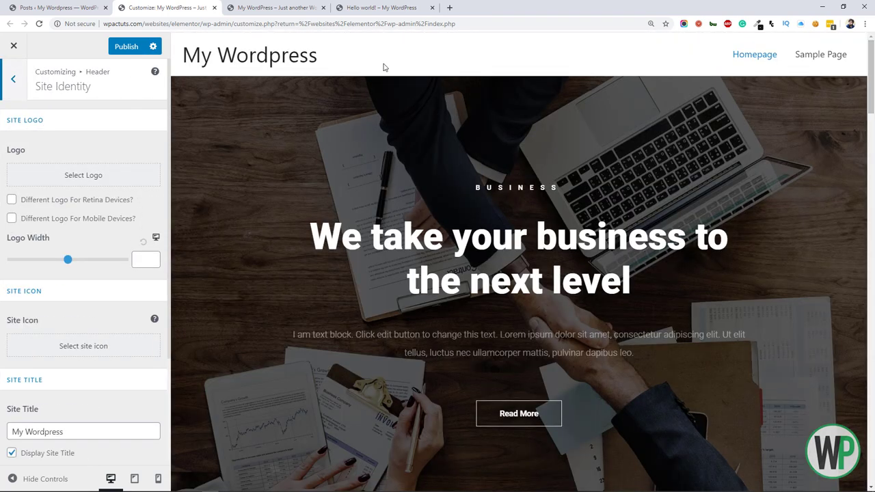
Step: Upload logo-small.png from the Graphics folder as the site logo and skip cropping
left_click(48, 175)
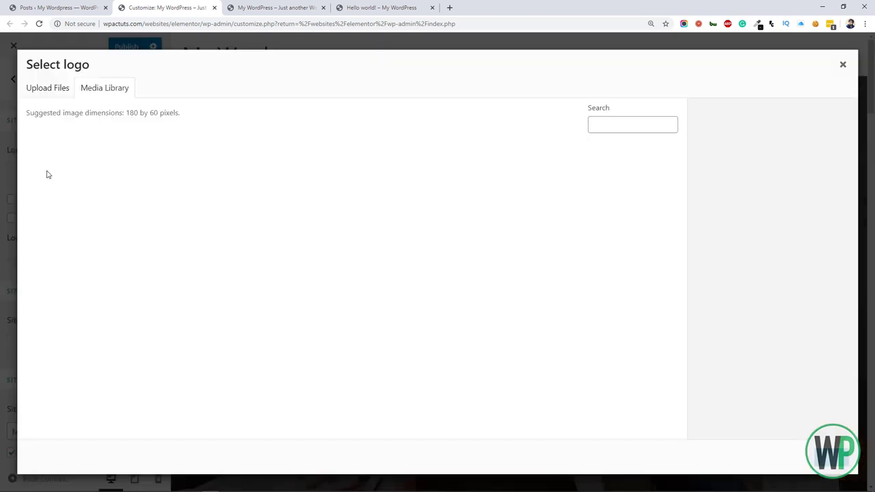
left_click(64, 89)
left_click(403, 264)
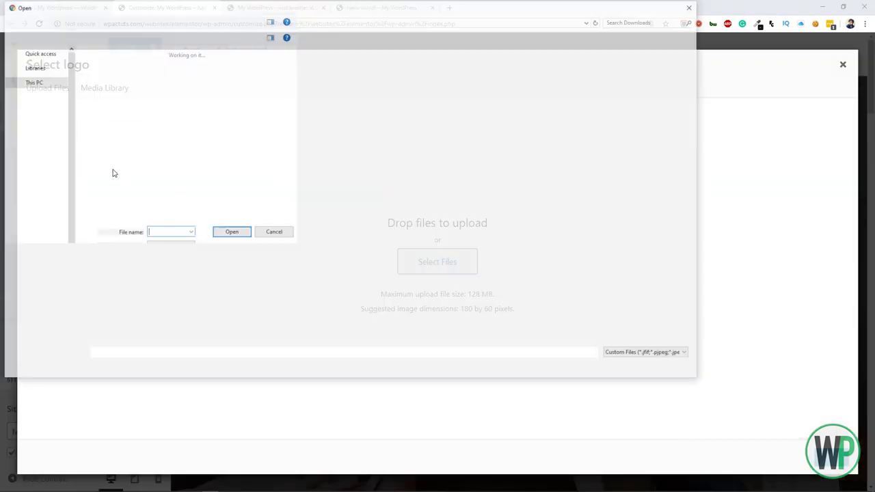
left_click(43, 90)
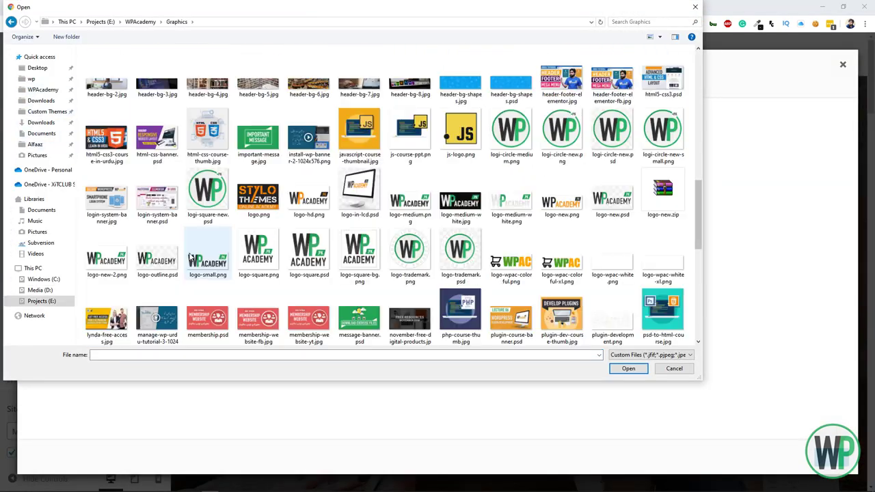
double_click(244, 237)
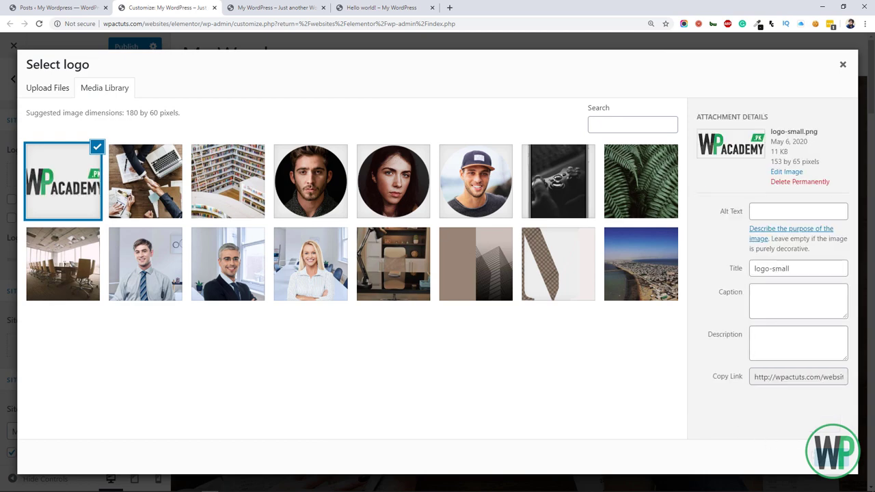
left_click(822, 459)
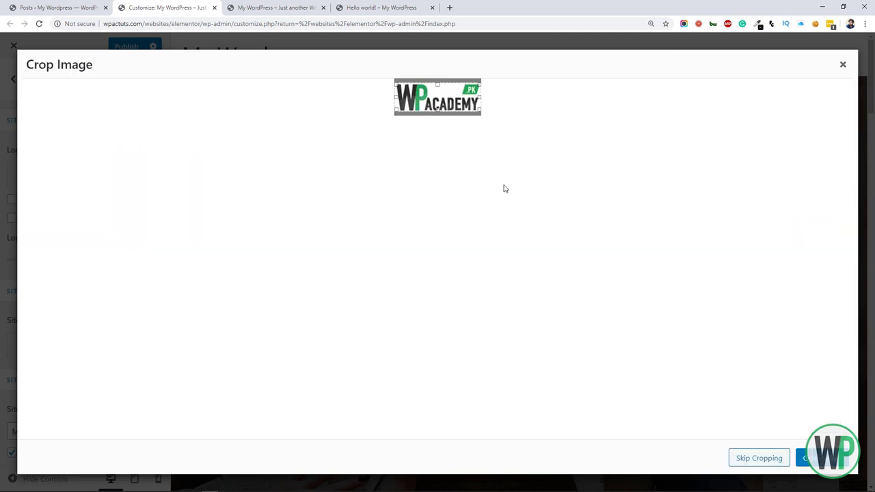
left_click(753, 463)
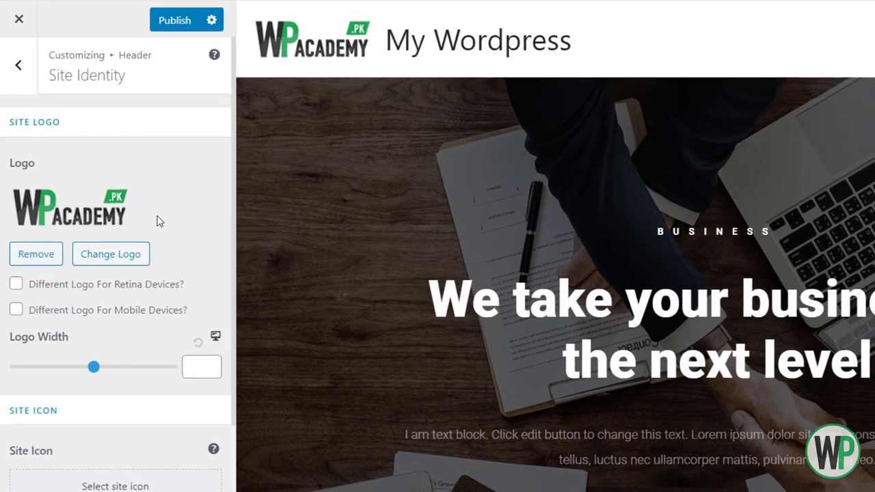
Step: Look over the Site Identity options and turn off Display Site Title so only the logo shows in the header
scroll(97, 233, "down", 2)
scroll(133, 267, "down", 1)
scroll(123, 205, "up", 3)
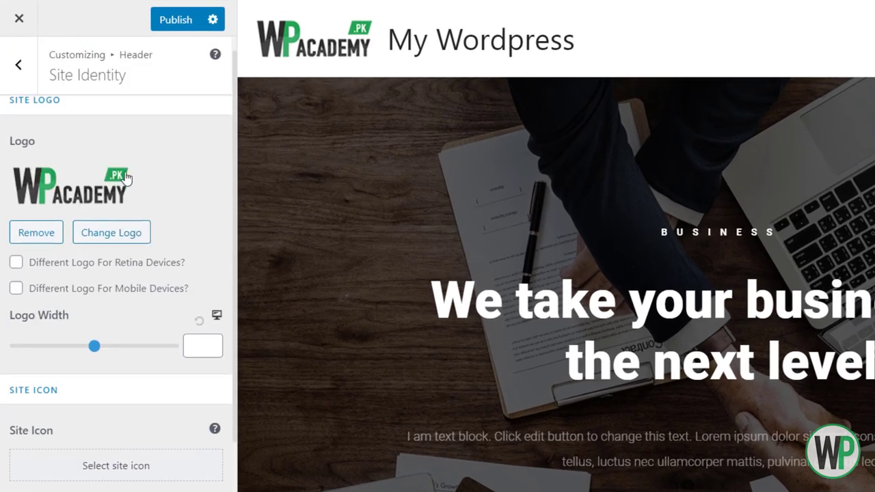
scroll(124, 172, "down", 3)
scroll(124, 172, "down", 1)
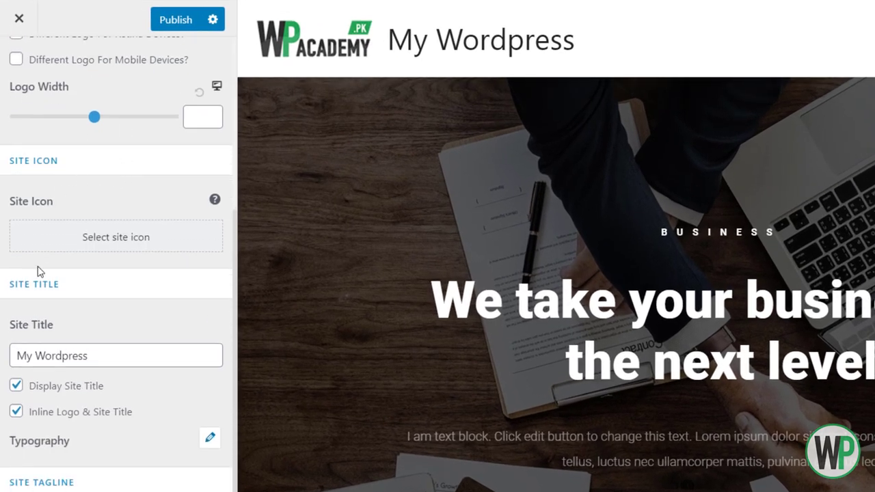
left_click(16, 387)
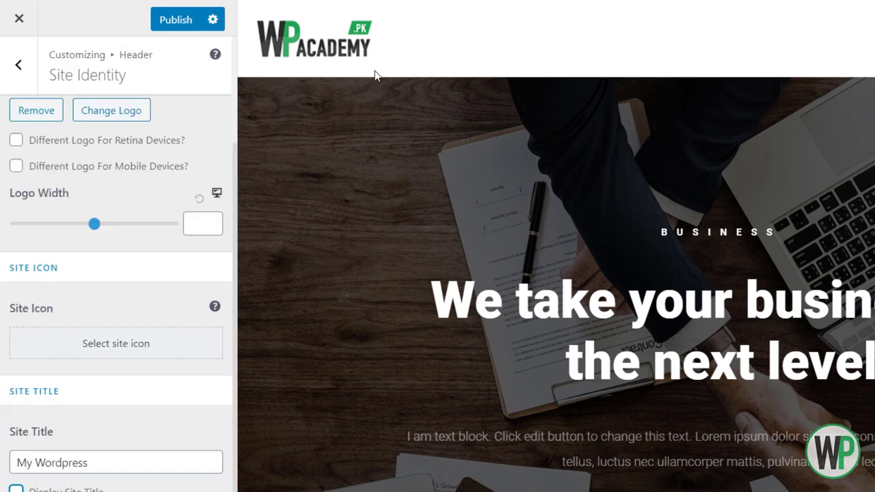
scroll(92, 164, "up", 2)
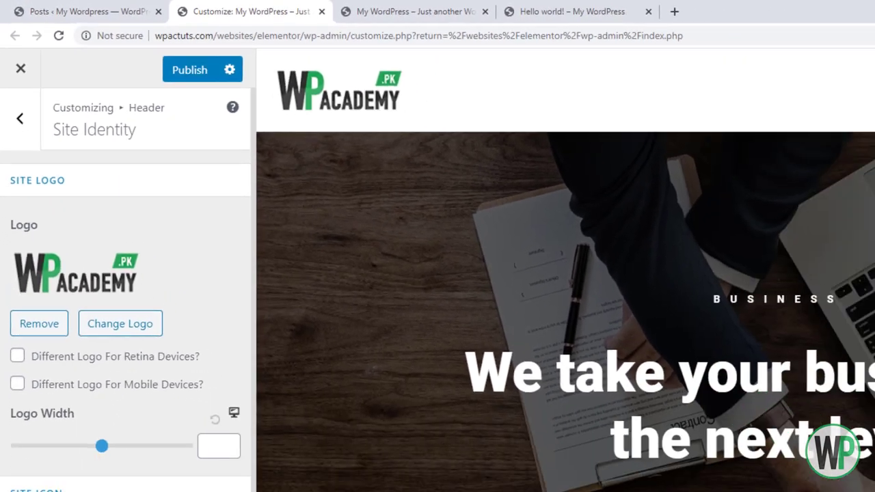
Step: Upload logi-circle-medium.png from the Graphics folder and set it as the site icon
left_click(160, 431)
left_click(54, 92)
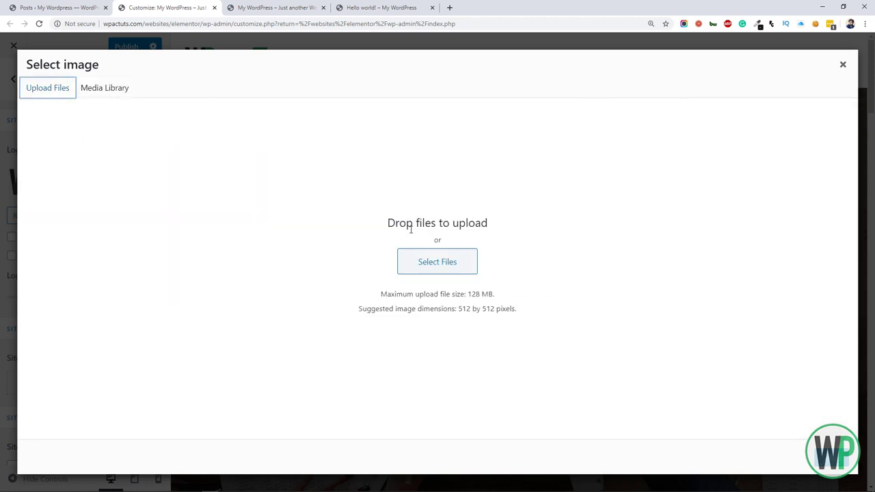
left_click(437, 273)
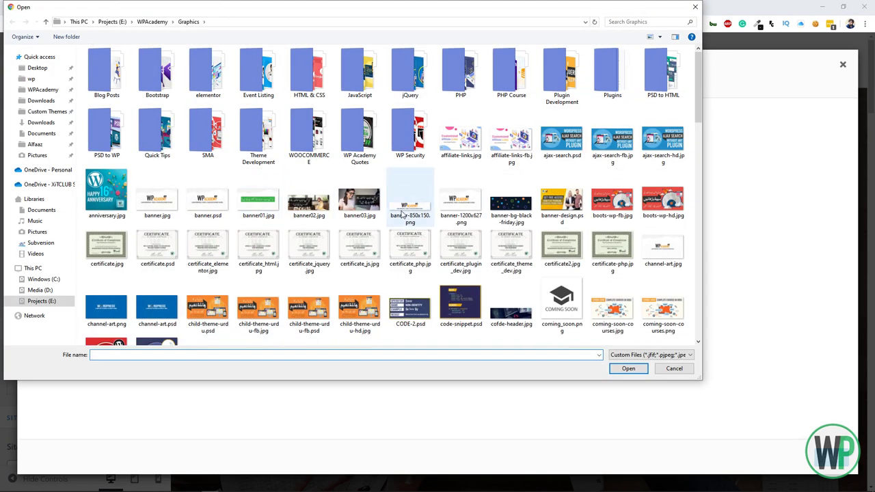
left_click_drag(692, 102, 683, 218)
double_click(509, 170)
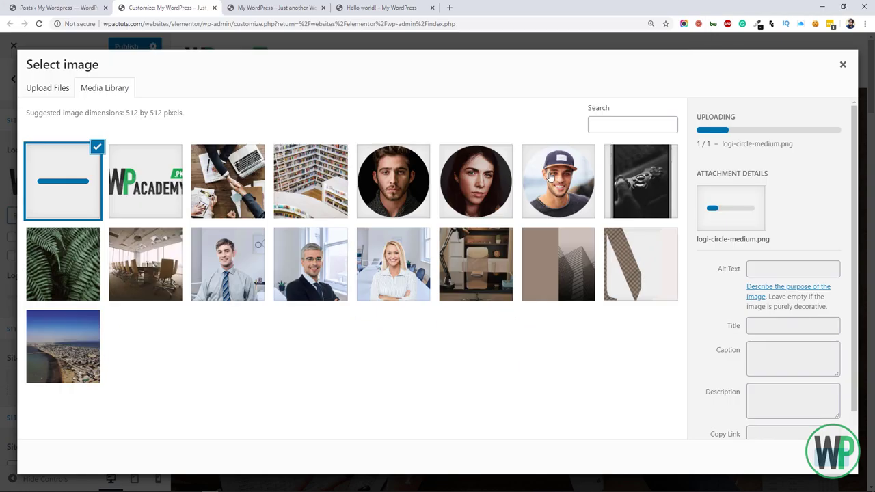
left_click(818, 459)
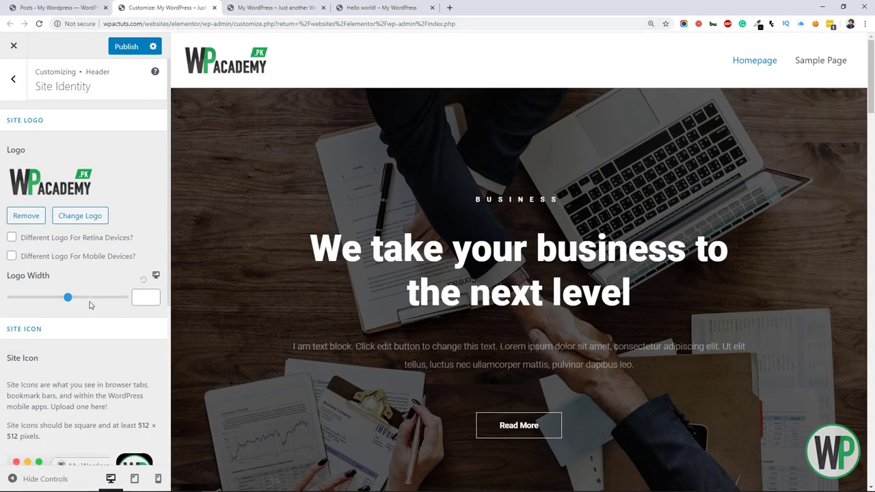
Step: Publish the site identity changes and reload the live homepage to check the logo and browser icon
scroll(90, 305, "down", 3)
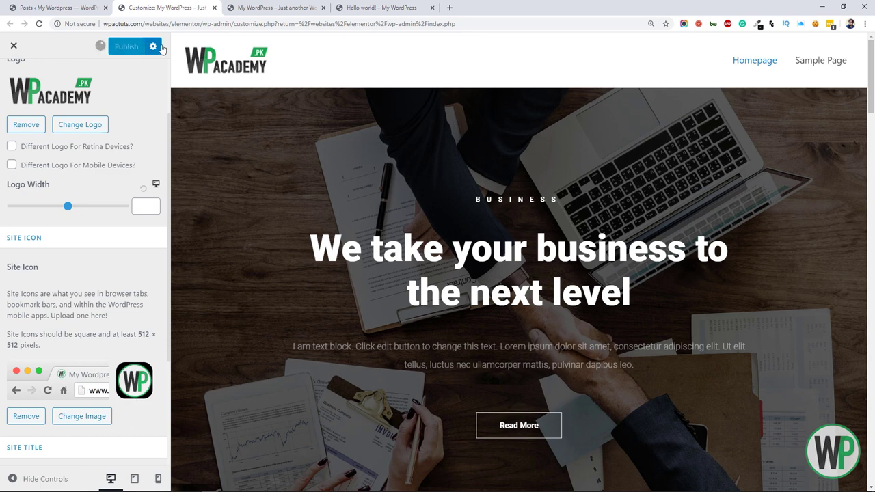
left_click(263, 8)
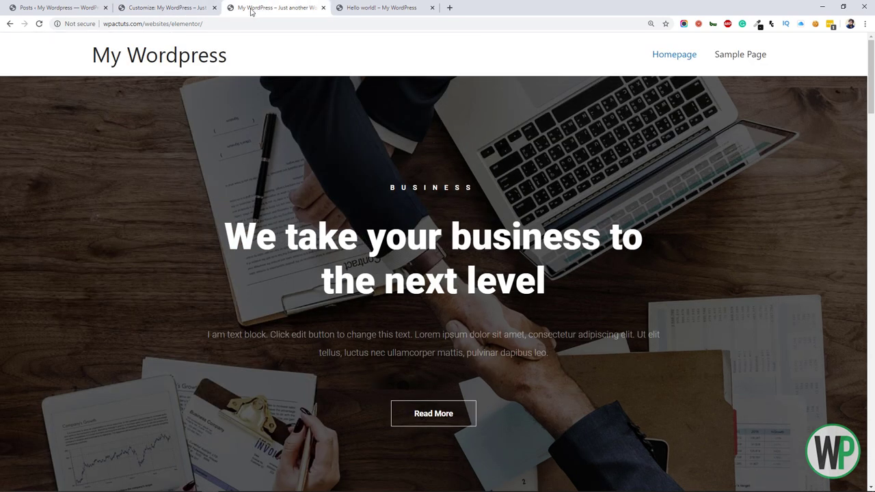
key("F5")
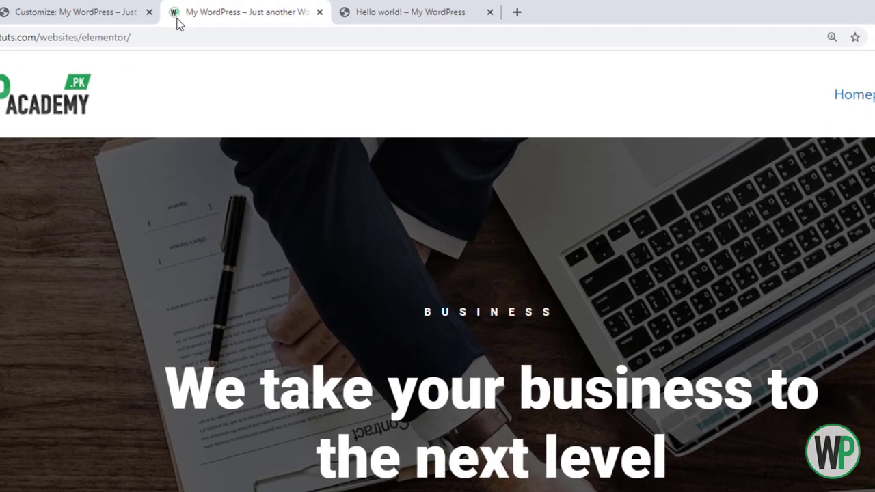
left_click(127, 16)
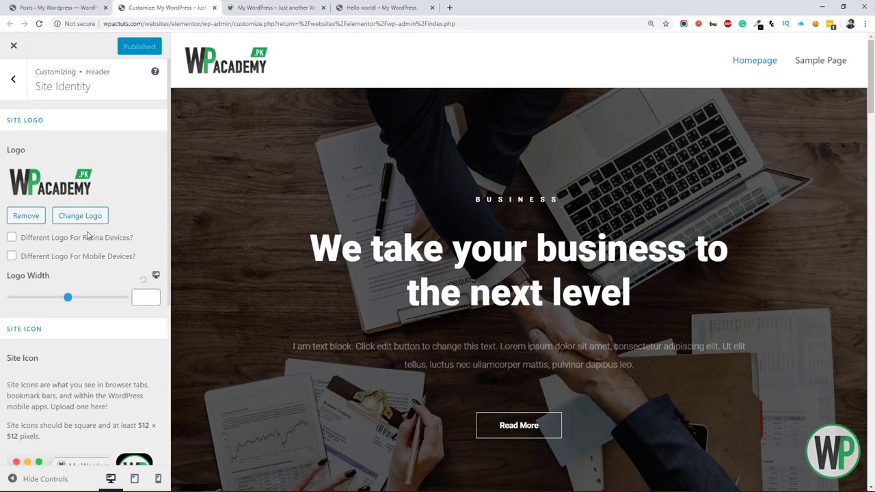
Step: Look over the remaining Site Identity options and open the Primary Header settings
scroll(89, 225, "down", 5)
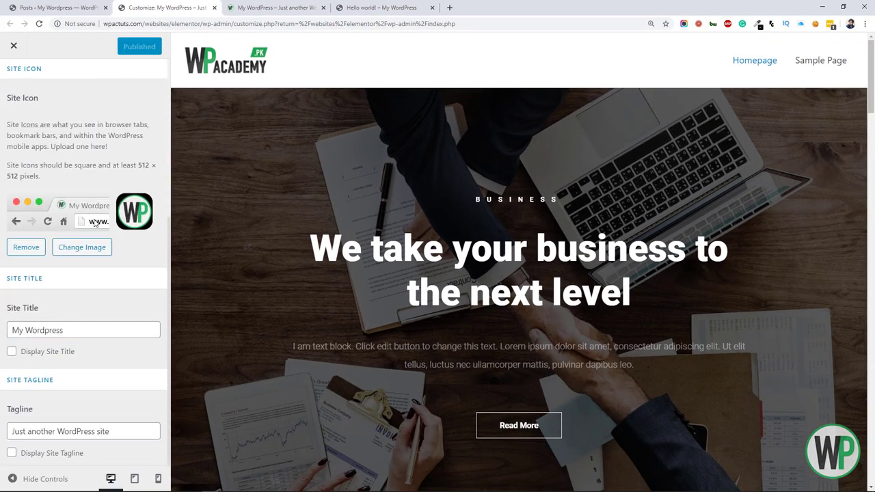
scroll(85, 303, "up", 5)
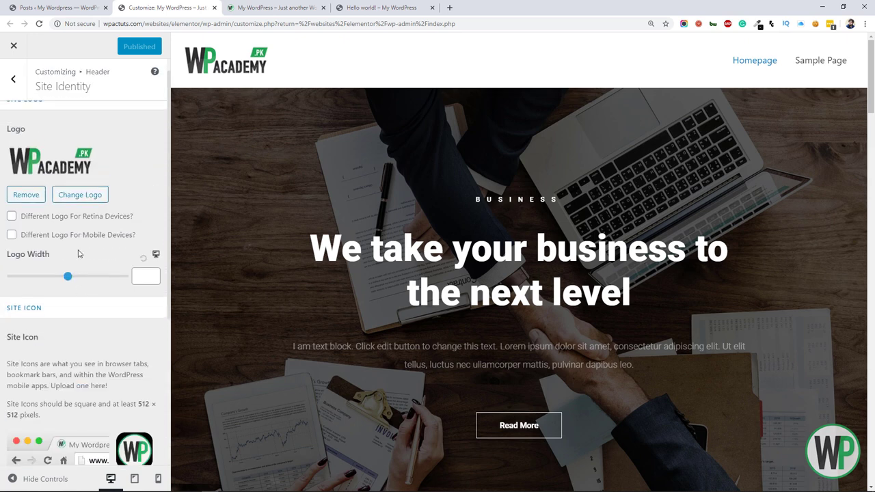
left_click(14, 87)
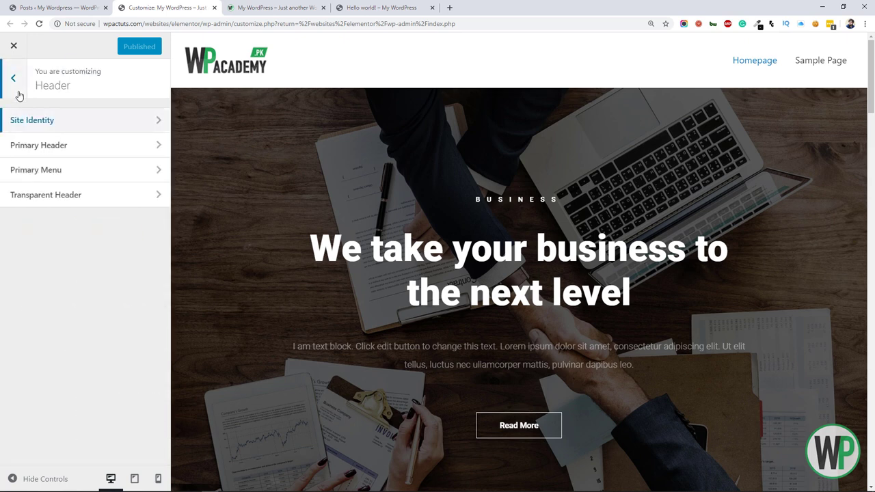
left_click(61, 144)
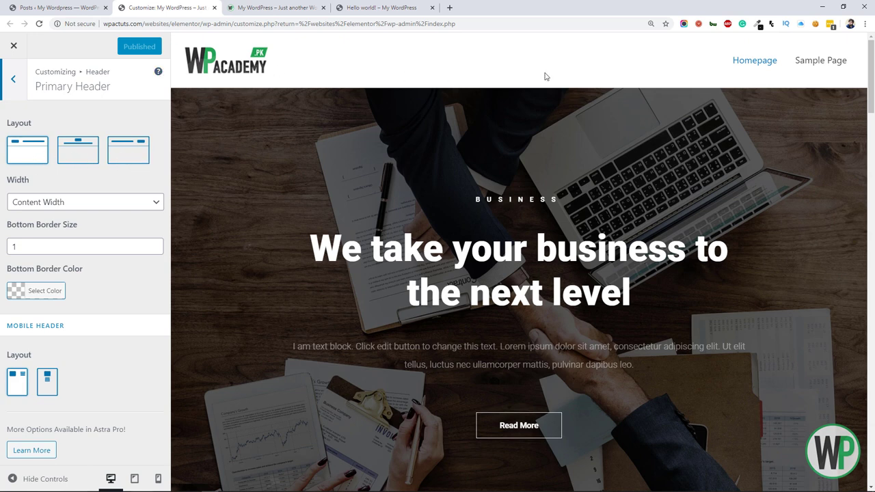
Step: Try the centered-logo and right-logo Primary Header layouts, and set the layout back to the logo on the left
left_click(89, 153)
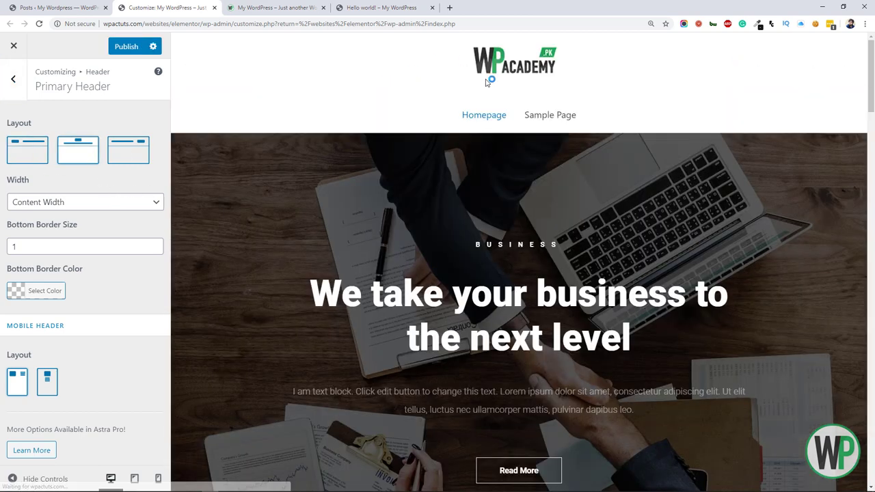
left_click(144, 155)
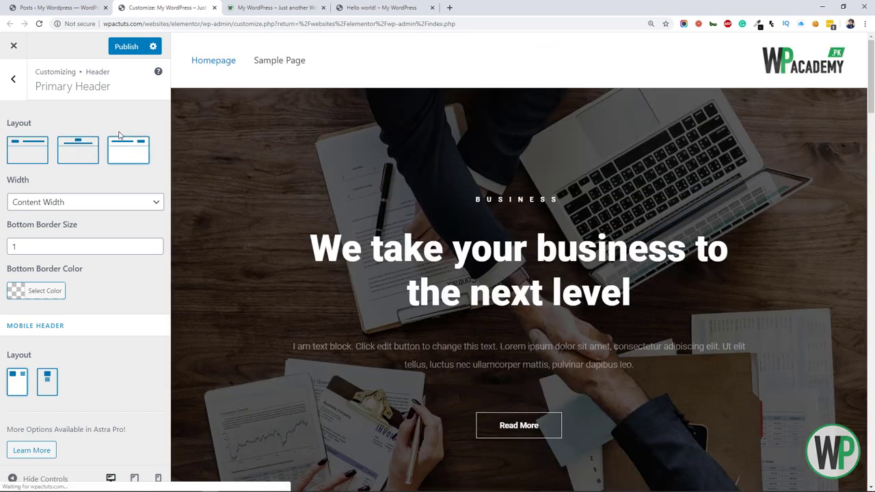
left_click(24, 153)
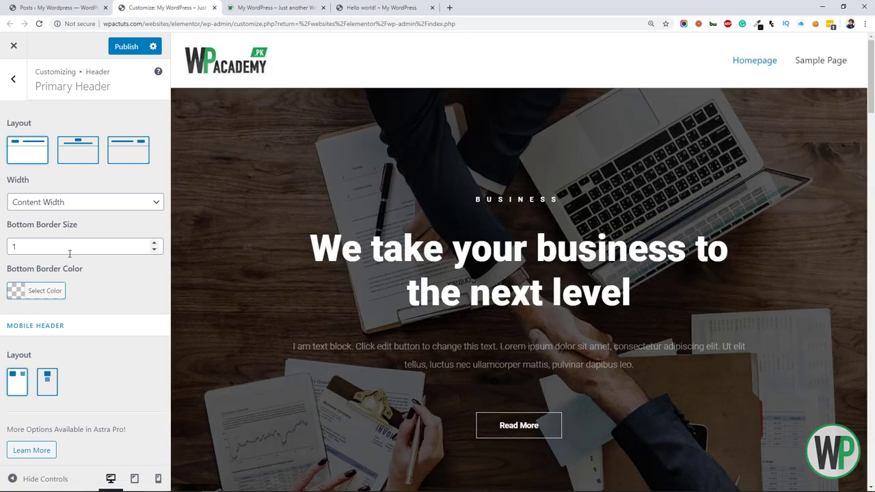
Step: Set the Primary Header's Bottom Border Size to 0
left_click(53, 250)
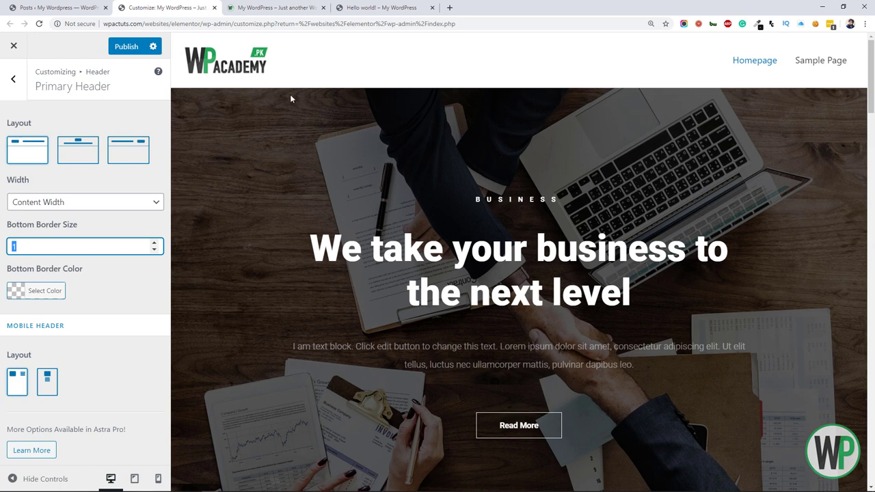
type("0")
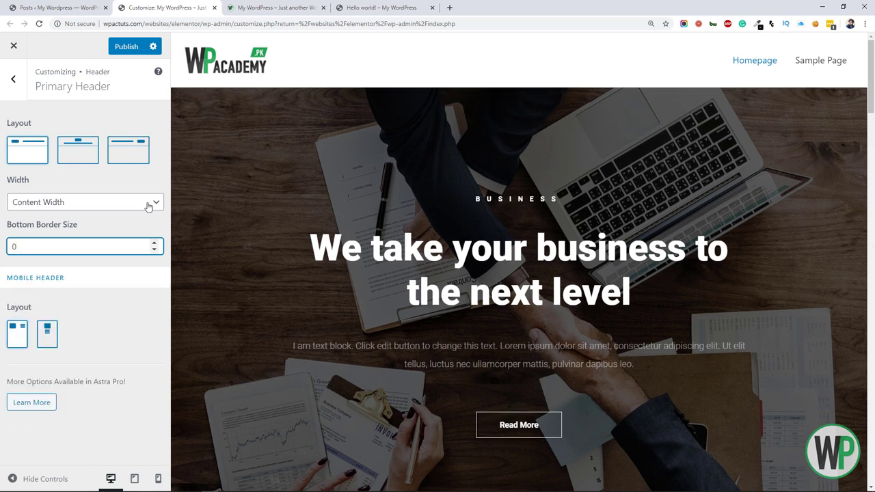
Step: Leave the Primary Header settings and look over the Menu, Sub Menu and Mobile Menu options of the Primary Menu
left_click(101, 270)
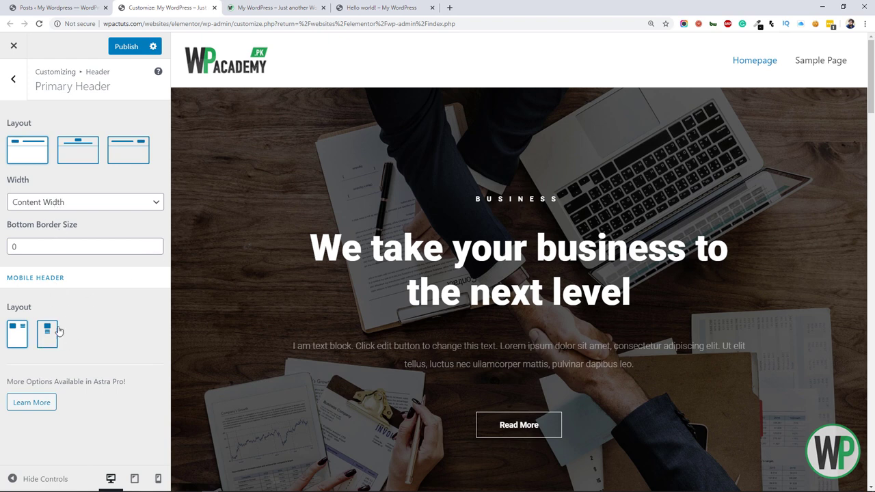
left_click(14, 98)
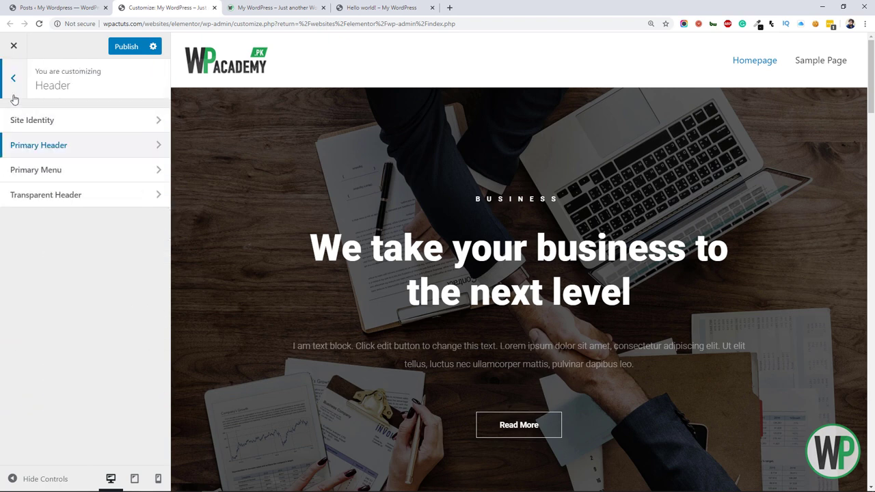
left_click(77, 169)
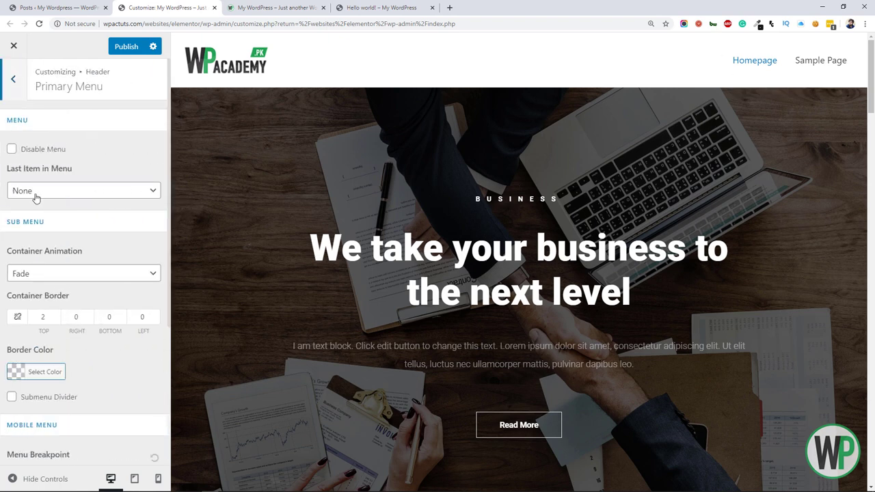
scroll(55, 222, "down", 1)
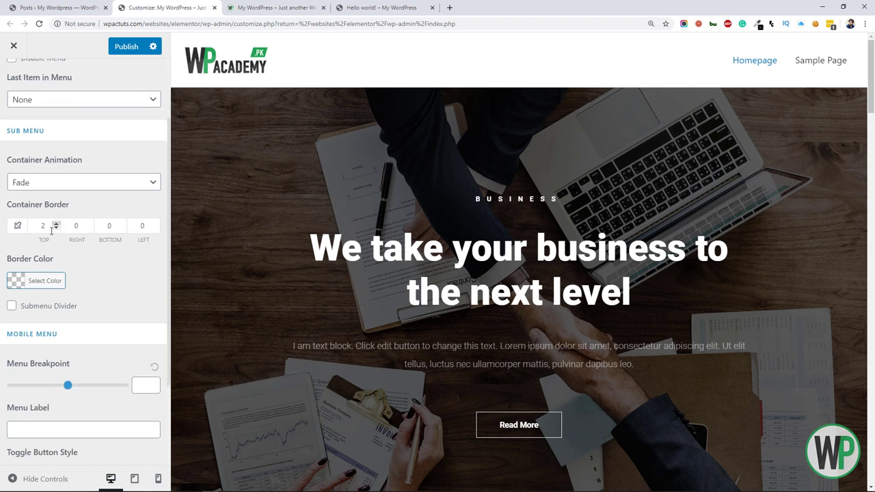
scroll(22, 303, "down", 2)
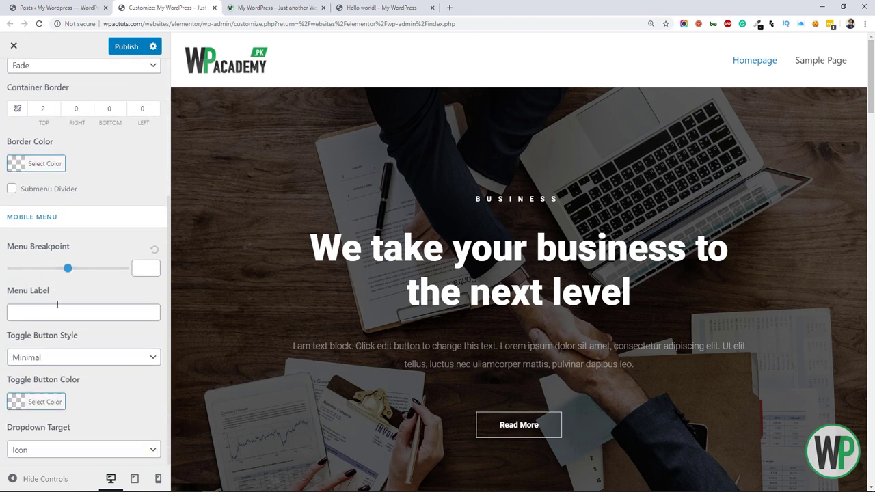
left_click(69, 362)
left_click(70, 364)
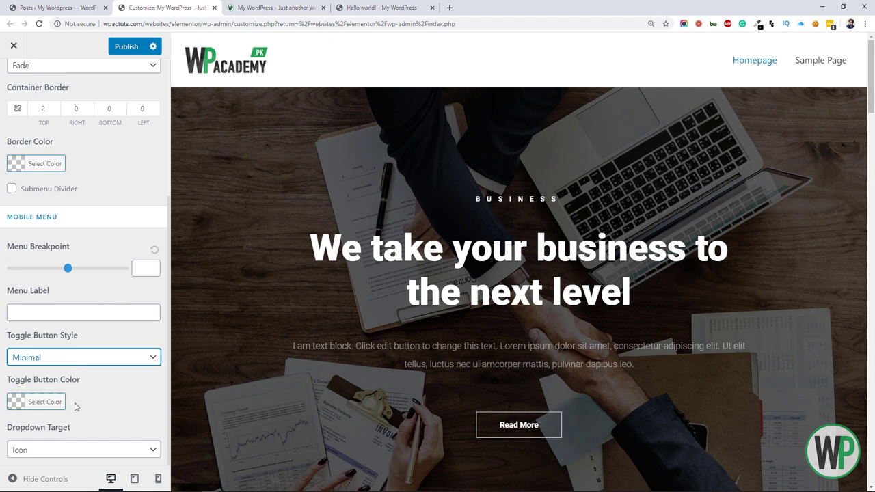
scroll(85, 399, "up", 4)
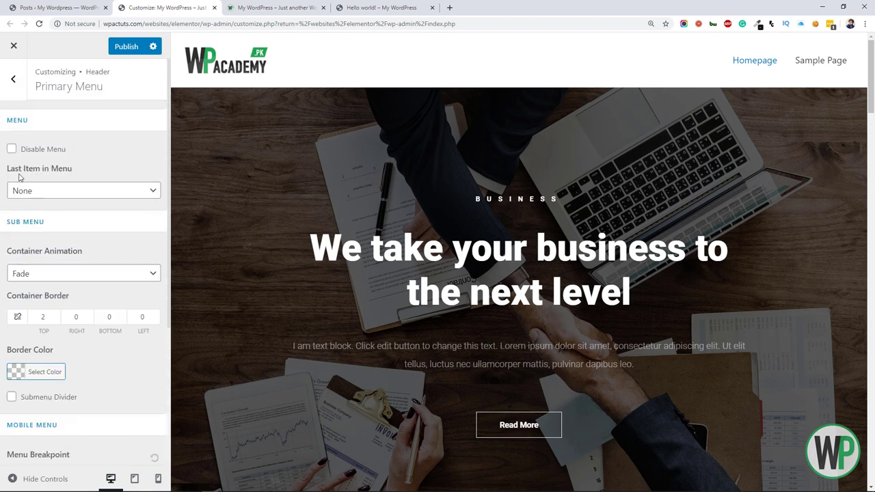
Step: Enable the Transparent Header on the complete website and look over its options for disabling it on certain pages
left_click(15, 96)
left_click(42, 202)
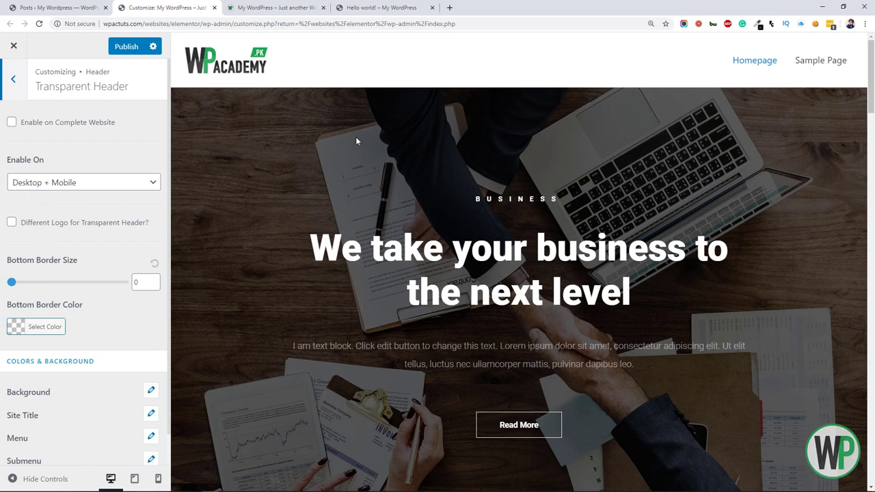
left_click(11, 121)
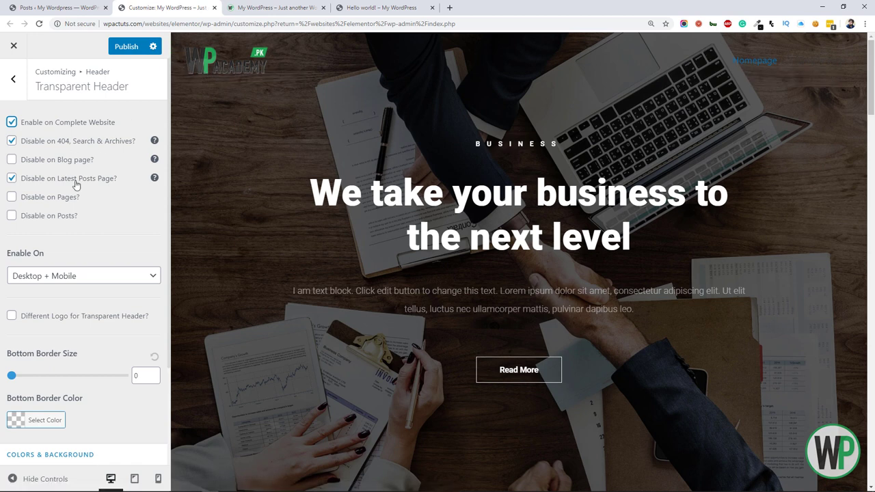
scroll(91, 161, "down", 2)
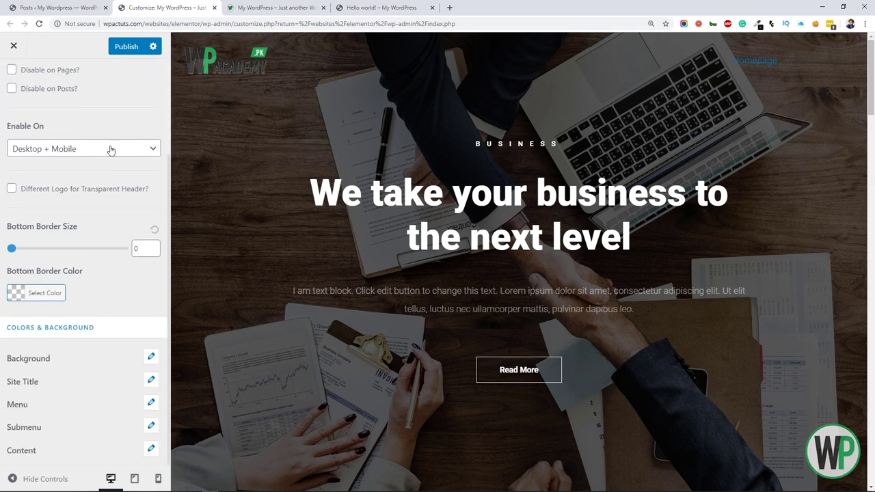
scroll(111, 150, "up", 2)
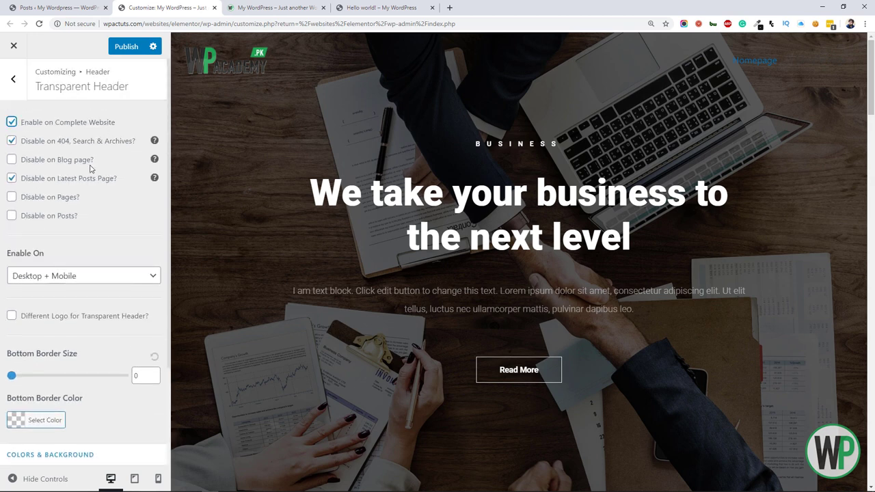
scroll(90, 168, "down", 1)
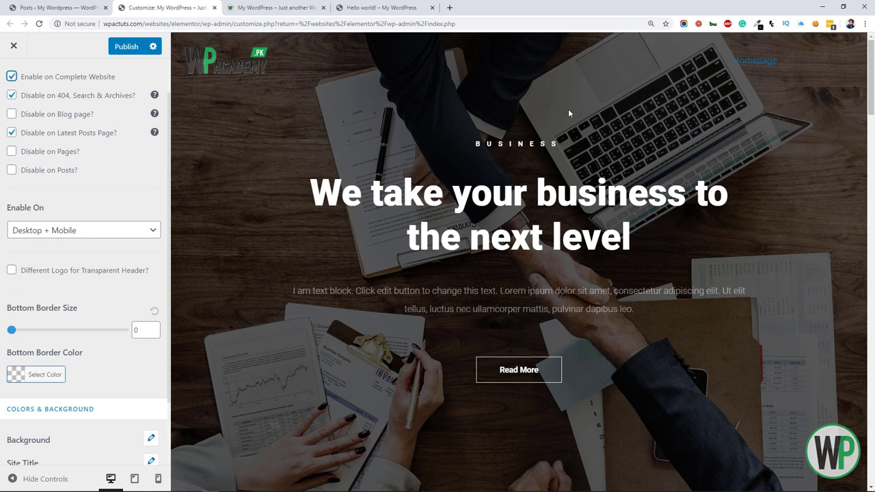
scroll(58, 230, "up", 1)
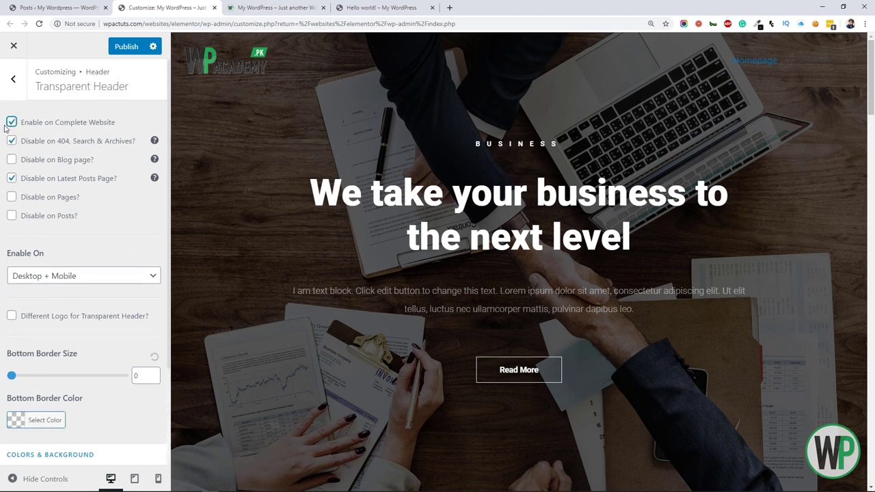
Step: Set the transparent header's normal menu Link / Text Color to white
left_click(61, 276)
scroll(64, 287, "down", 3)
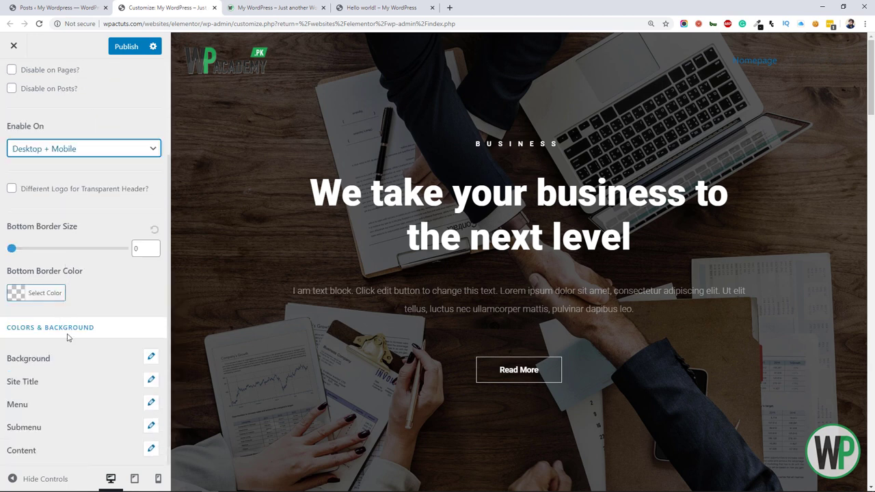
left_click(151, 402)
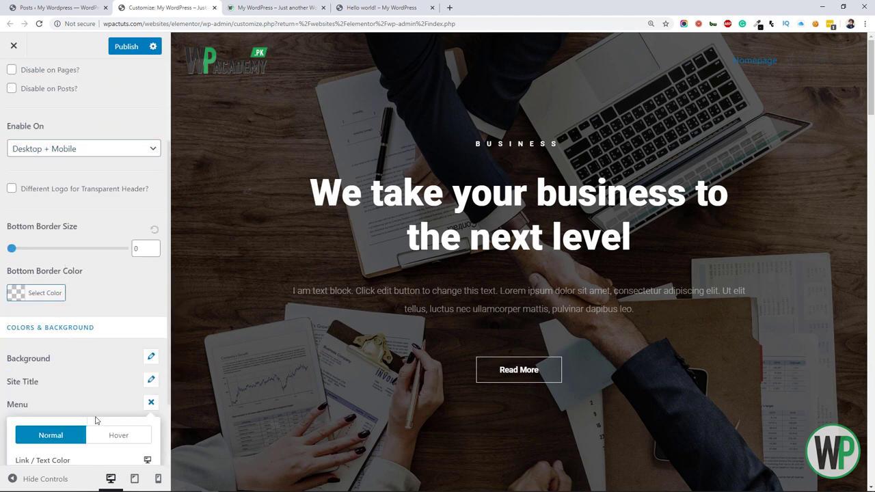
scroll(103, 410, "down", 2)
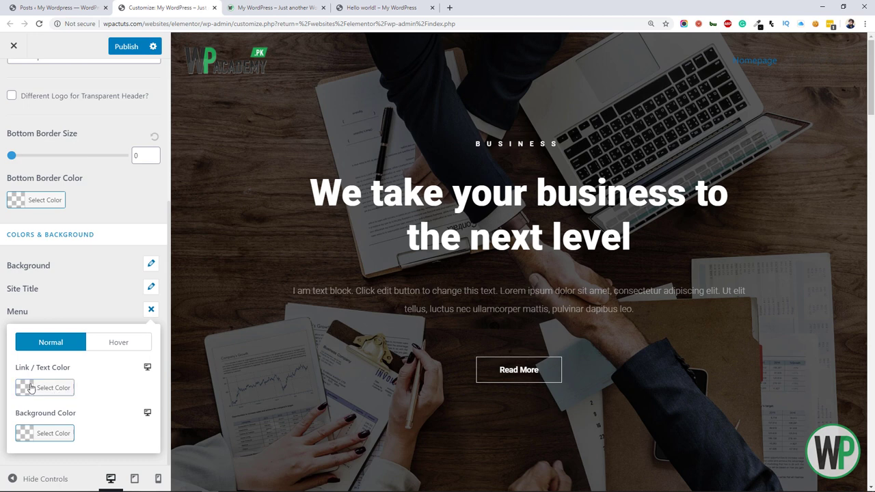
left_click(37, 388)
left_click(23, 411)
left_click(173, 350)
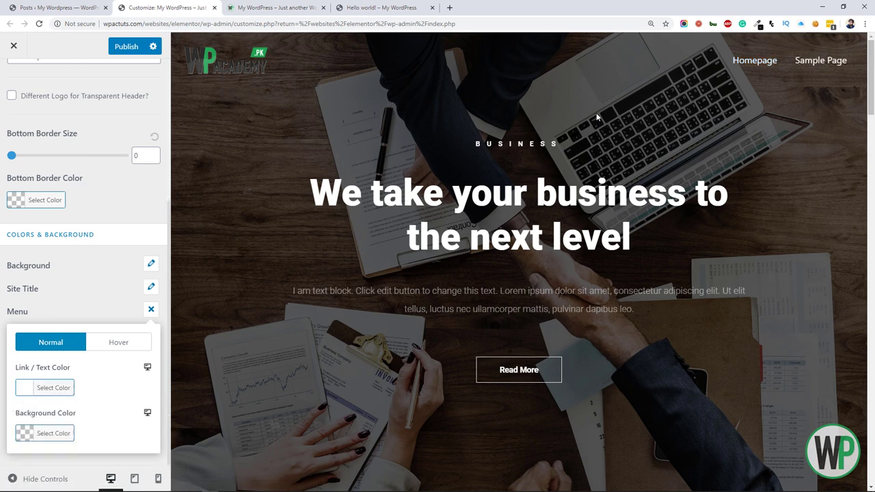
Step: Set the transparent header's Background Overlay Color to #0a0a0a and slightly reduce its opacity
left_click(41, 286)
left_click(150, 367)
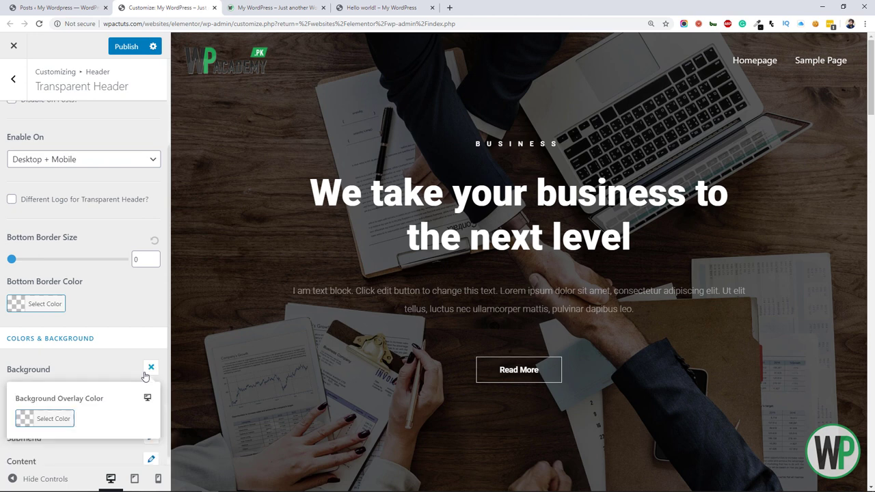
left_click(47, 419)
scroll(59, 424, "down", 2)
left_click(62, 408)
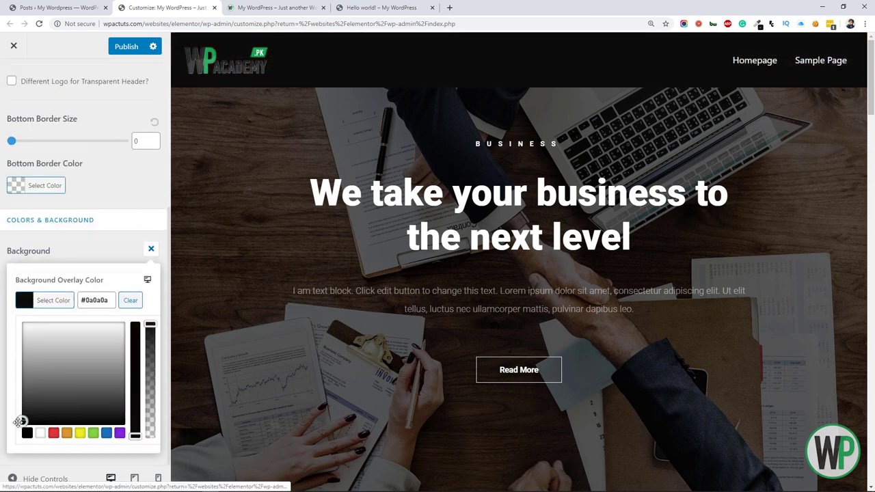
left_click(15, 420)
left_click(27, 448)
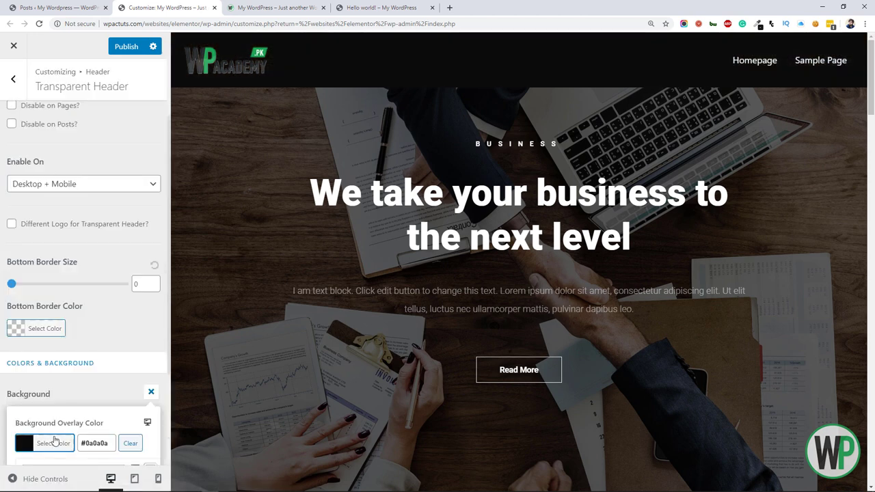
scroll(107, 413, "down", 2)
mouse_move(149, 325)
left_mouse_down()
mouse_move(150, 378)
mouse_move(151, 338)
left_mouse_up()
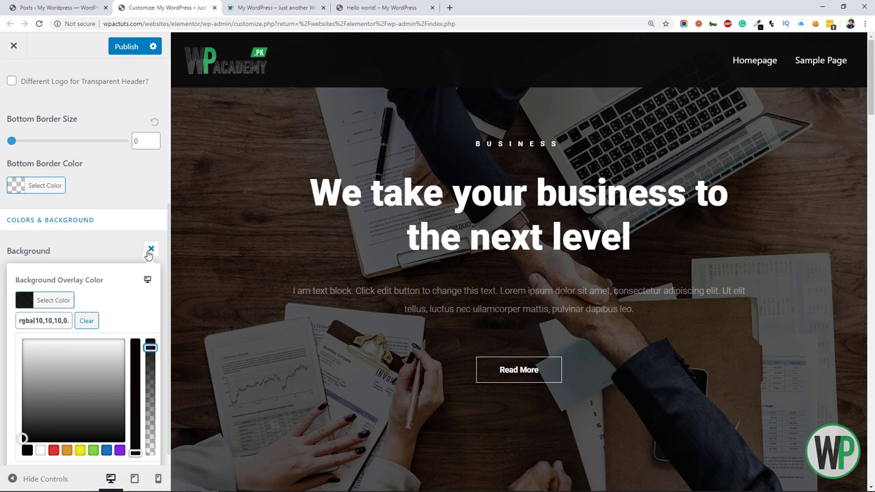
left_click(151, 248)
Step: Turn off the Transparent Header for the complete website and return to the Header settings list
scroll(117, 230, "up", 3)
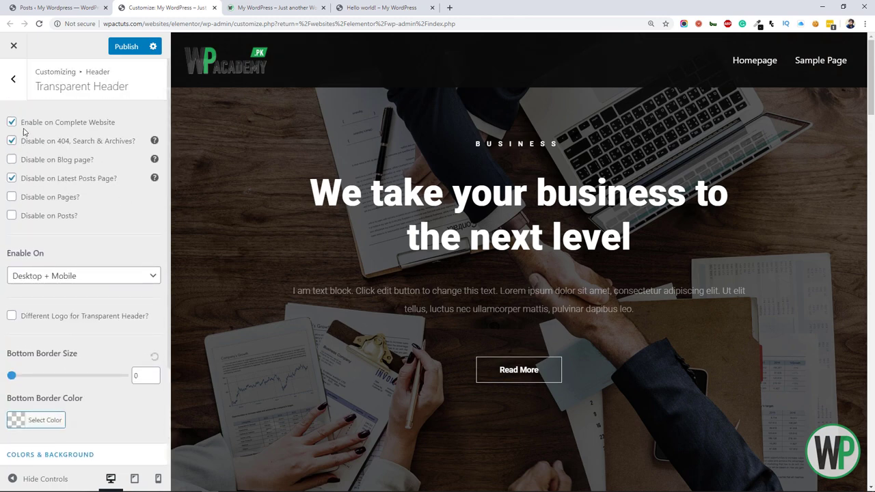
left_click(12, 122)
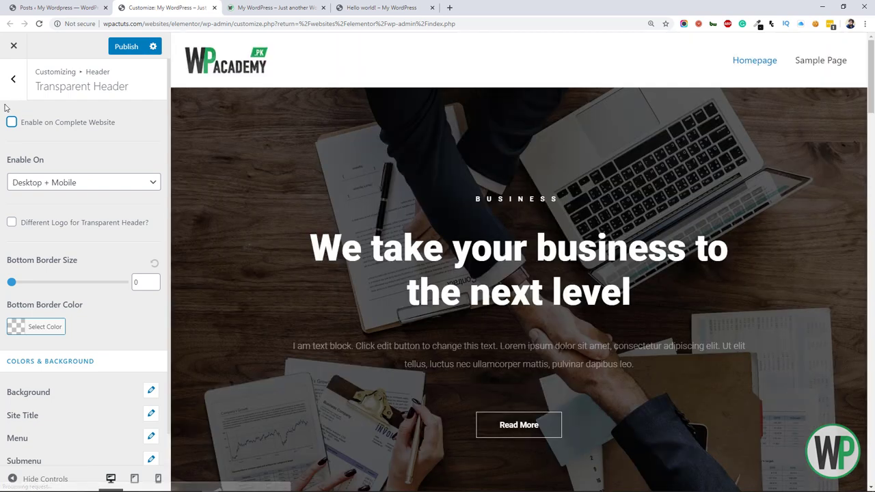
left_click(17, 87)
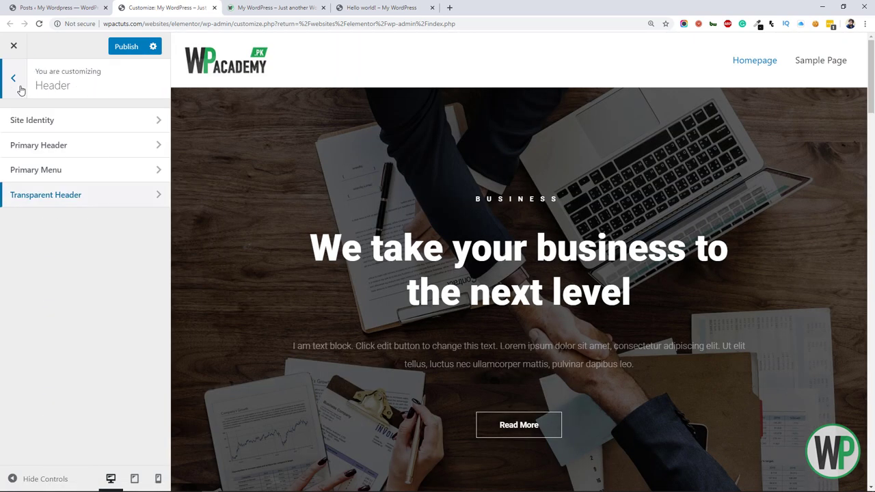
Step: Try the Inside Header position for the breadcrumb, and set the position back to None
left_click(18, 87)
left_click(110, 250)
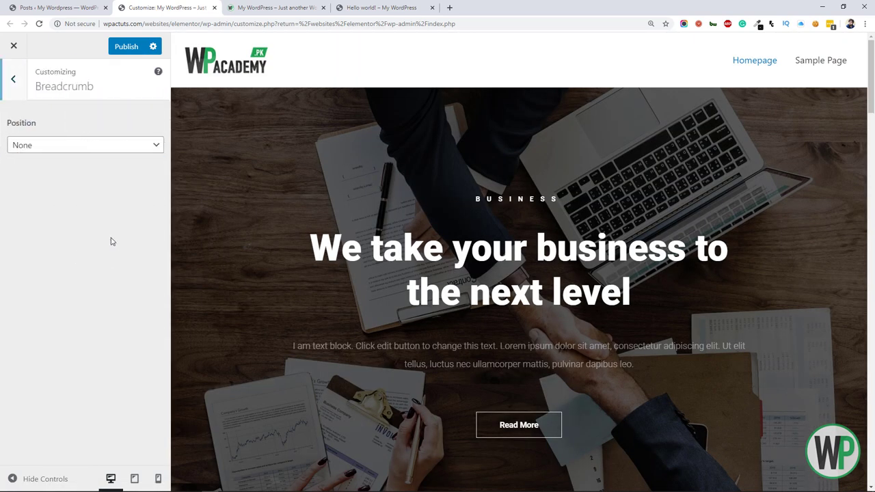
left_click(99, 151)
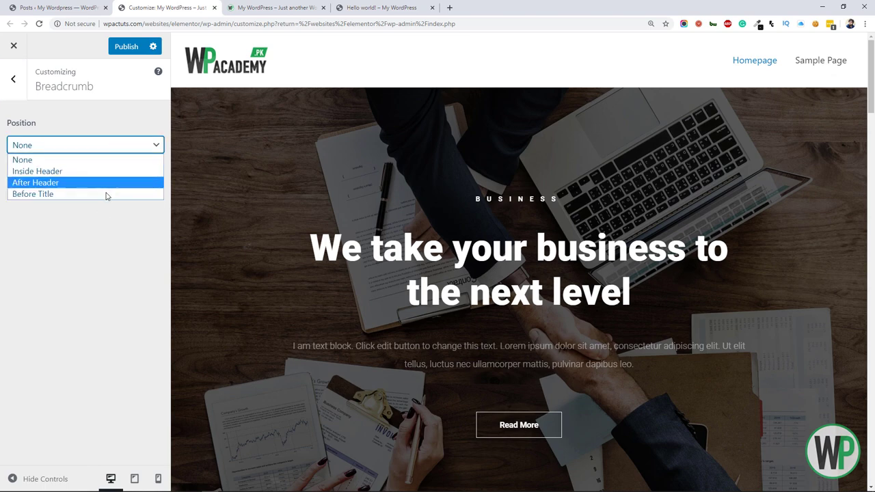
left_click(106, 173)
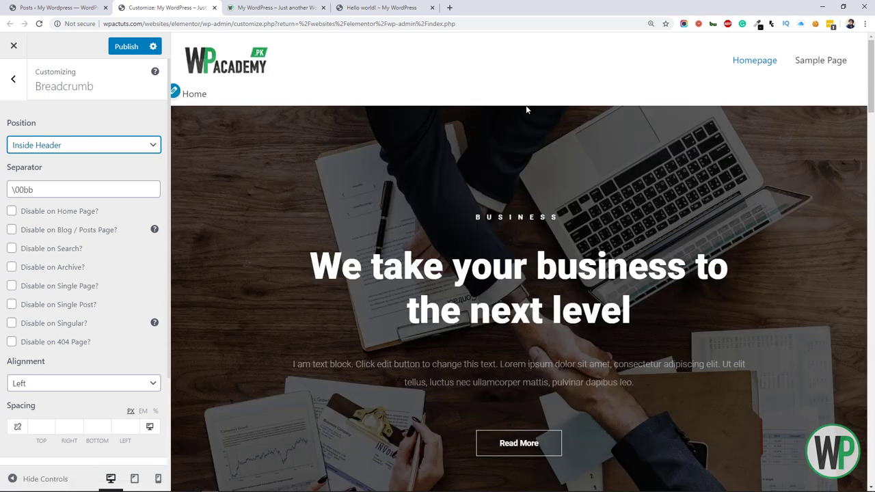
left_click(72, 148)
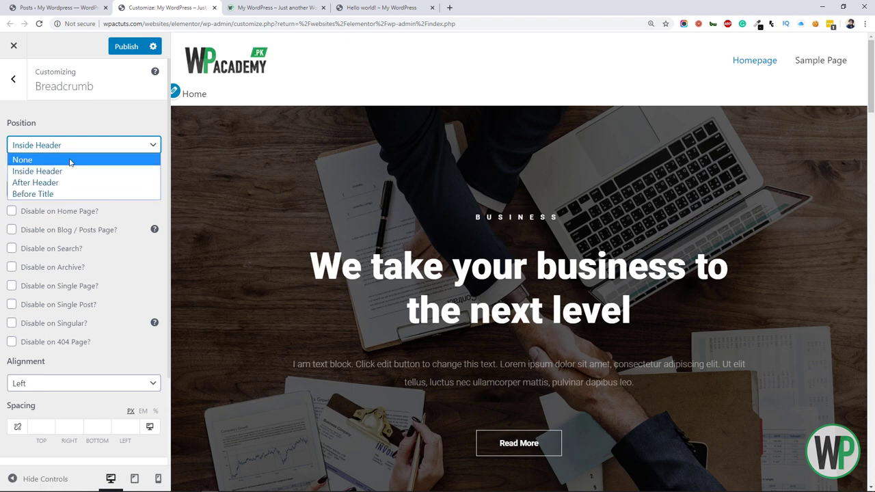
left_click(69, 160)
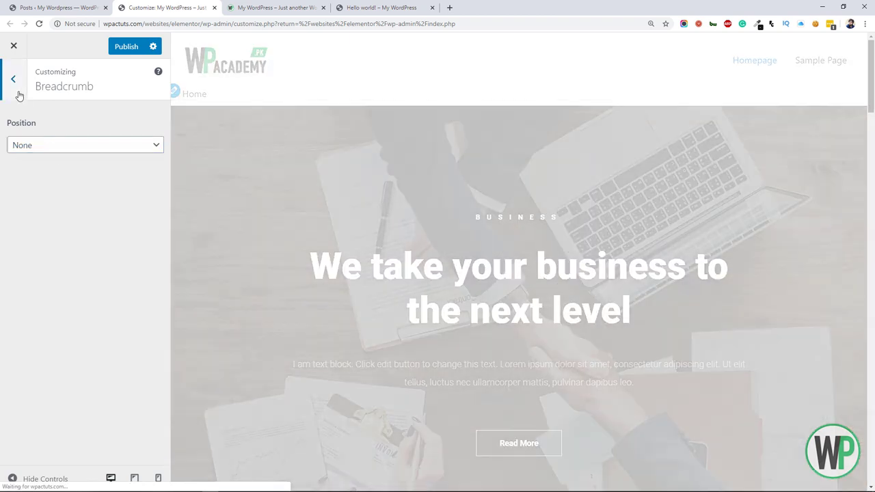
Step: Open the Blog / Archive settings in the theme customizer
left_click(19, 91)
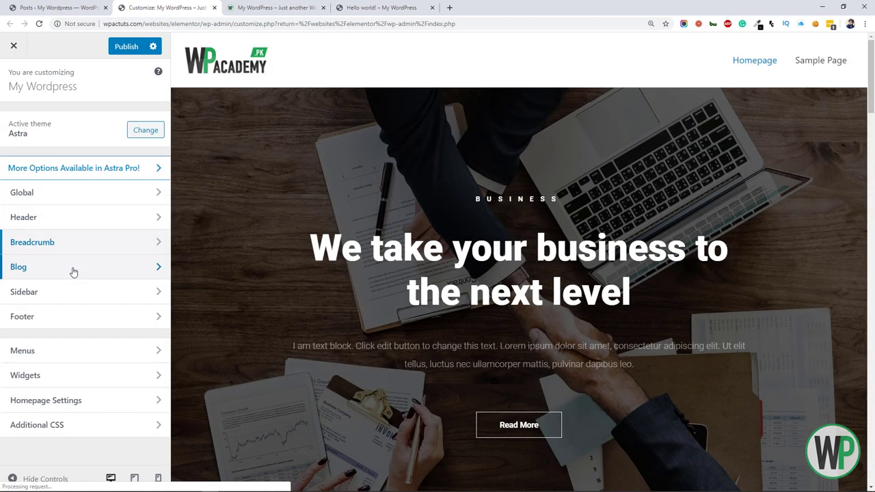
left_click(74, 270)
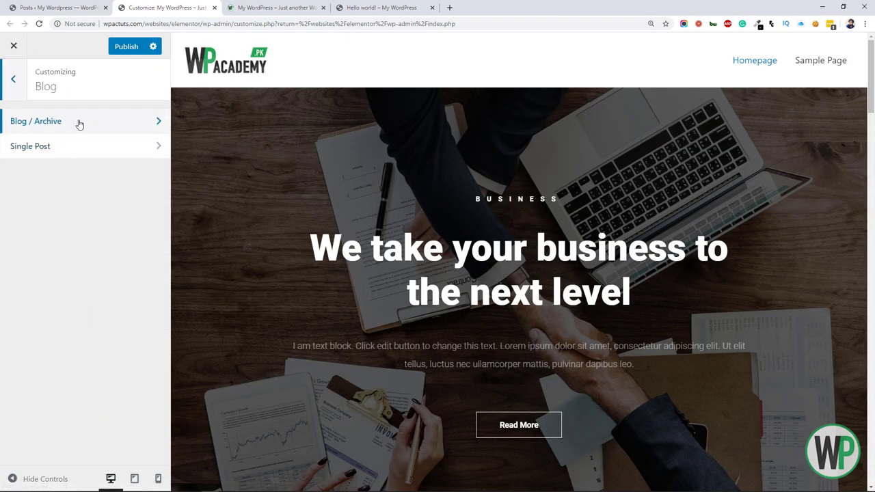
left_click(78, 122)
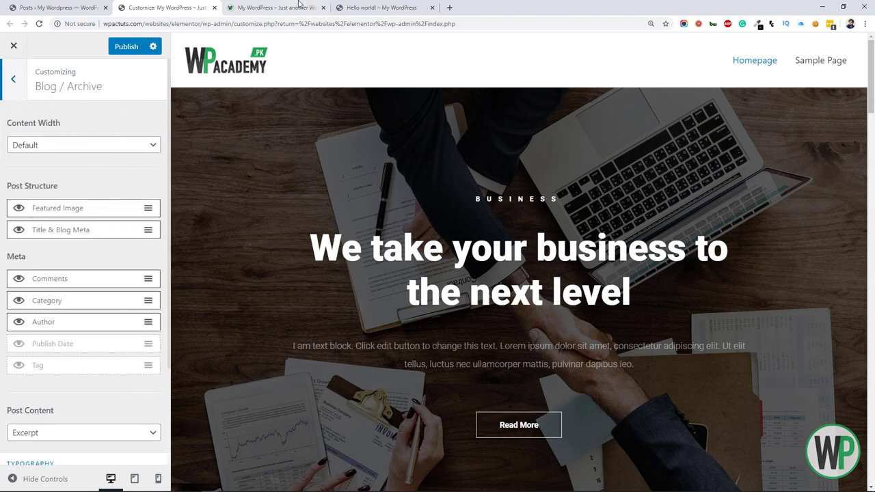
Step: View the live "Hello world!" post, and open a new blank post from the Posts list
left_click(299, 6)
left_click(380, 8)
scroll(840, 138, "up", 3)
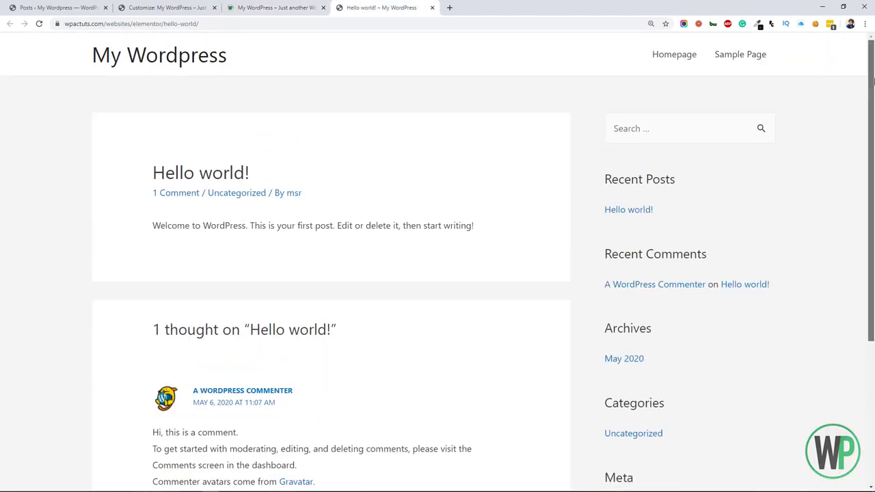
left_click(36, 6)
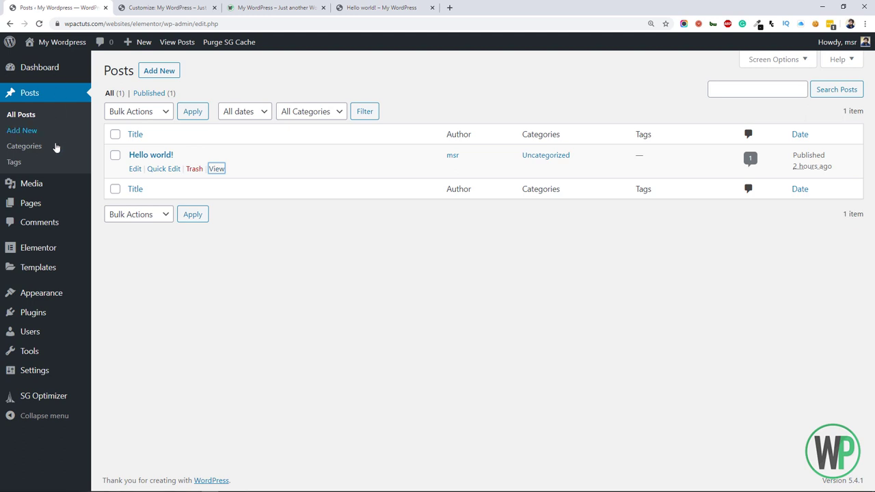
left_click(157, 72)
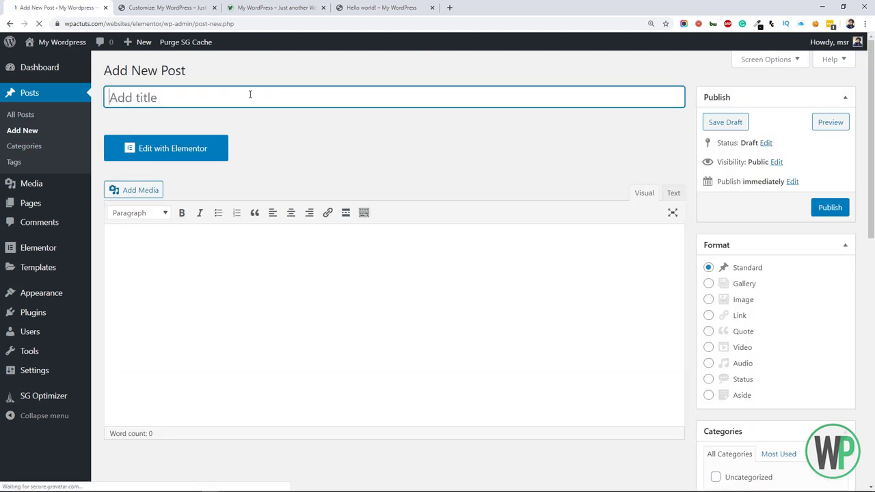
Step: Title the new post "Blog" and publish it
type("Blog")
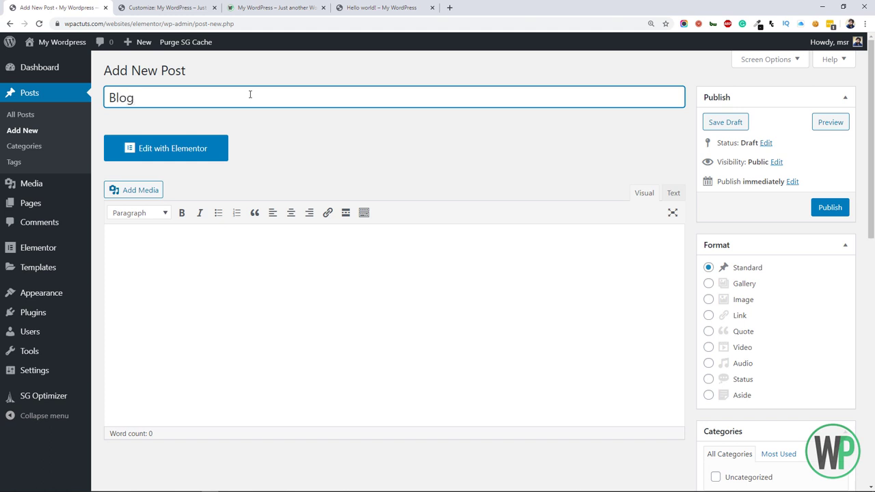
left_click(826, 206)
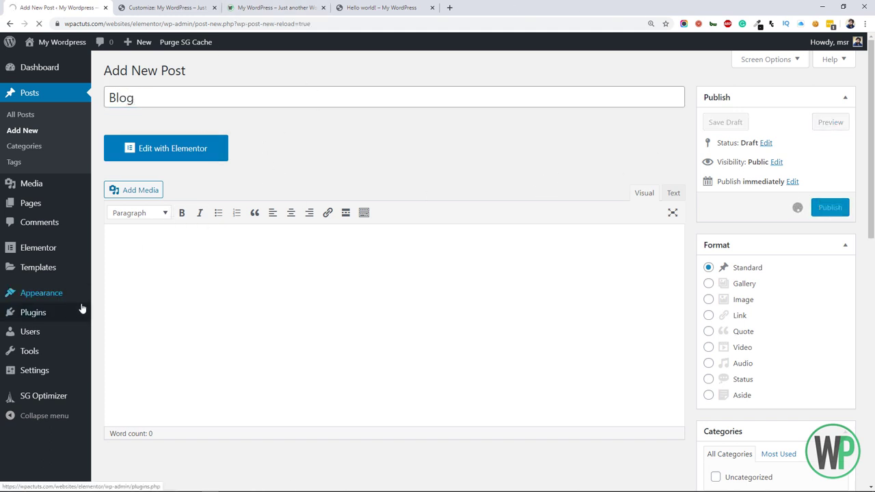
Step: Open the Reading settings and check which pages are available as the Posts page
mouse_move(80, 374)
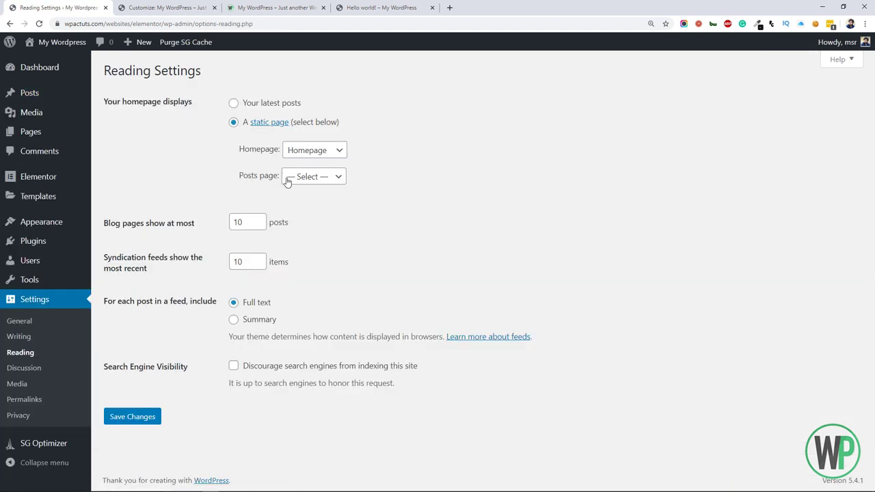
left_click(287, 179)
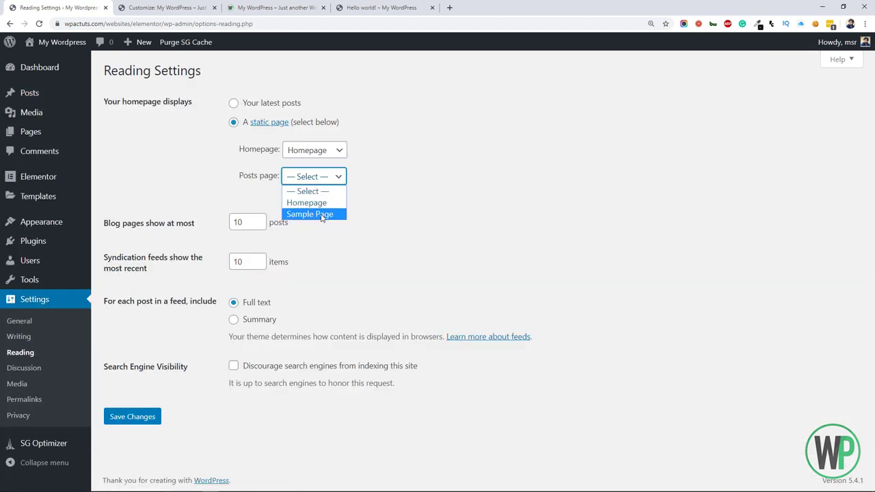
left_click(192, 189)
mouse_move(90, 179)
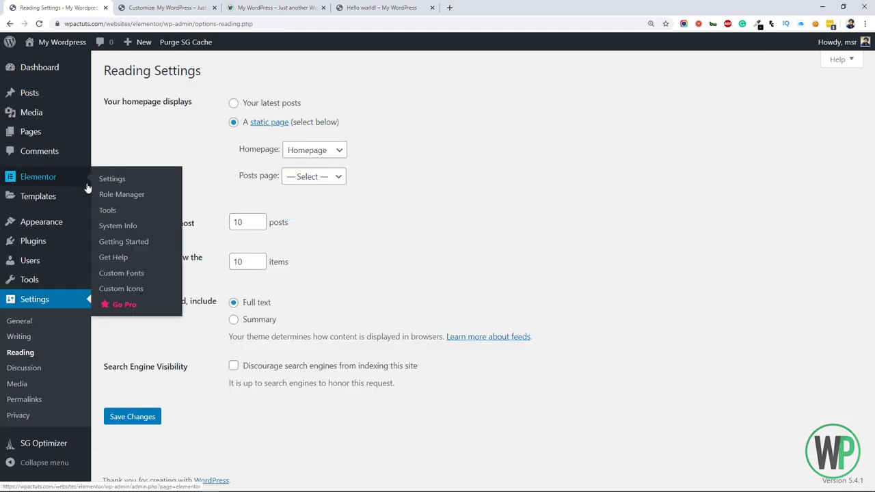
left_click(299, 178)
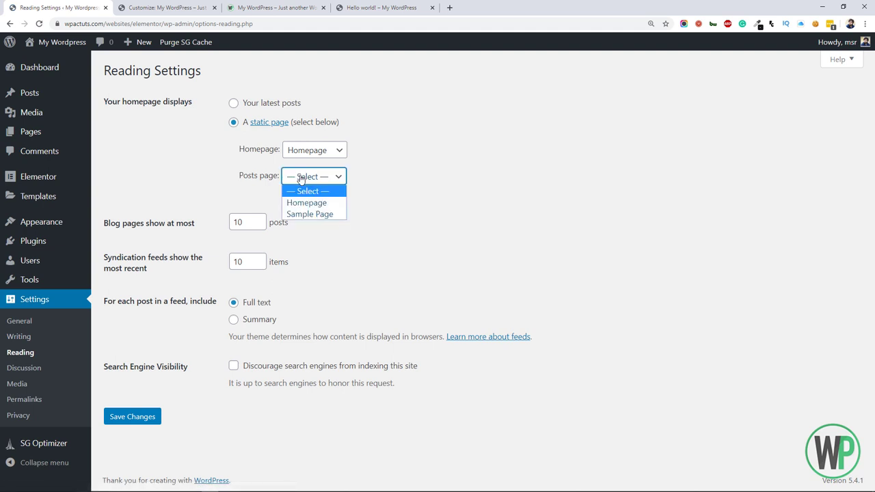
left_click(281, 179)
Step: Add a new page titled "Blog" from the Pages list and publish it
left_click(78, 131)
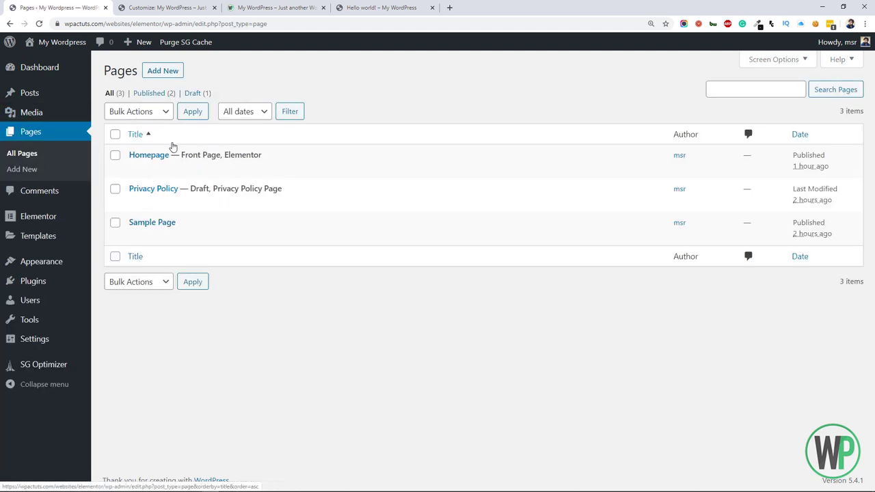
left_click_drag(173, 146, 169, 66)
left_click(170, 68)
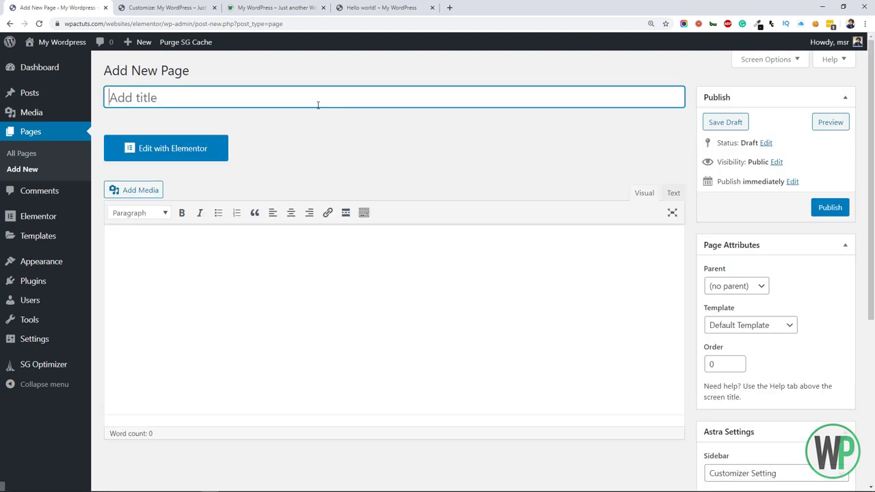
type("Blog")
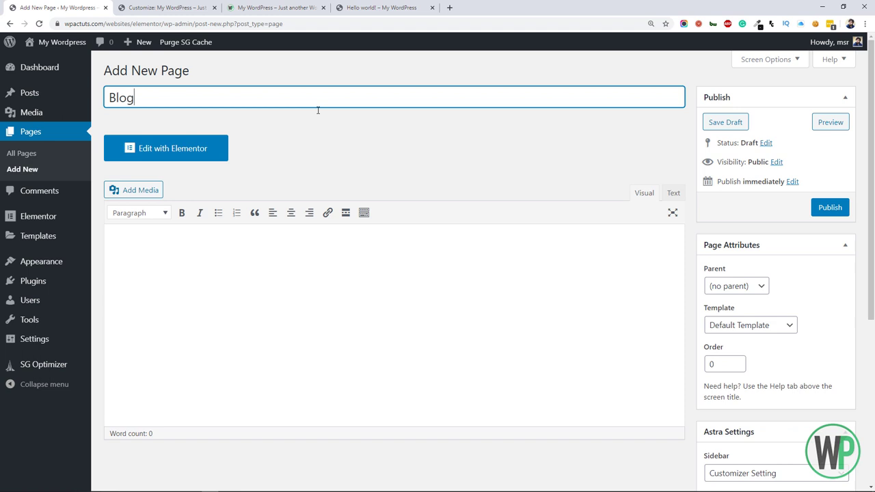
left_click(828, 205)
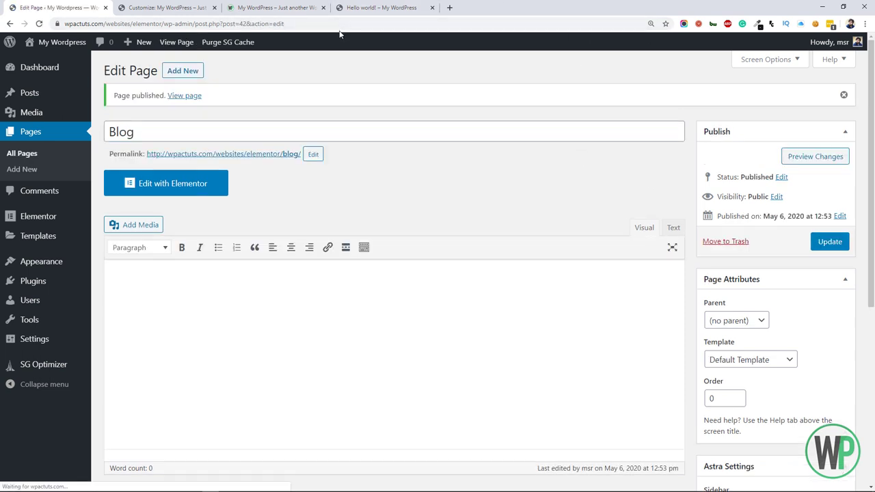
Step: Set the Posts page to Blog in the Reading settings and save the changes
mouse_move(60, 339)
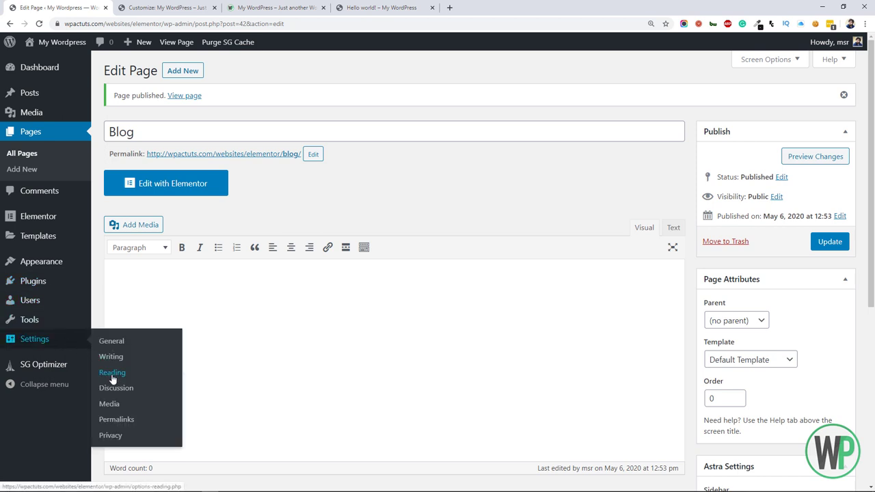
left_click(109, 373)
left_click(313, 176)
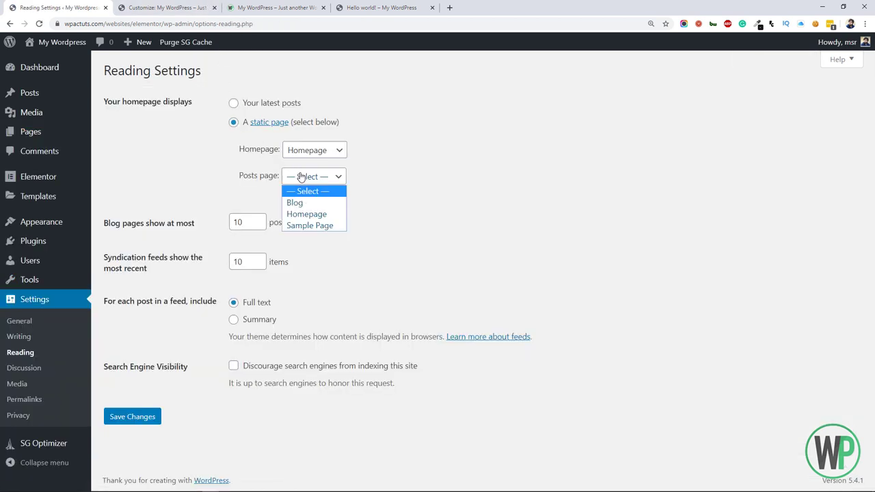
left_click(321, 200)
left_click(145, 416)
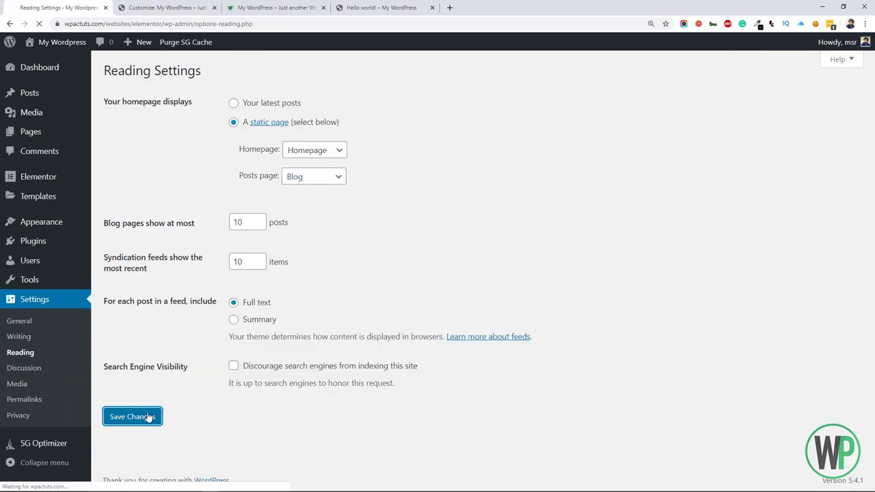
Step: Reload the live site and view its Blog page alongside the customizer and the live homepage
left_click(366, 5)
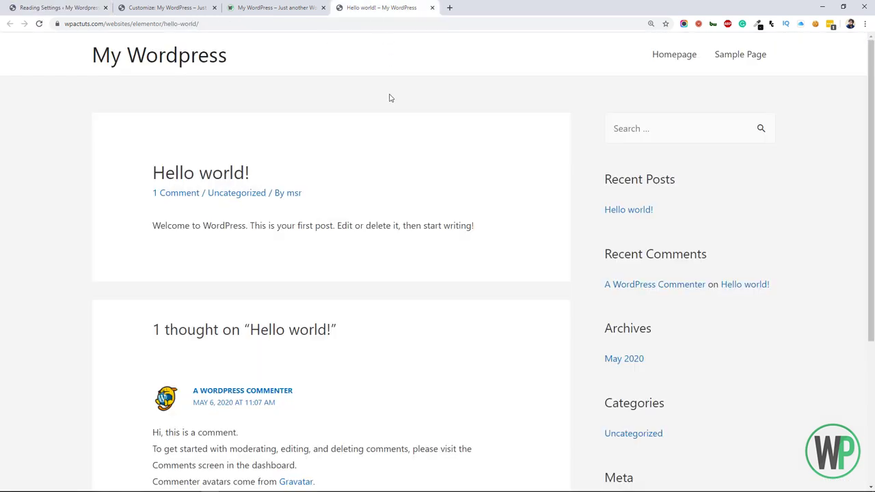
key("F5")
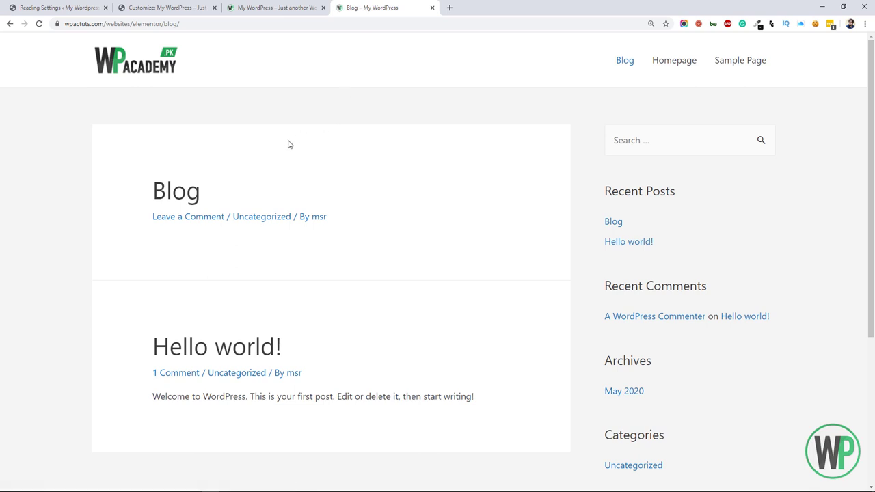
left_click(201, 5)
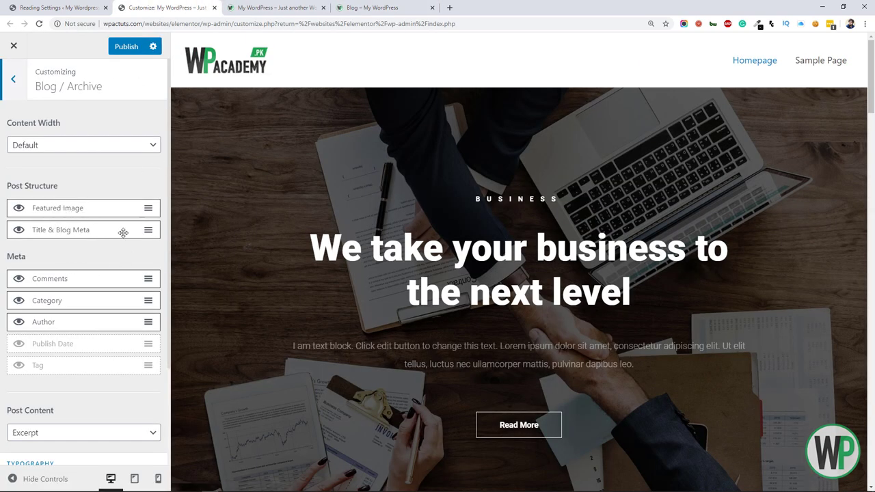
left_click(294, 7)
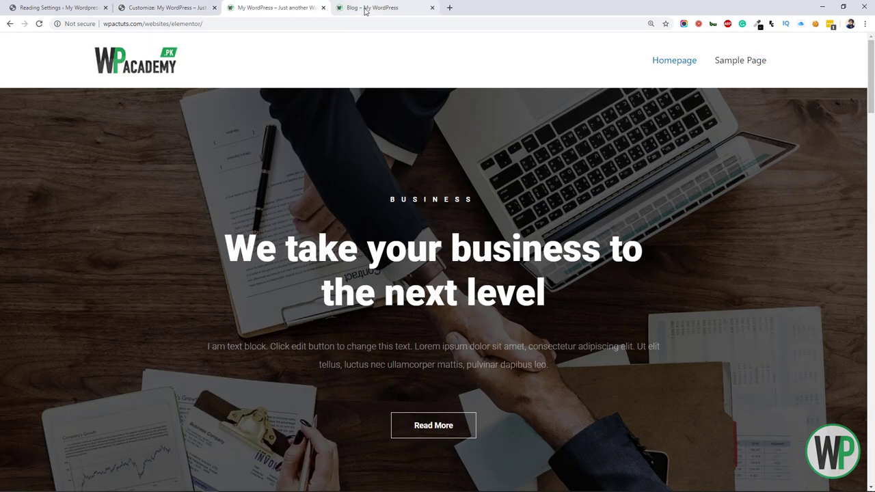
left_click(366, 7)
left_click(162, 7)
left_click(392, 4)
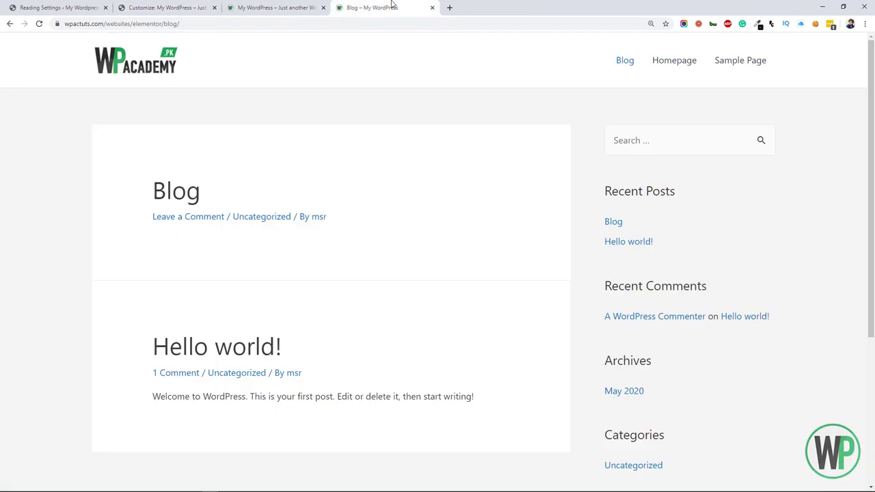
Step: Review the post structure, meta, post content and typography options in the customizer's Blog / Archive settings
left_click(141, 8)
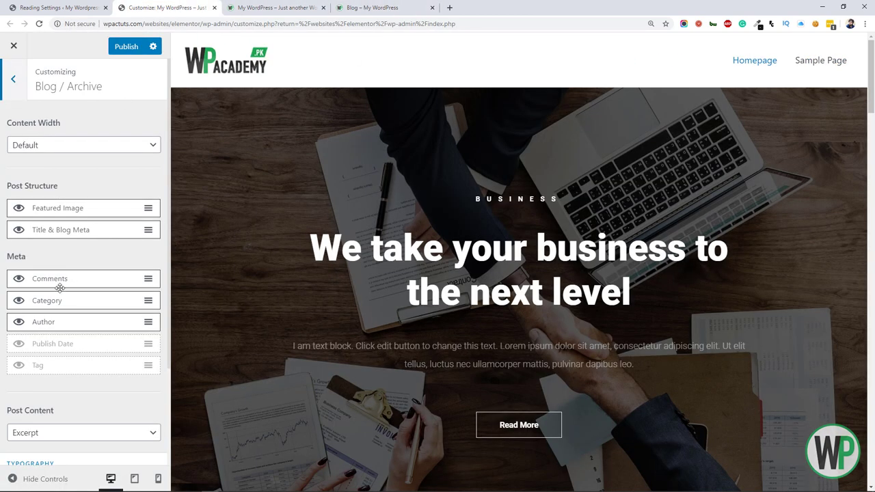
scroll(61, 294, "down", 2)
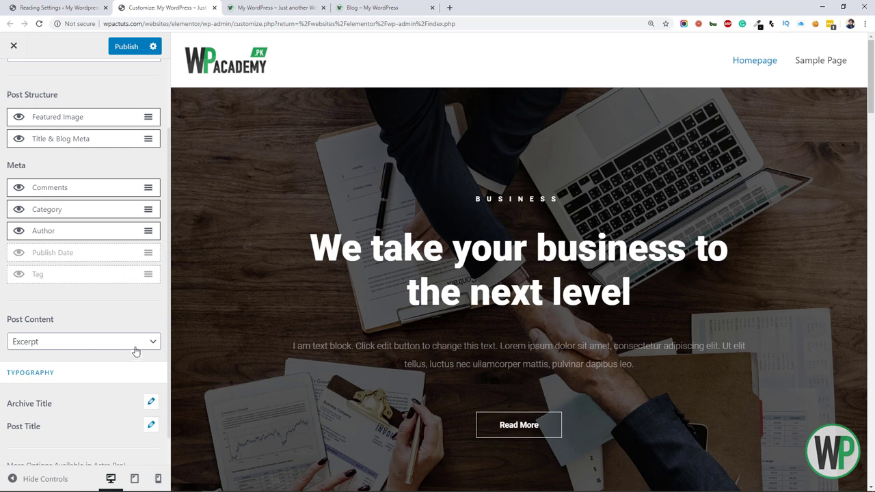
scroll(131, 285, "up", 2)
Step: Examine the Single Post settings in the customizer and open the live "Hello world!" post from the Blog page
left_click(9, 82)
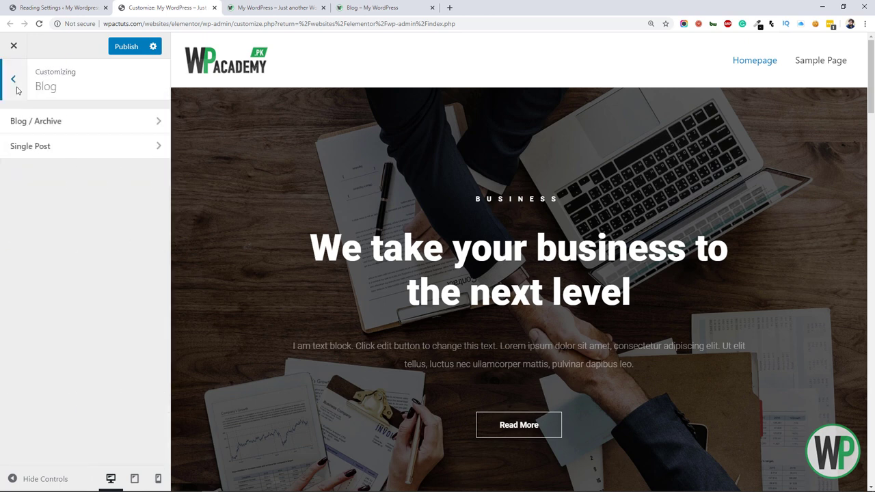
left_click(31, 145)
scroll(88, 279, "down", 1)
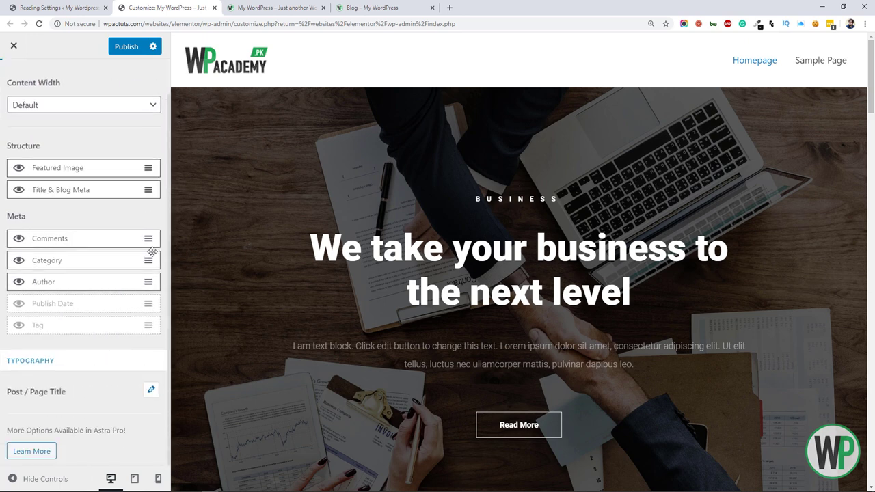
left_click(369, 8)
left_click(199, 352)
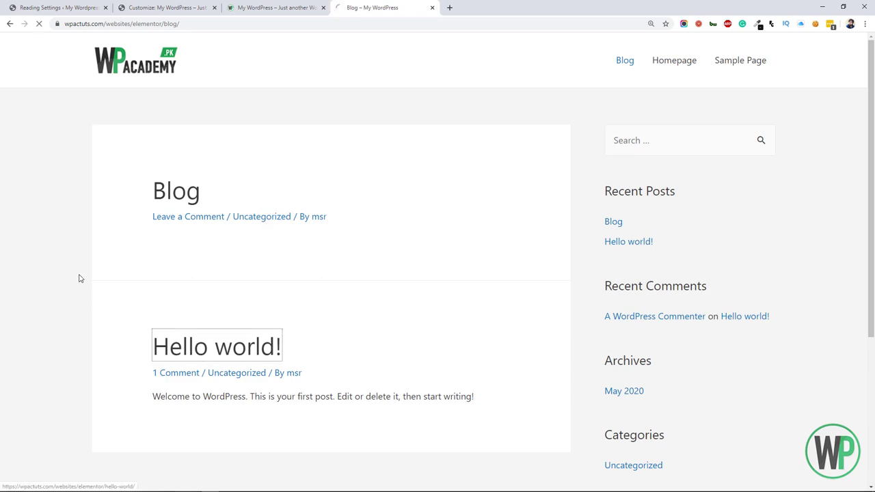
left_click(86, 7)
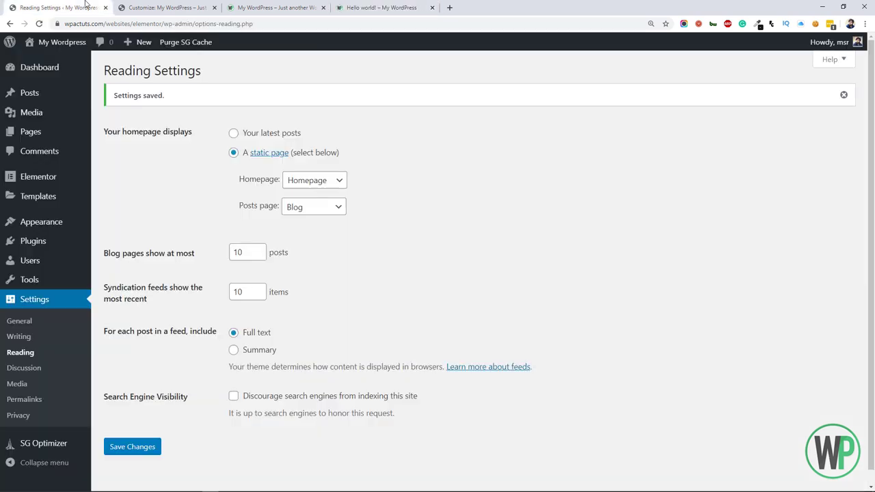
left_click(167, 8)
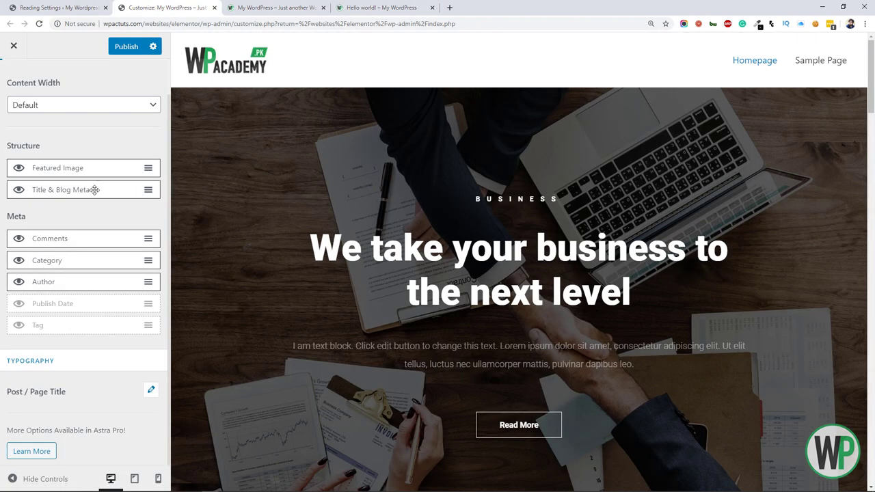
scroll(36, 91, "up", 1)
Step: View the Sidebar layout and width settings, and return to the customizer's main settings list
left_click(15, 79)
left_click(11, 78)
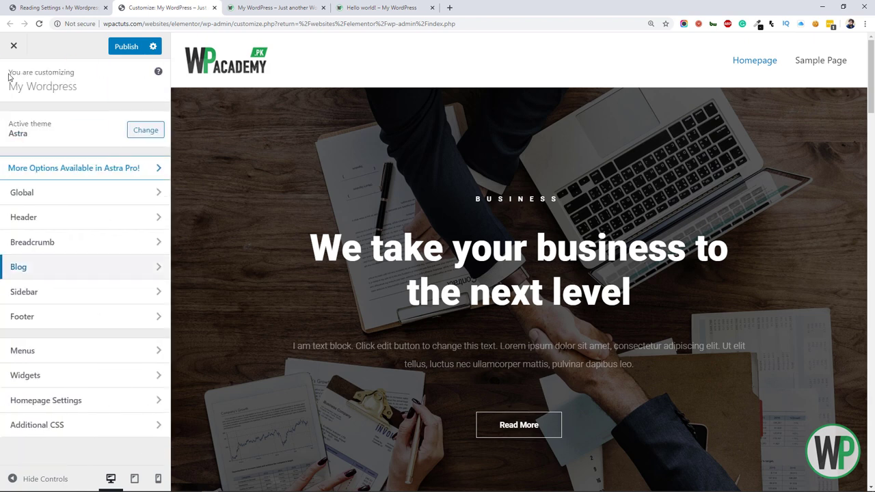
left_click(80, 291)
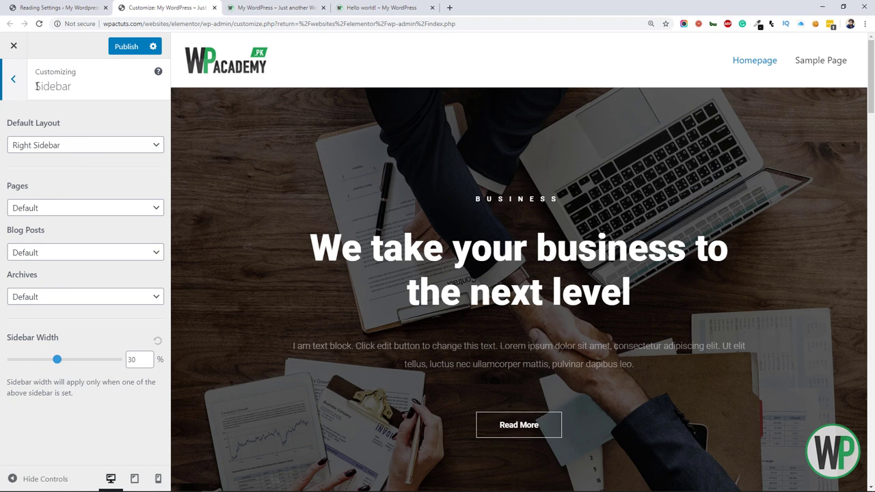
left_click(15, 80)
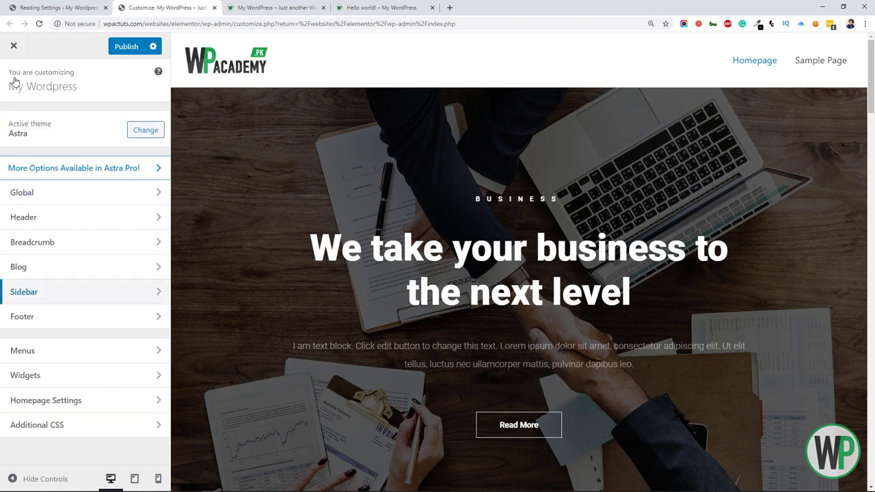
Step: Enable the four-column layout in the Footer Widgets settings and view the widget areas in the page preview's footer
left_click(97, 318)
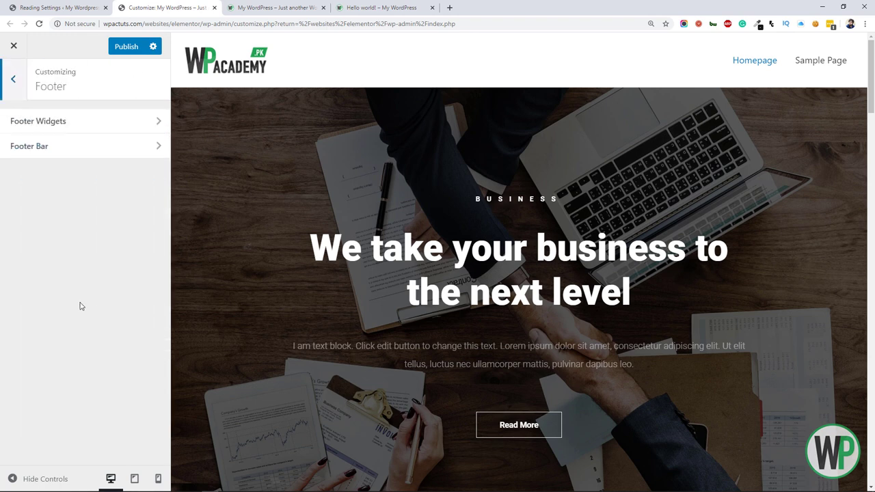
left_click(110, 127)
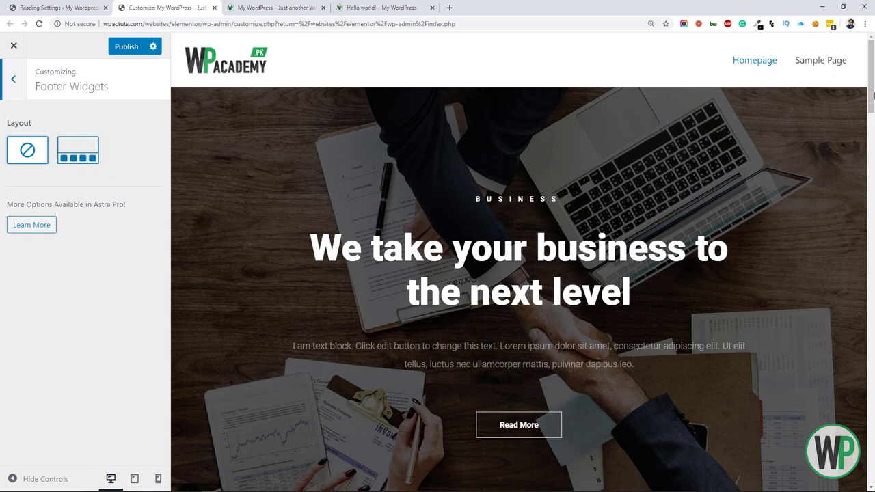
left_click_drag(872, 96, 872, 464)
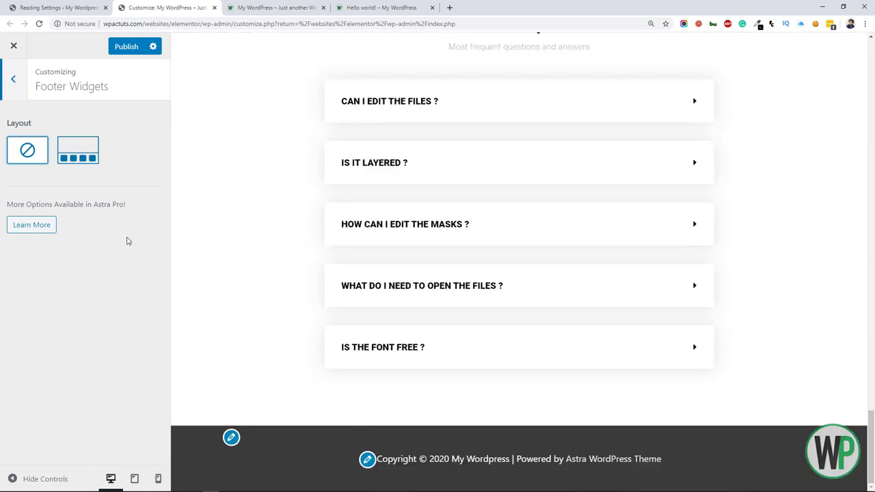
left_click(87, 158)
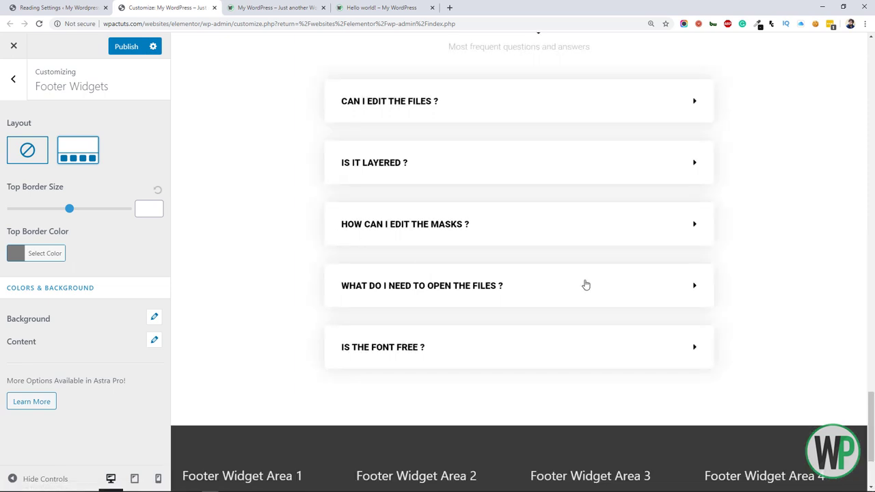
scroll(480, 402, "down", 3)
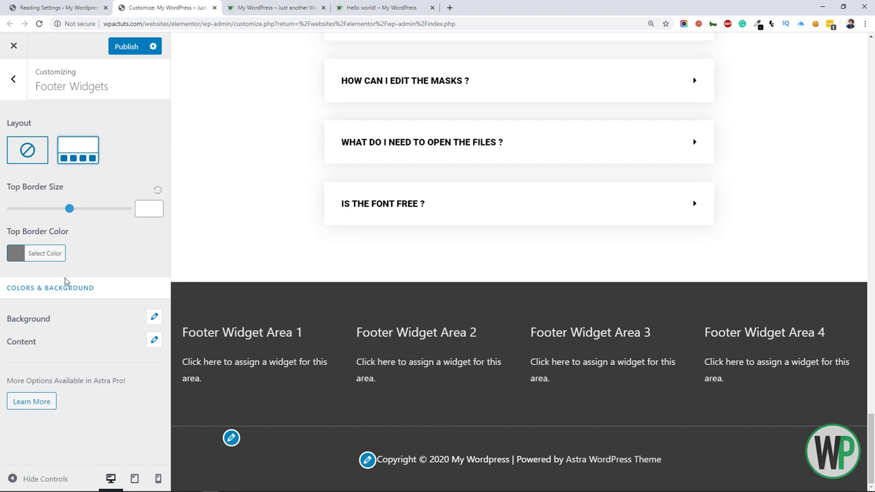
Step: Set the Footer Widgets background color to near-black
left_click(154, 318)
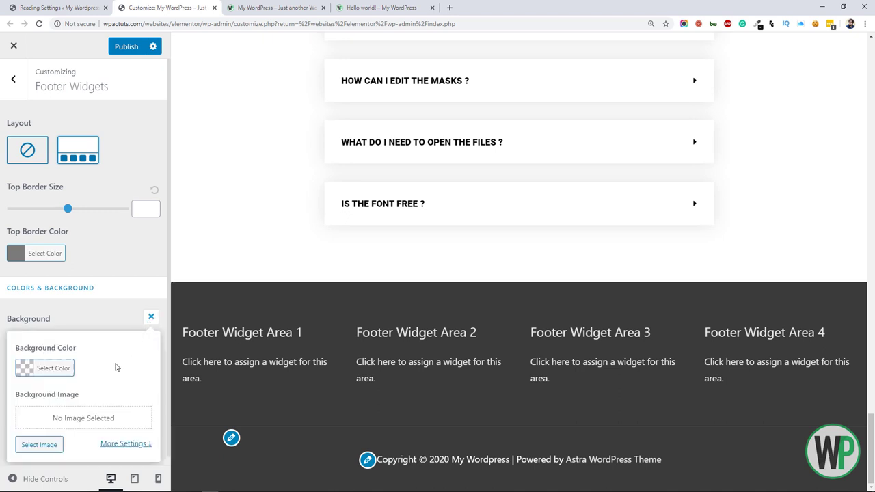
left_click(48, 369)
scroll(72, 422, "down", 2)
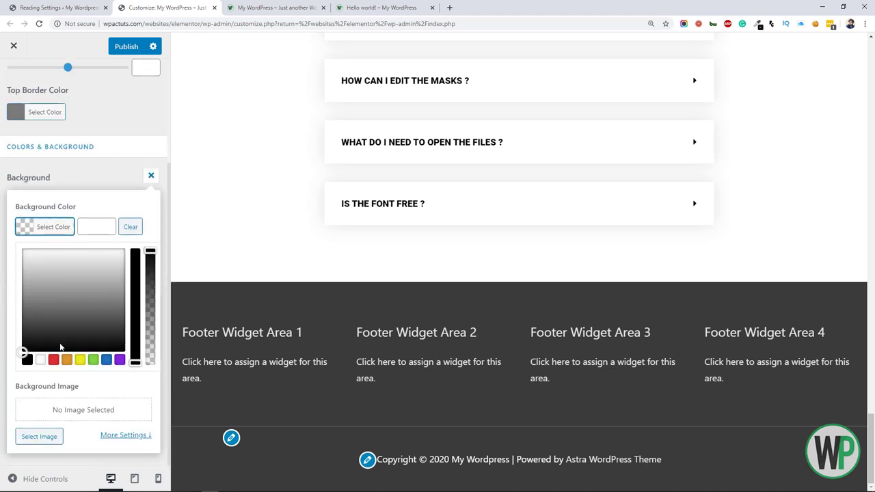
left_click(23, 347)
left_click(2, 363)
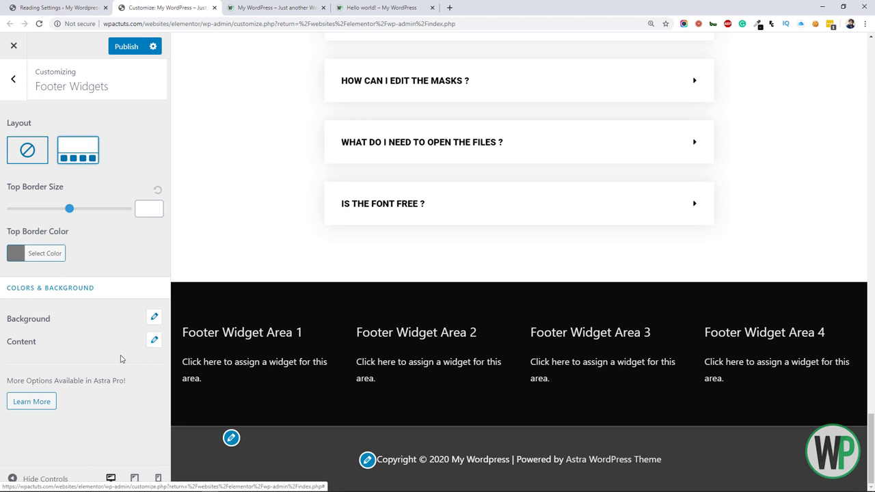
Step: Remove "| Powered by [theme_author]" from the Section 1 custom text in the Footer Bar settings
left_click(13, 79)
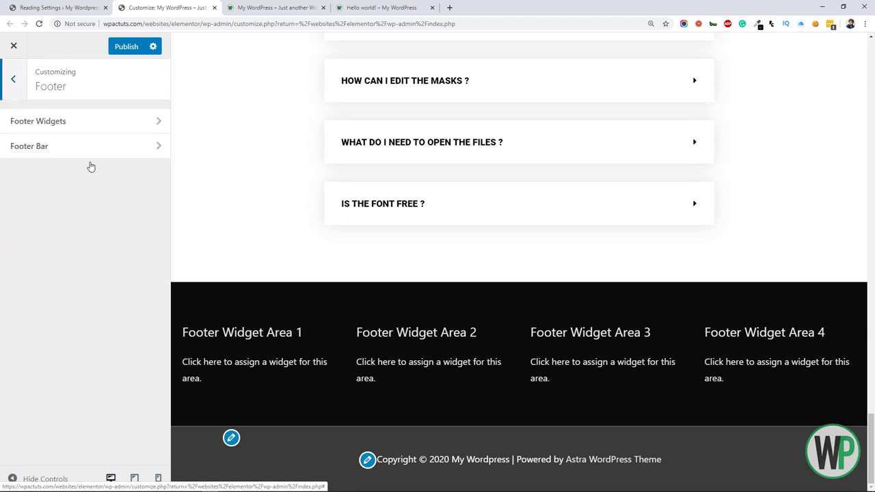
left_click(14, 152)
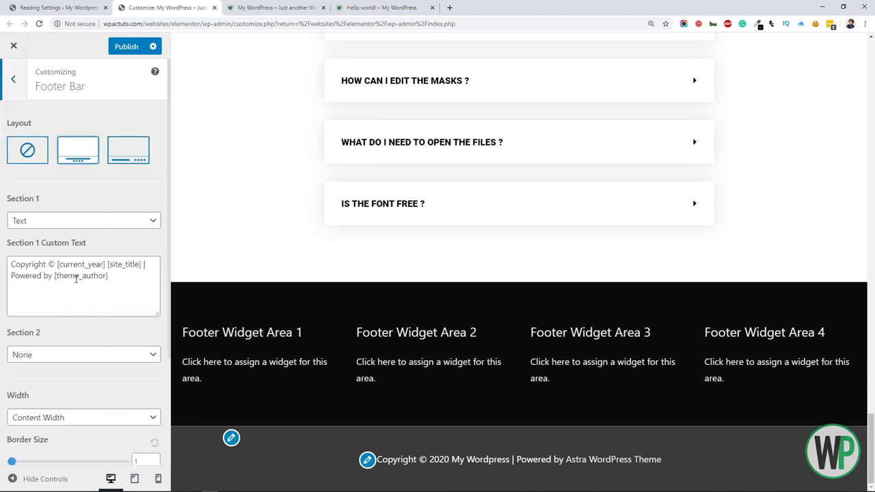
left_click_drag(112, 276, 10, 274)
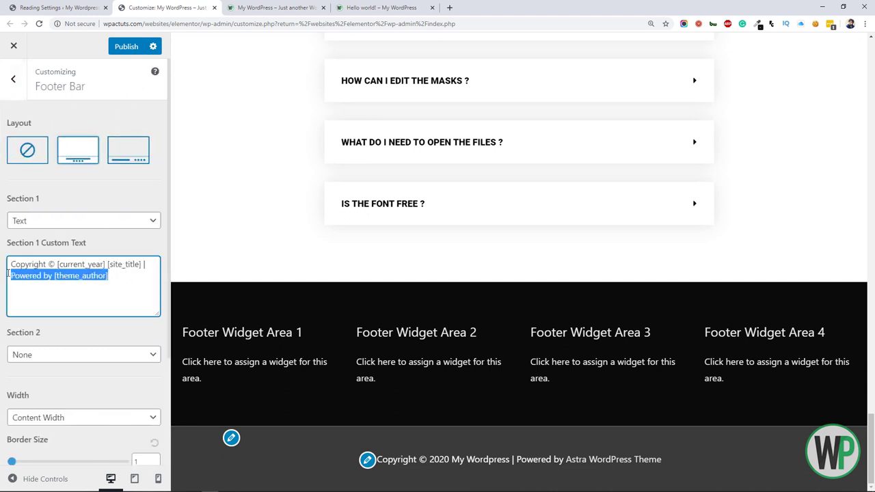
key("BackSpace")
key("BackSpace")
key("BackSpace")
key("BackSpace")
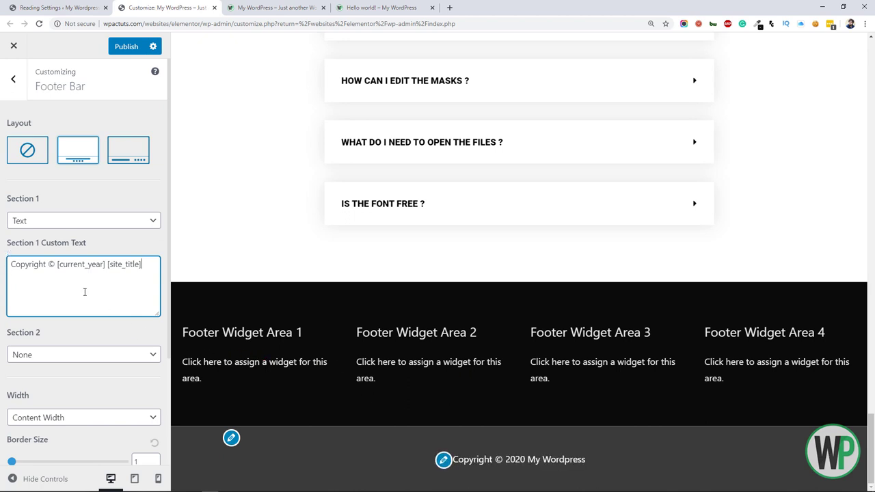
Step: Try the Footer Bar's split and disabled layouts, and restore the centered layout
left_click(114, 157)
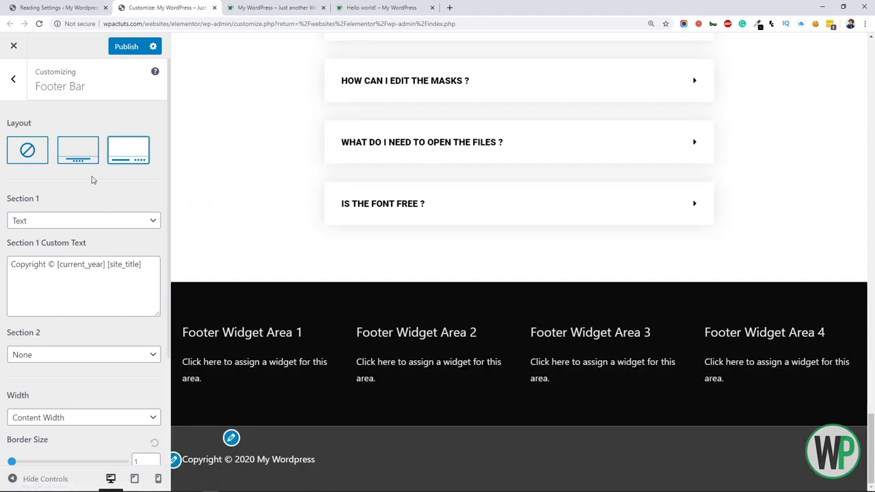
left_click(28, 154)
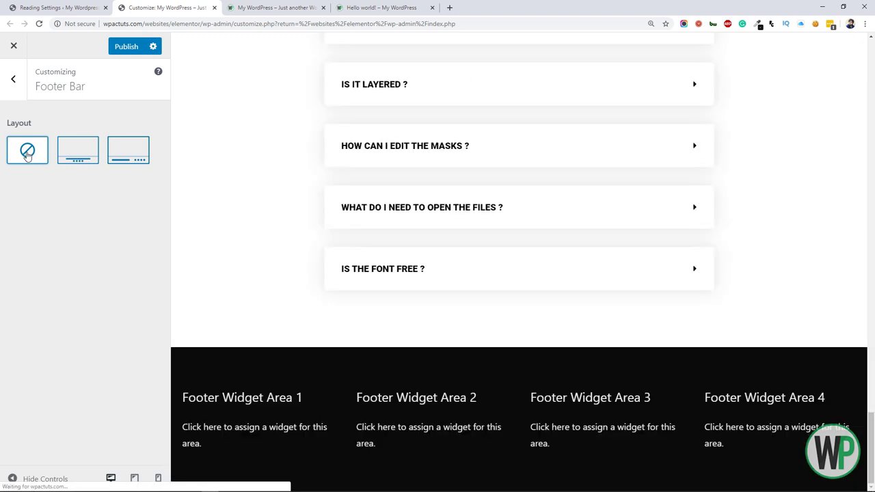
left_click(92, 150)
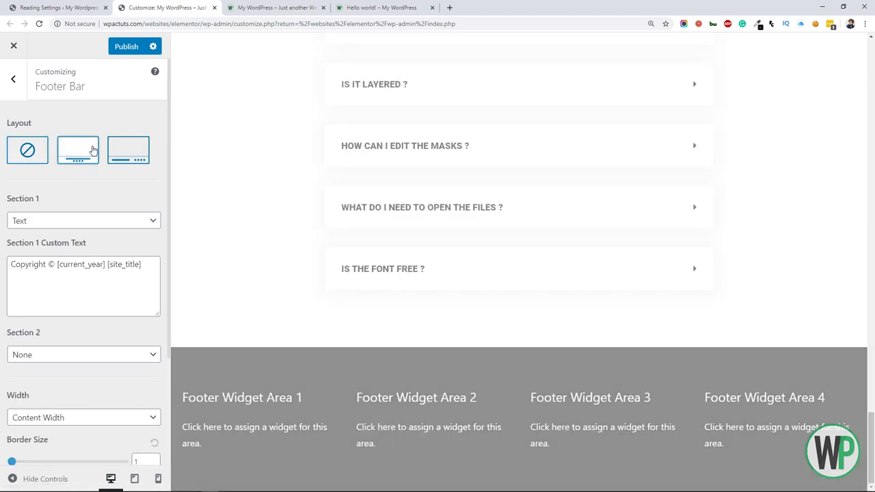
Step: View the Footer Bar's Section 1 content choices and set Section 2 to Footer Menu
scroll(95, 220, "down", 1)
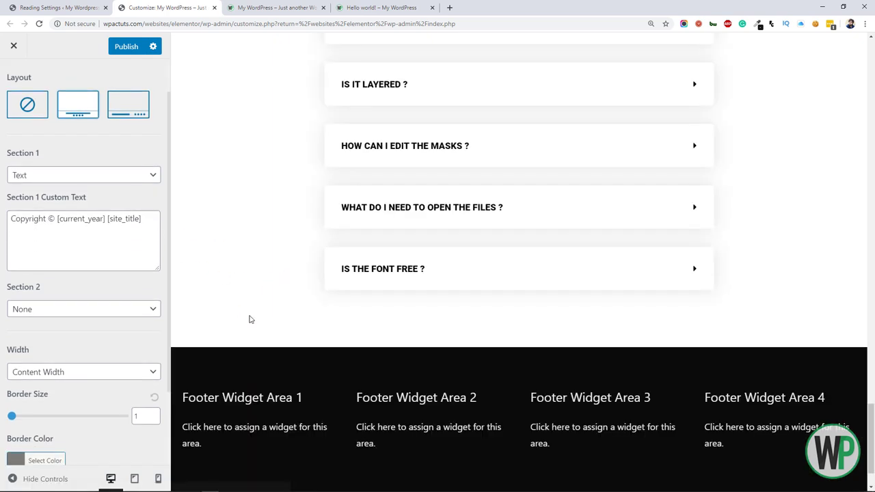
left_click(45, 175)
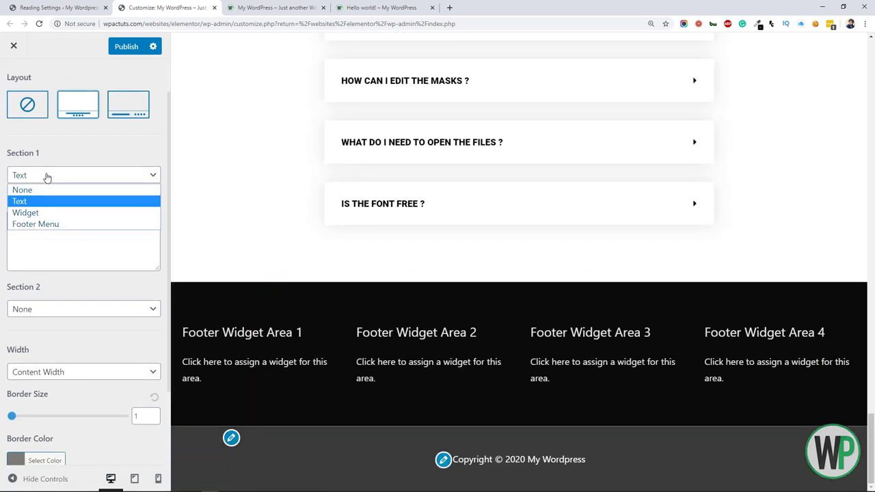
left_click(46, 176)
left_click(45, 174)
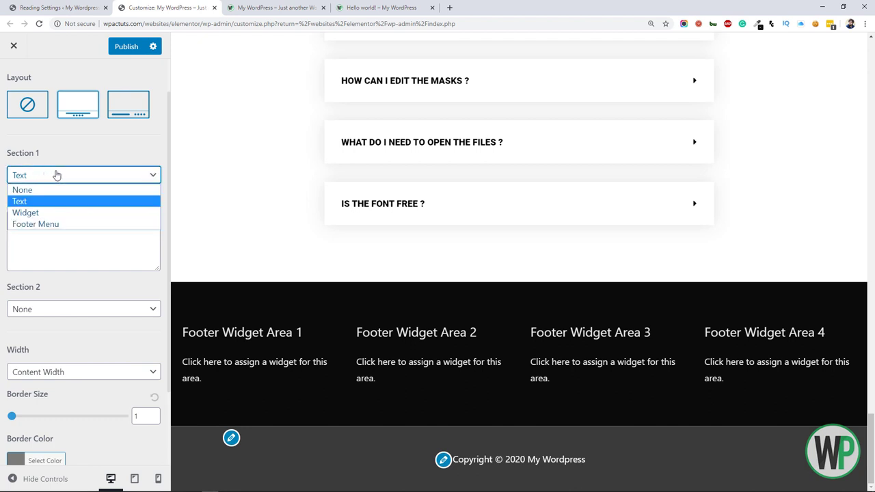
left_click(95, 240)
scroll(103, 260, "down", 2)
left_click(85, 214)
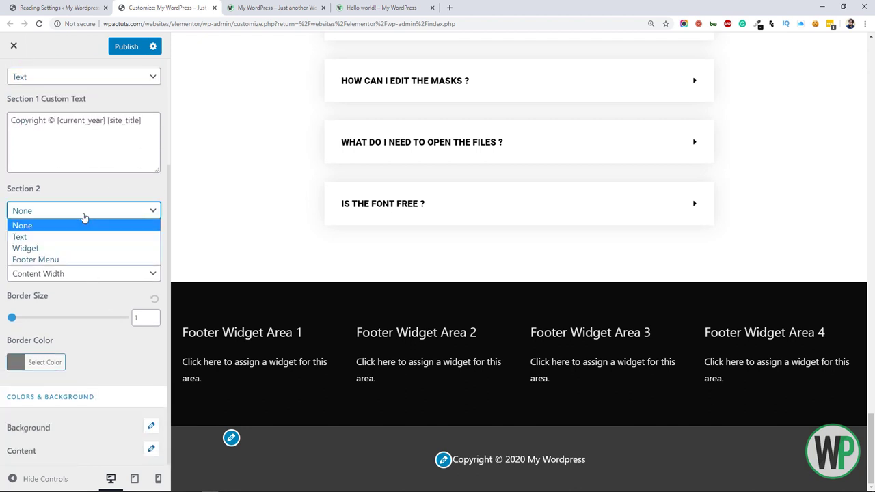
left_click(81, 260)
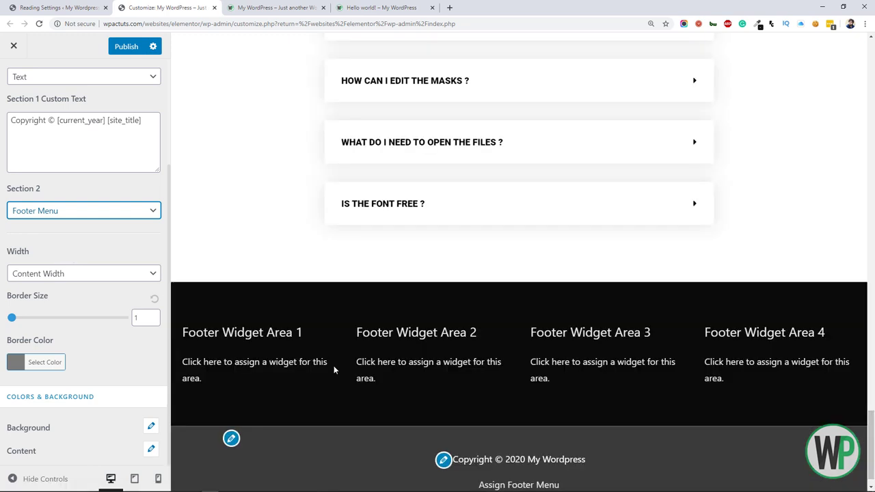
Step: Set the Footer Bar's background color to #0a0a0a
left_click(152, 427)
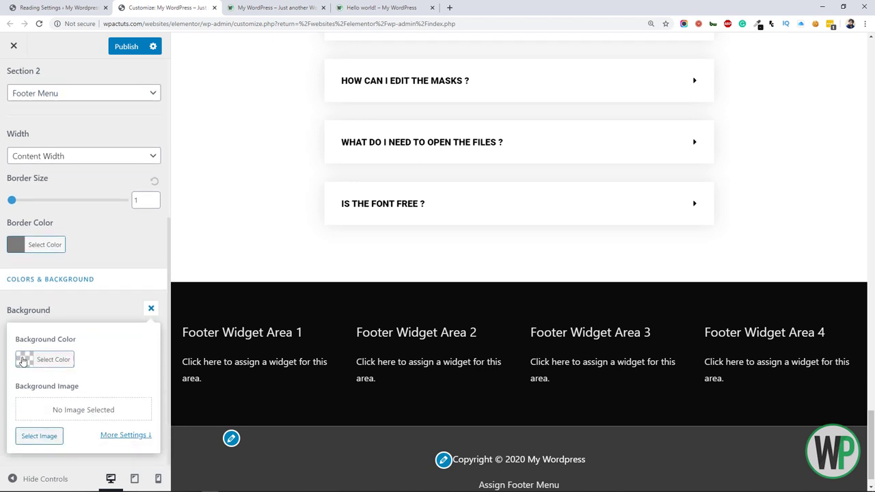
left_click(23, 360)
scroll(58, 408, "down", 2)
left_click_drag(37, 324, 4, 367)
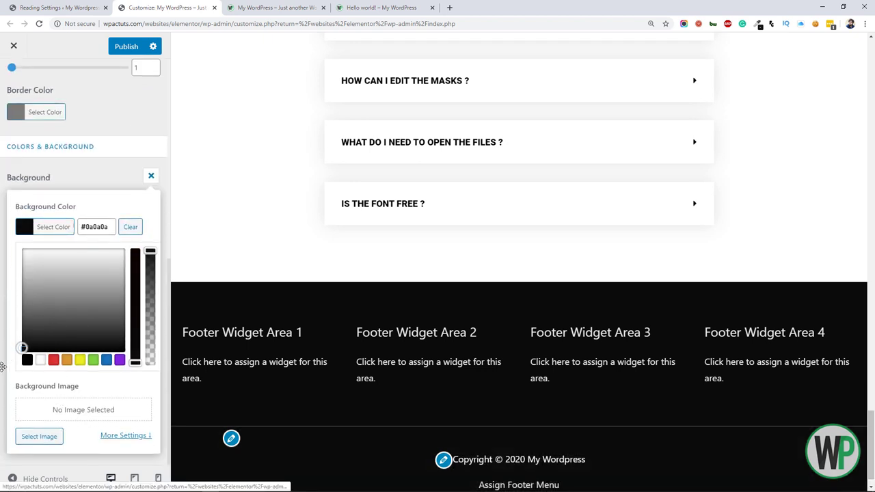
left_click(3, 367)
scroll(38, 317, "down", 1)
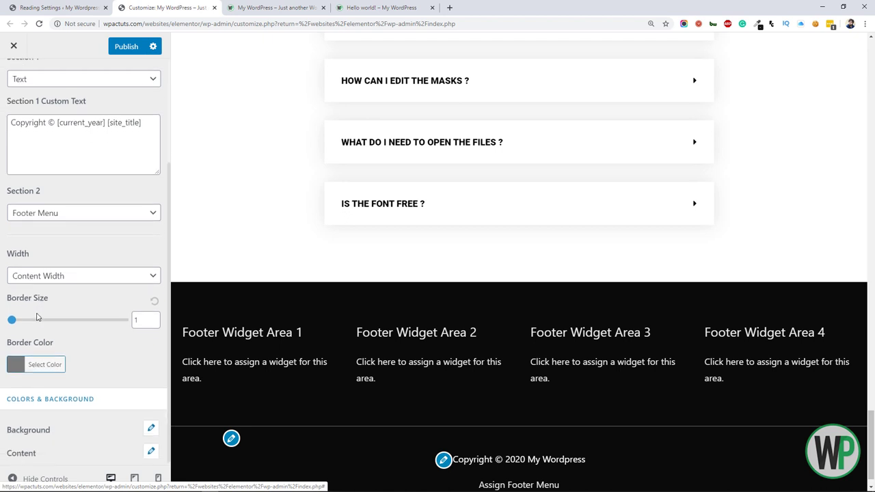
Step: Change the Footer Bar's background color to #1e1e1e and publish the customizer changes
left_click(151, 428)
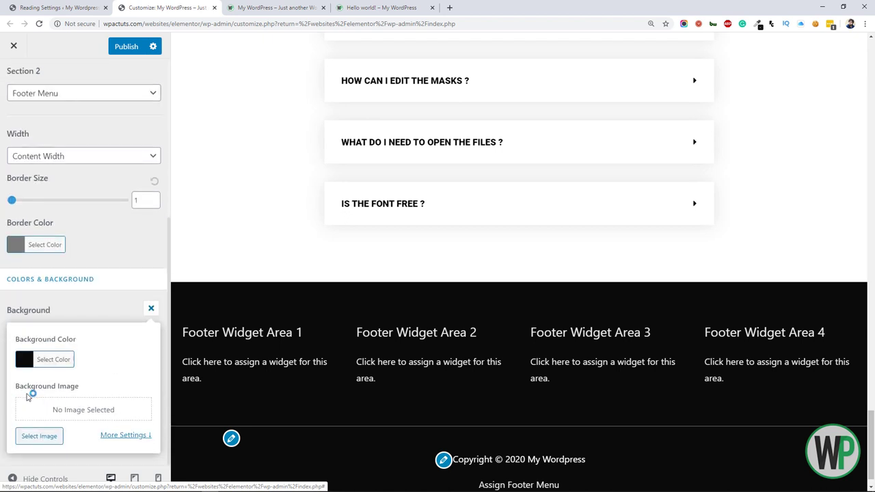
left_click(25, 362)
scroll(40, 402, "down", 2)
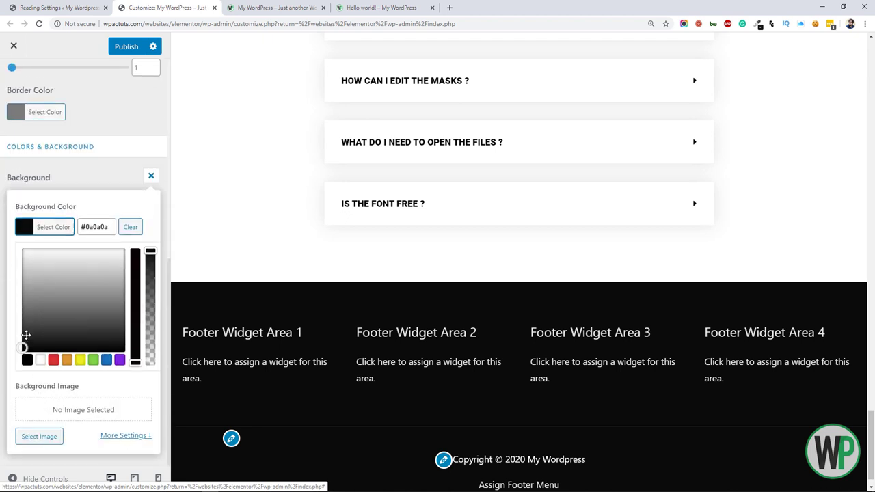
left_click_drag(26, 335, 21, 340)
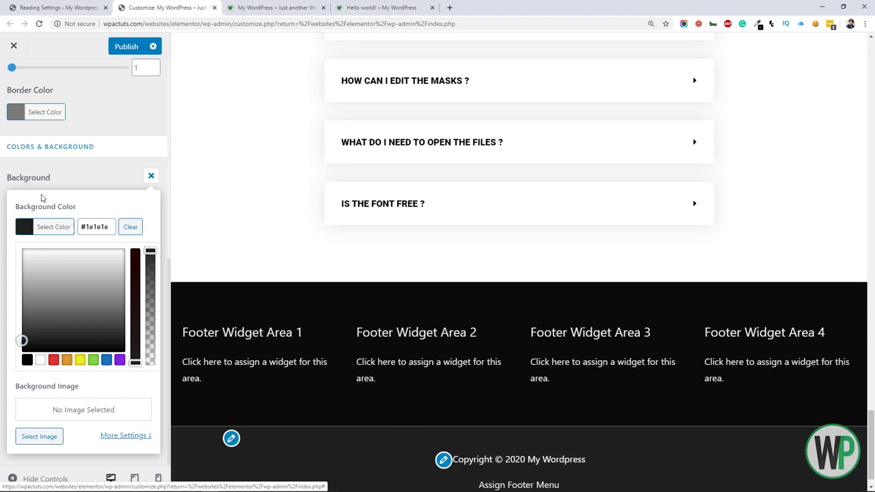
left_click(127, 49)
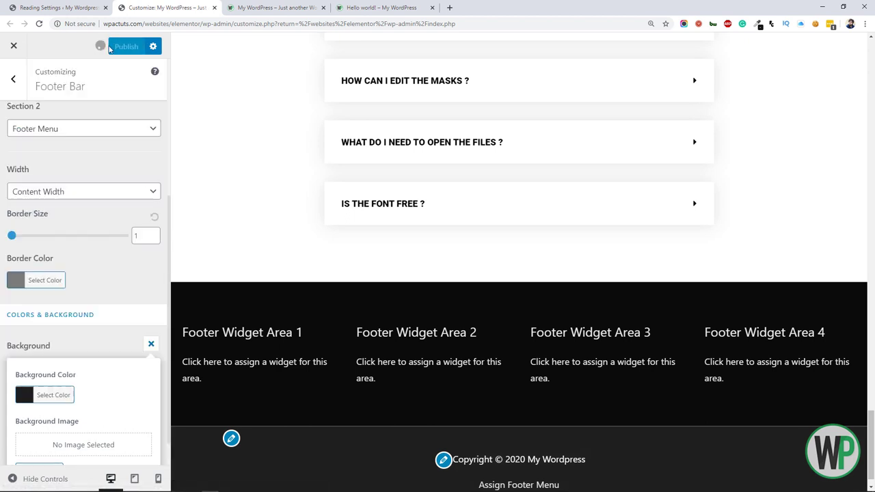
Step: View the Additional CSS section and close its help text to show only the code editor
left_click(15, 81)
left_click(13, 81)
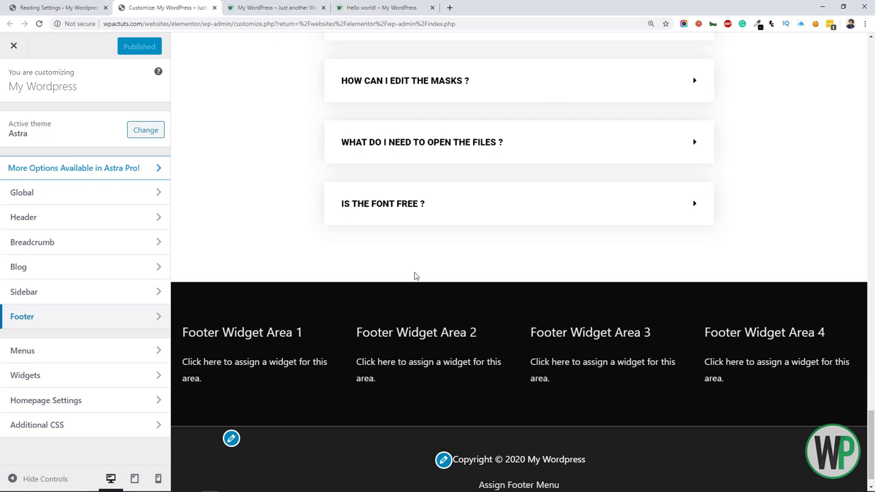
left_click(109, 422)
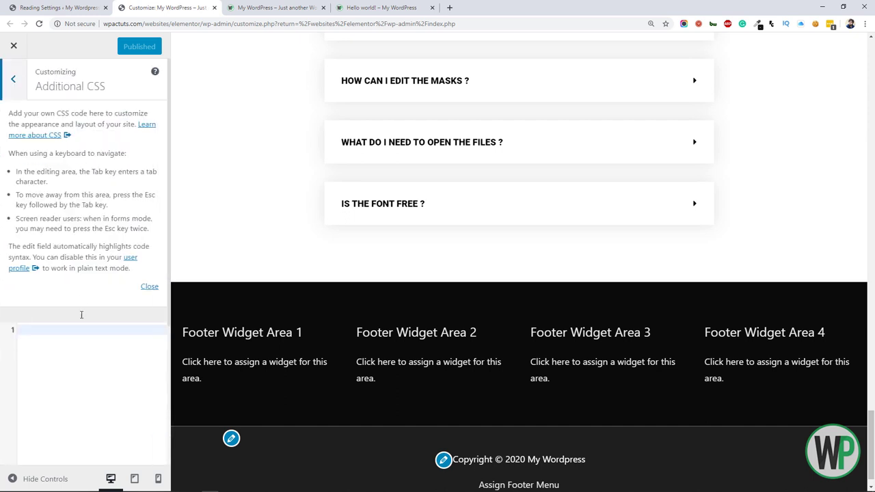
left_click(148, 286)
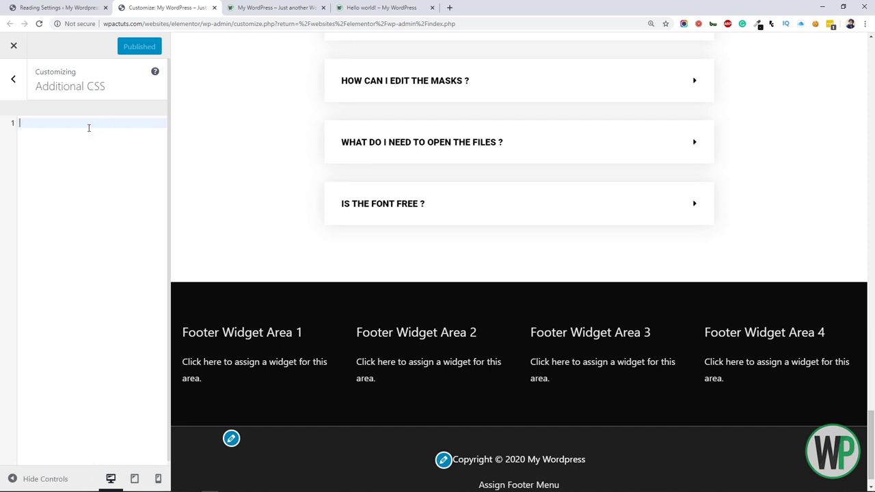
Step: Review the homepage in the live preview and return to the customizer's main settings list
left_click_drag(871, 413, 870, 48)
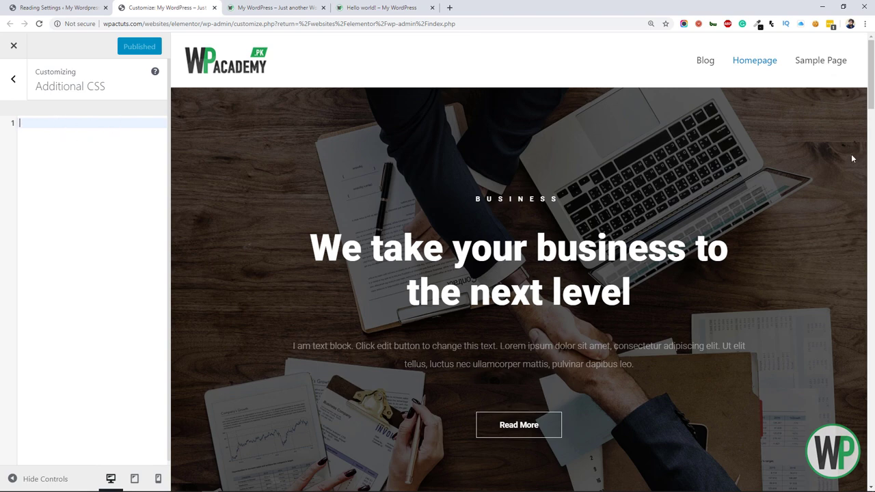
scroll(852, 158, "down", 15)
scroll(827, 365, "up", 15)
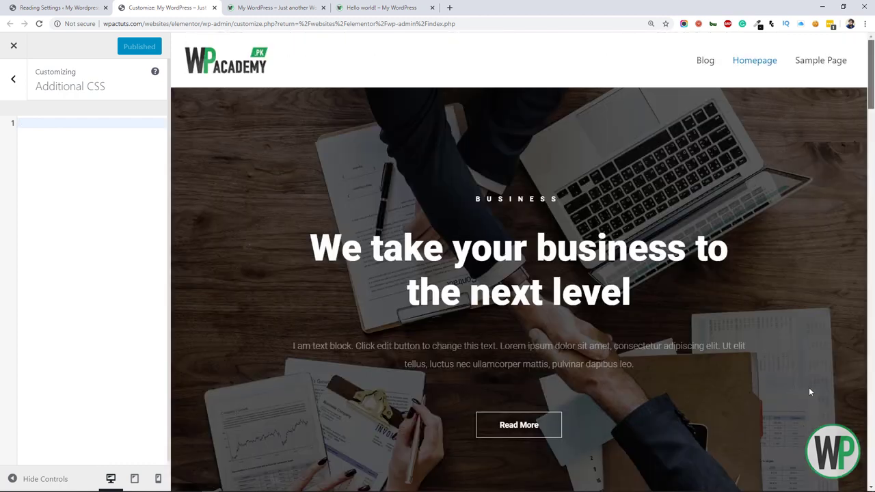
scroll(810, 392, "down", 2)
scroll(496, 174, "up", 2)
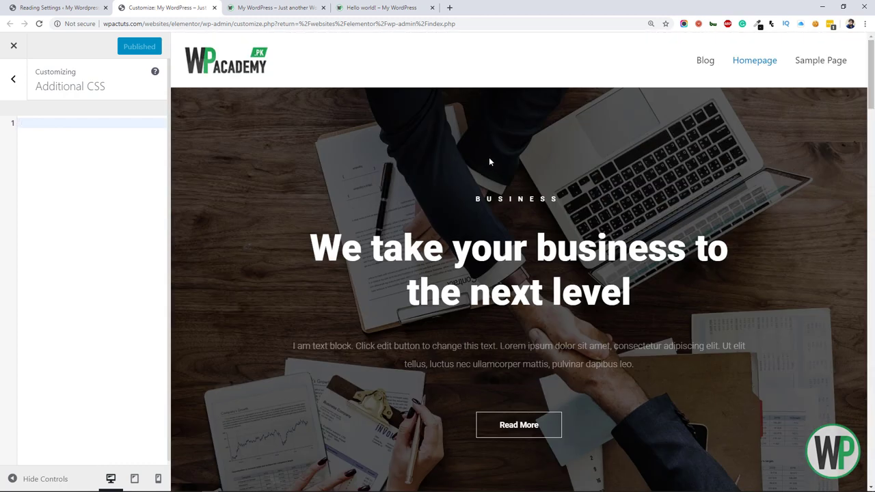
left_click(25, 97)
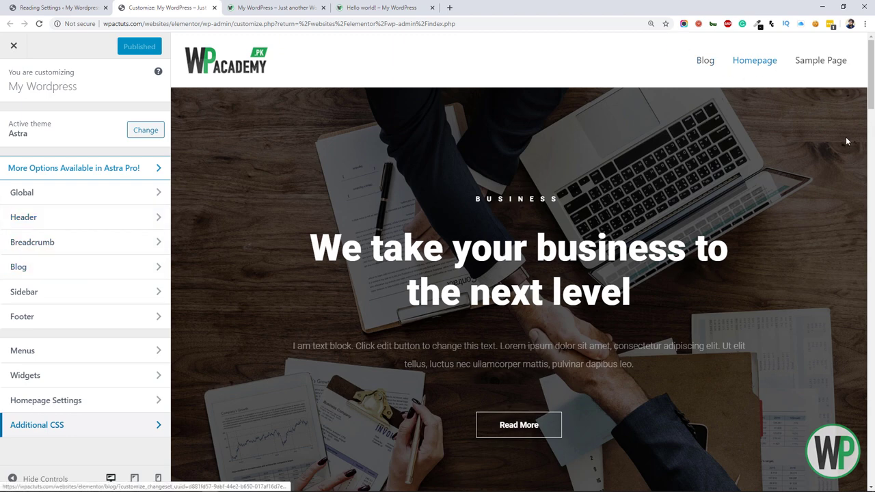
mouse_move(871, 75)
left_mouse_down()
mouse_move(872, 454)
mouse_move(871, 75)
left_mouse_up()
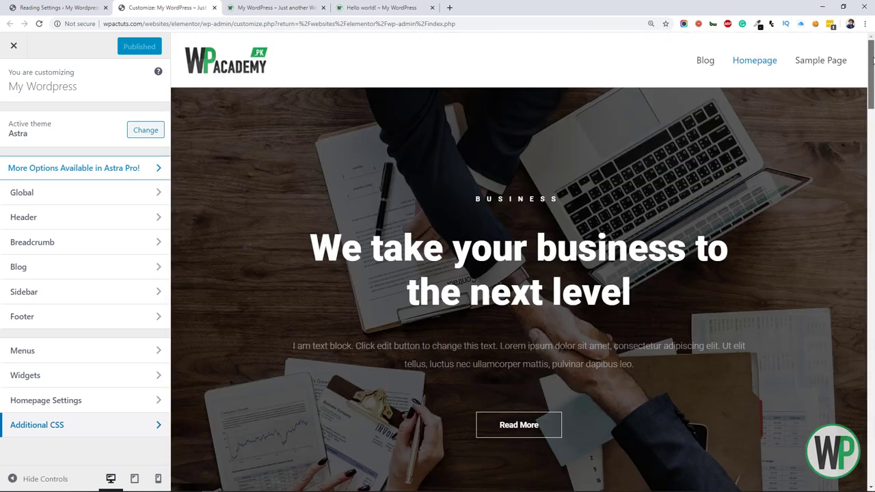
Step: Open the Menus page in the WordPress dashboard, check the live site's navigation, and create a menu named "Main Menu"
left_click(42, 8)
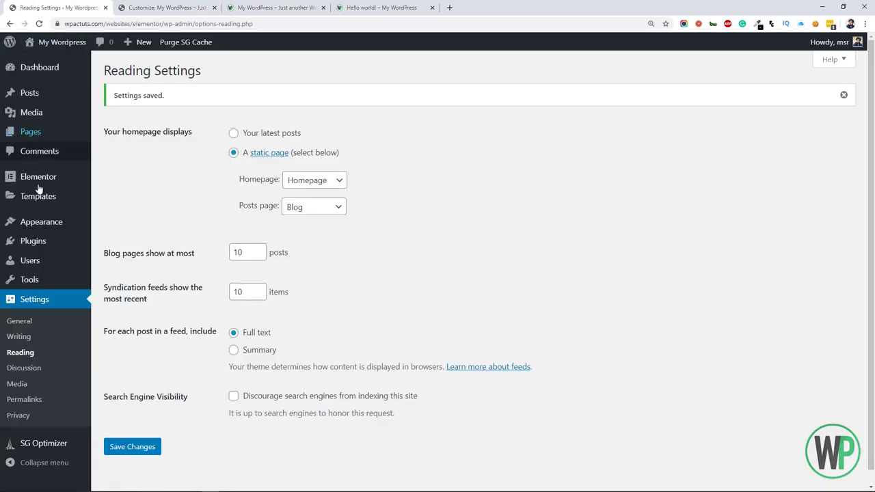
mouse_move(48, 224)
left_click(111, 270)
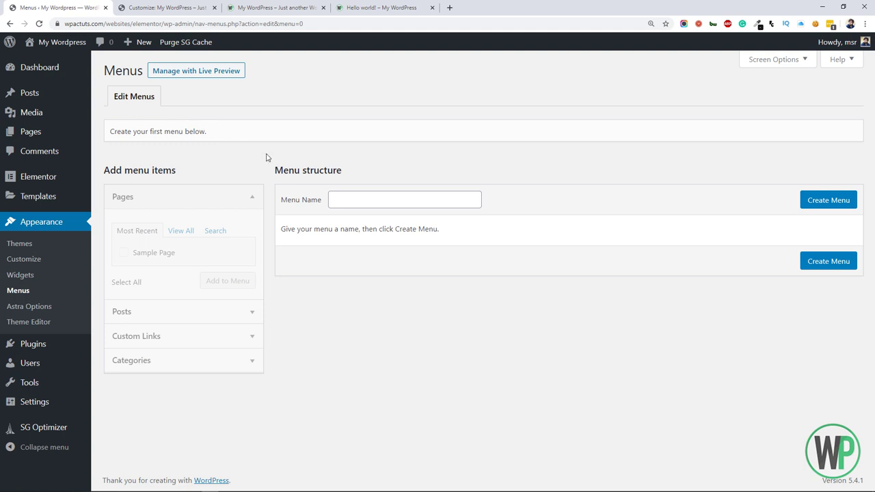
left_click(351, 198)
left_click(380, 8)
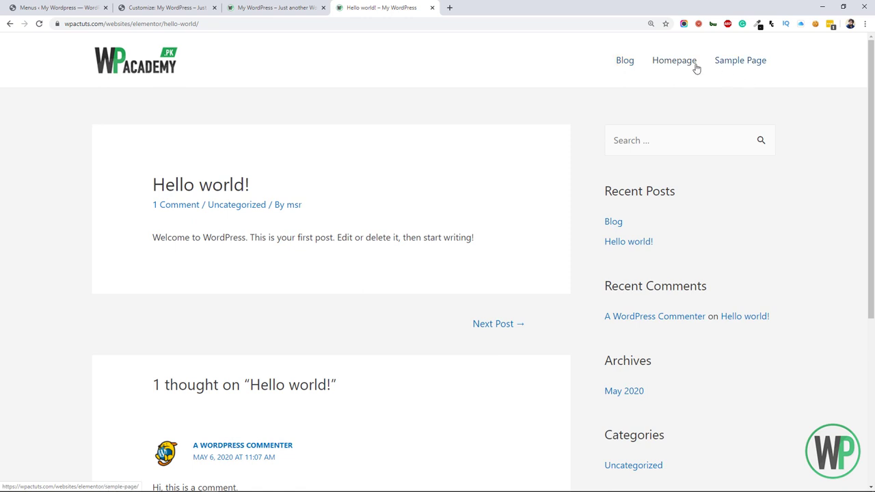
left_click(58, 8)
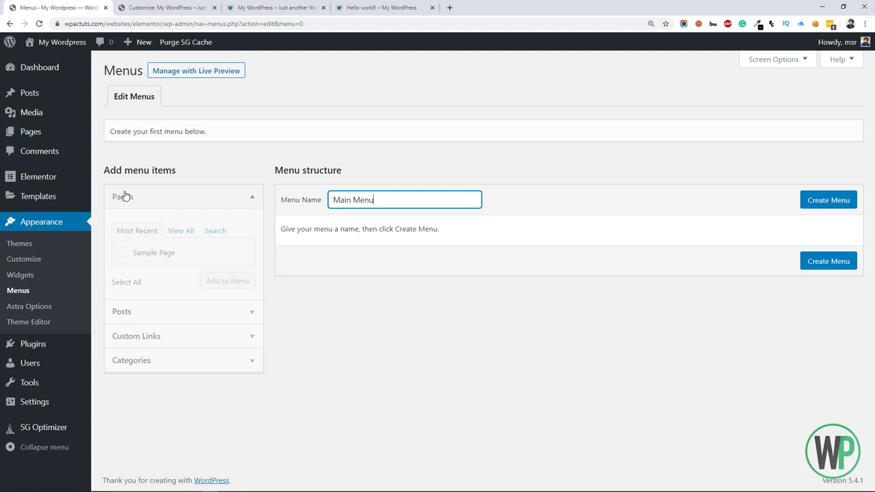
left_click(810, 201)
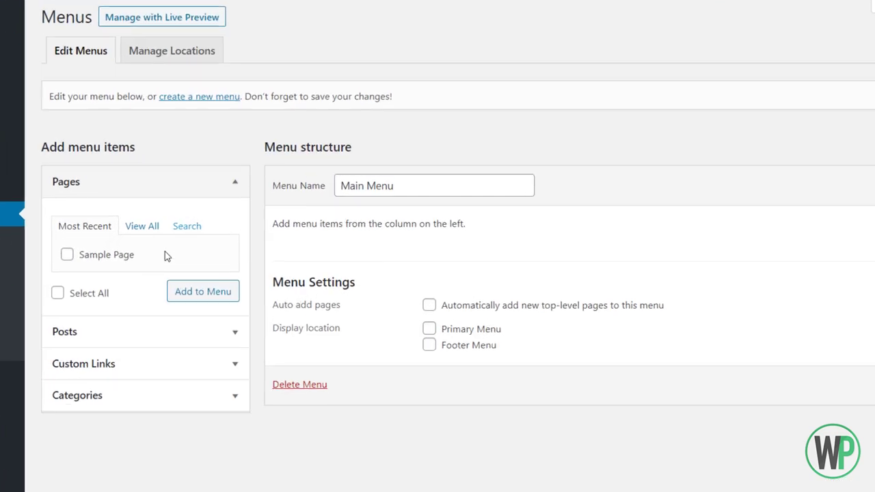
Step: Add the Homepage and Blog pages to the Main Menu from the full page list
left_click(176, 232)
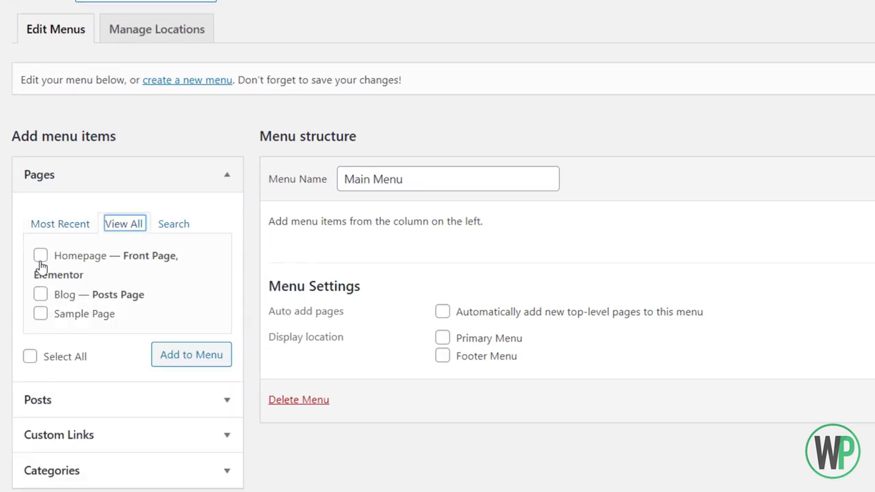
left_click(40, 256)
left_click(43, 294)
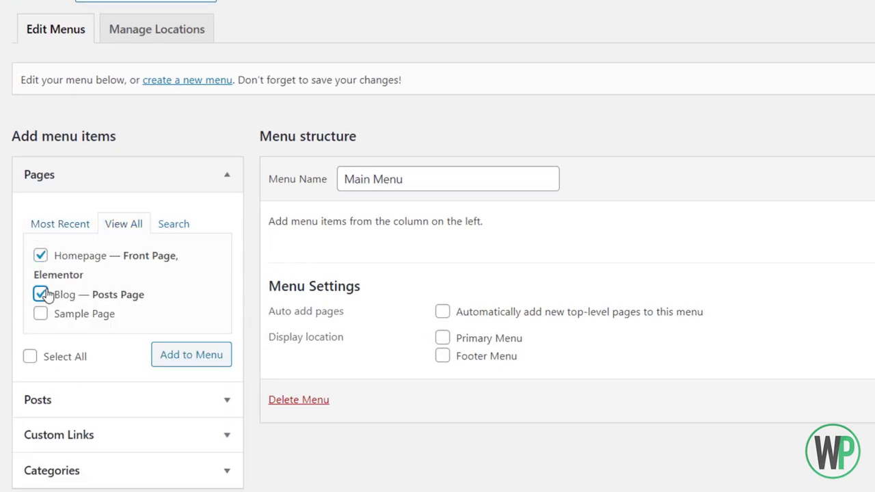
left_click(176, 362)
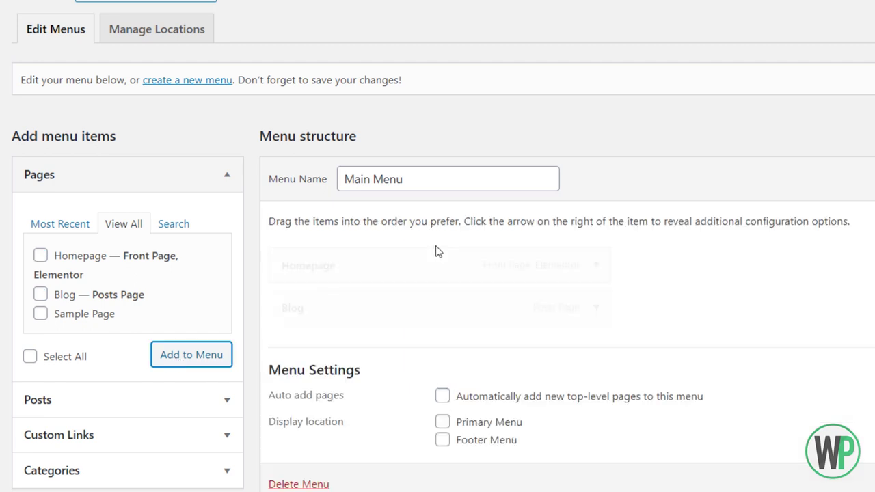
Step: Change the Homepage menu item's navigation label to "Home" and collapse its settings
left_click(596, 266)
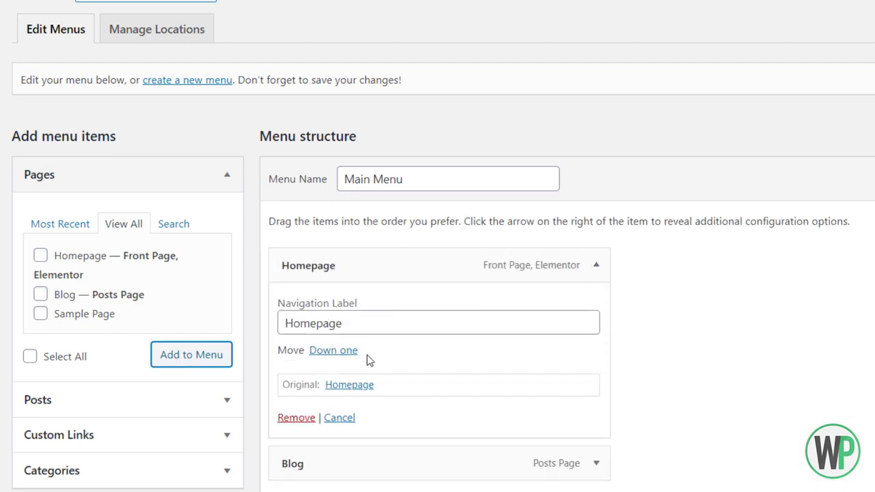
left_click_drag(350, 324, 319, 323)
key("BackSpace")
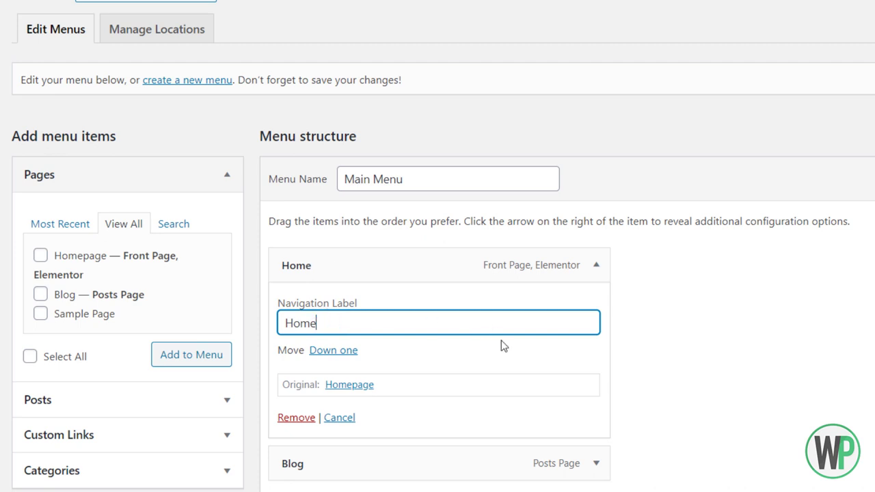
scroll(342, 429, "down", 2)
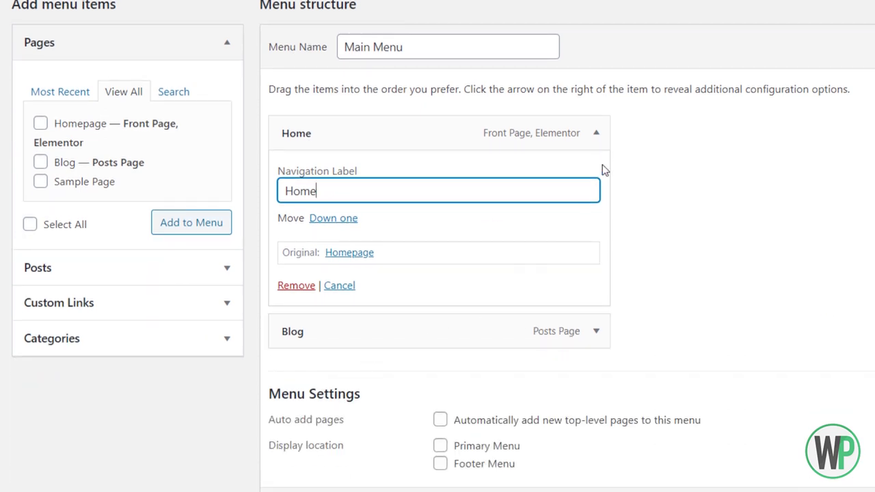
left_click(601, 141)
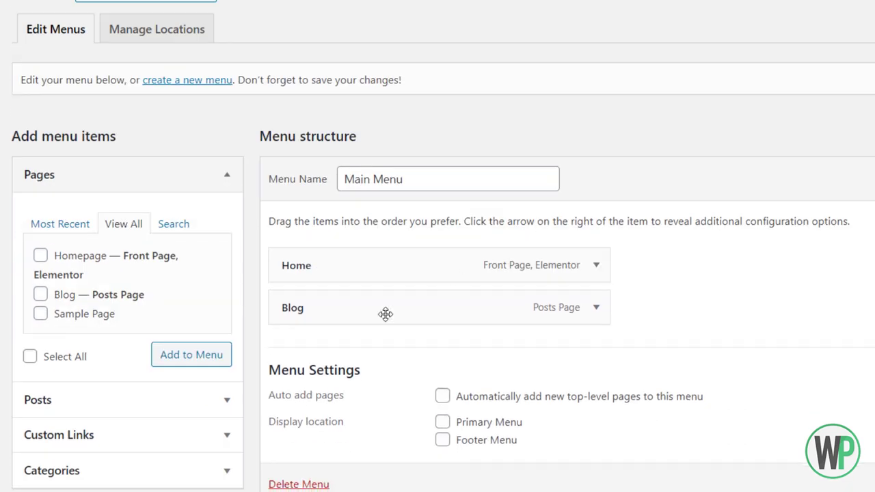
Step: Add a custom link with URL "#" and link text "Services" to the Main Menu
left_click(152, 442)
left_click(144, 299)
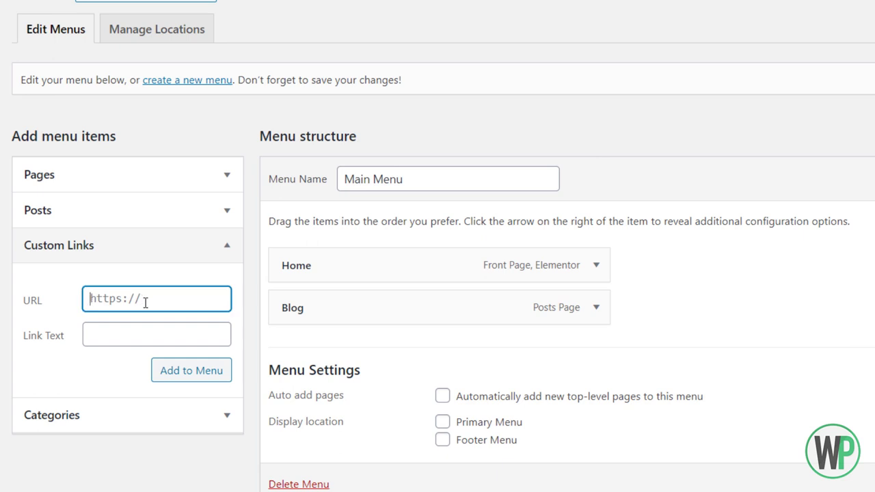
type("#")
key("Tab")
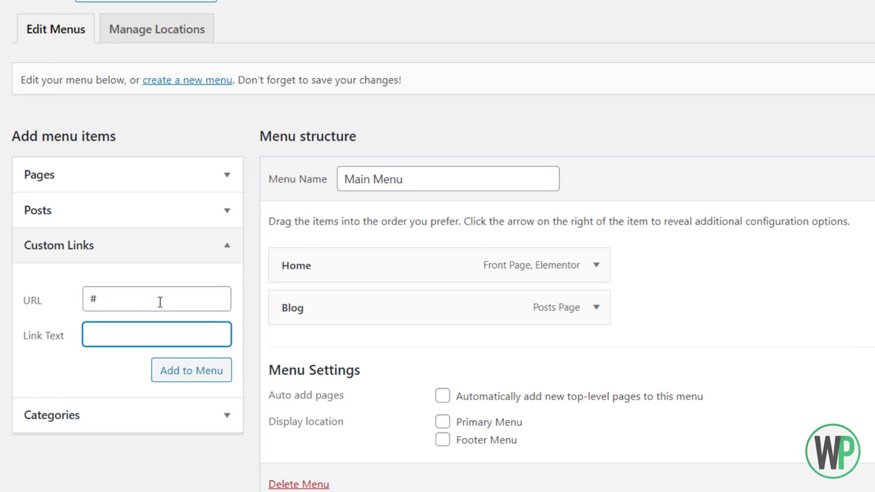
type("Services")
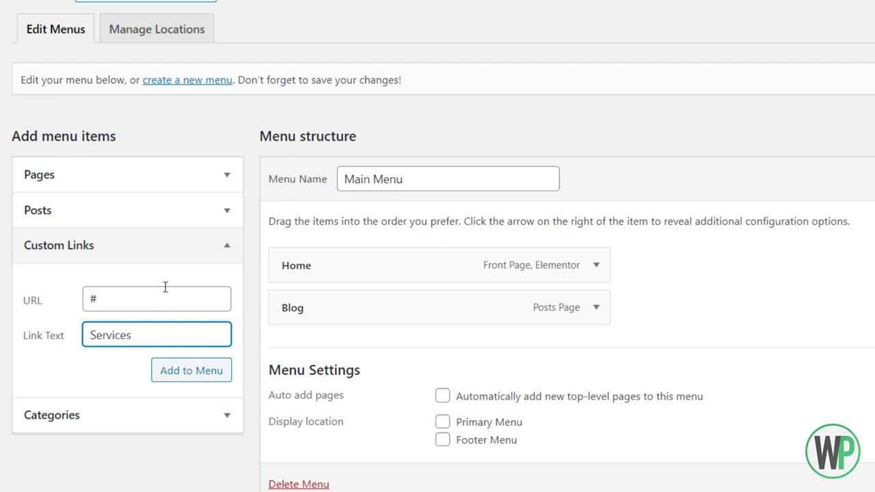
left_click(203, 378)
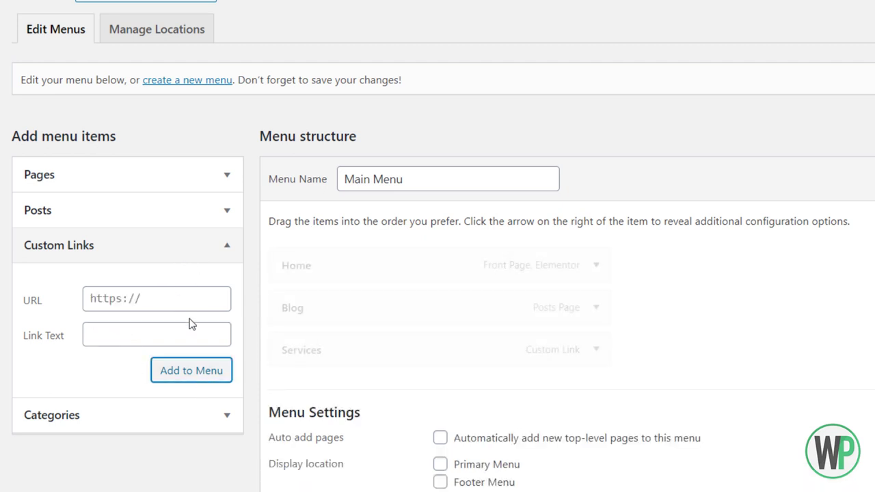
Step: Add a custom link with URL "#" and link text "Projects" to the Main Menu and save the menu
left_click(168, 296)
type("#")
left_click(176, 332)
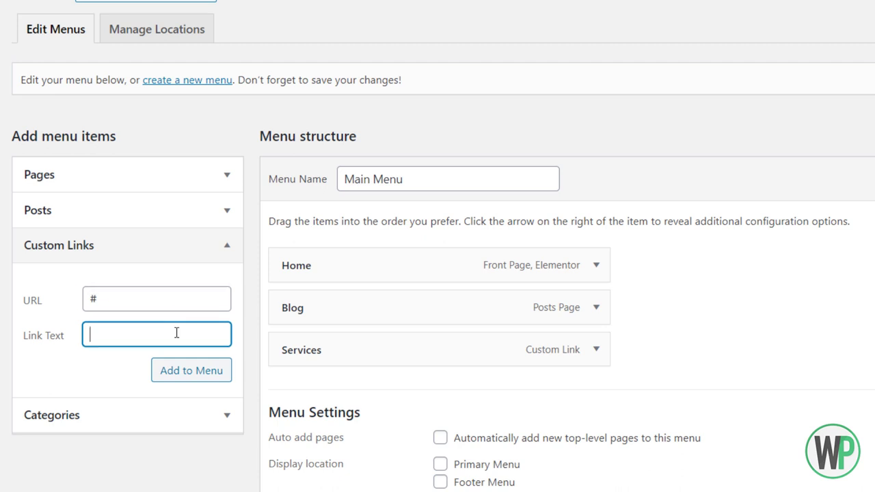
type("Projects")
left_click(192, 370)
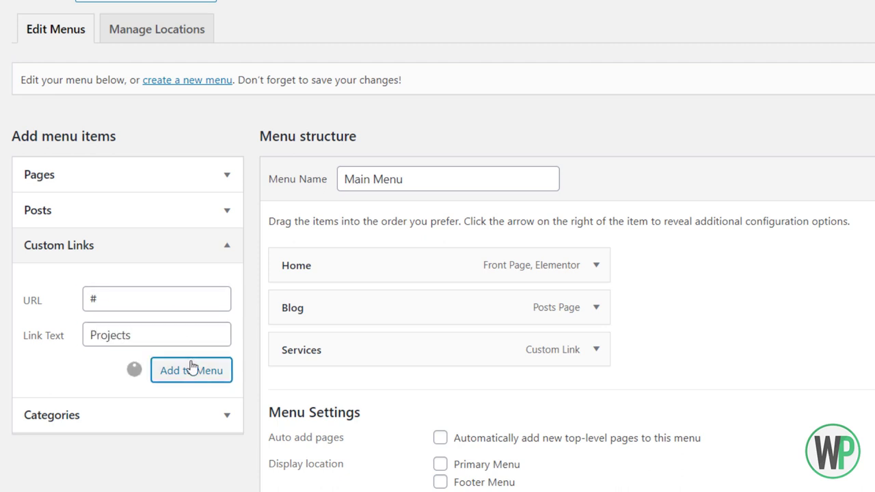
scroll(299, 180, "down", 1)
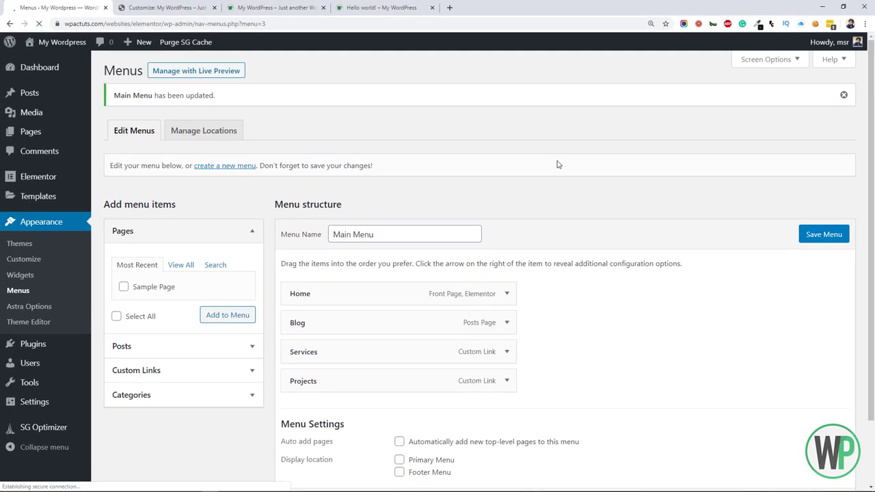
Step: Assign the Main Menu to the Primary Menu display location and save it
right_click(669, 62)
left_click(555, 163)
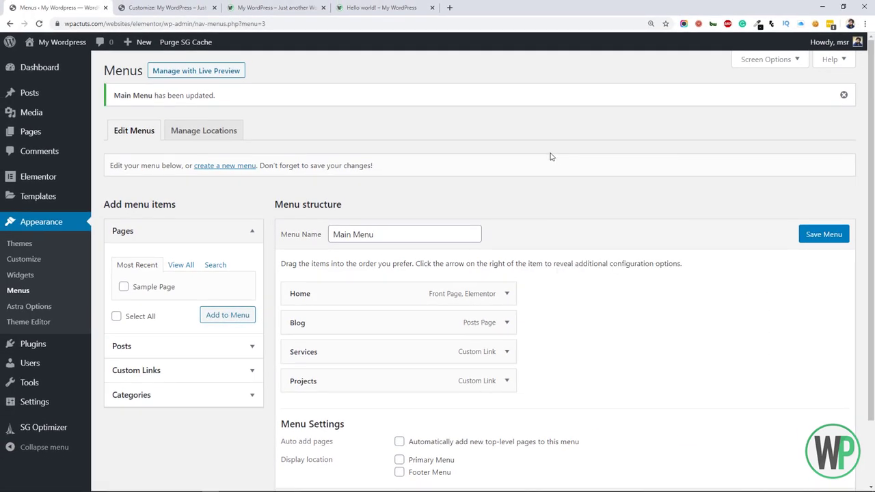
scroll(872, 255, "down", 1)
scroll(872, 255, "down", 1)
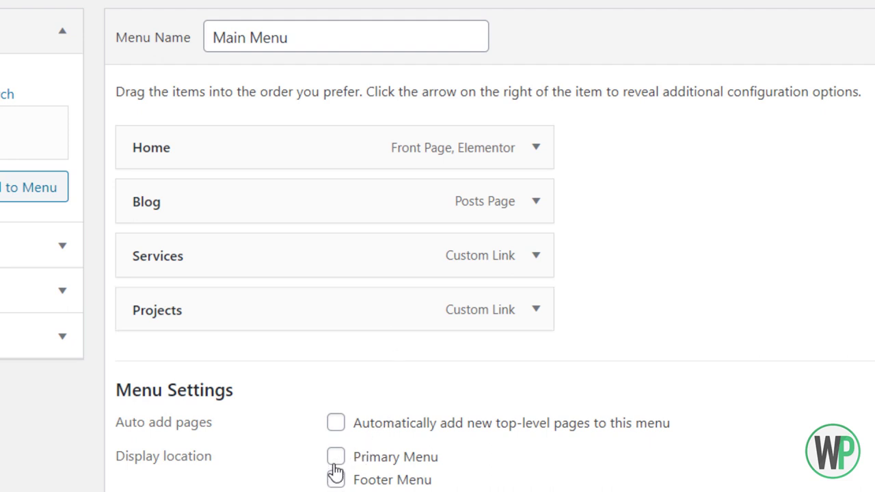
left_click(335, 457)
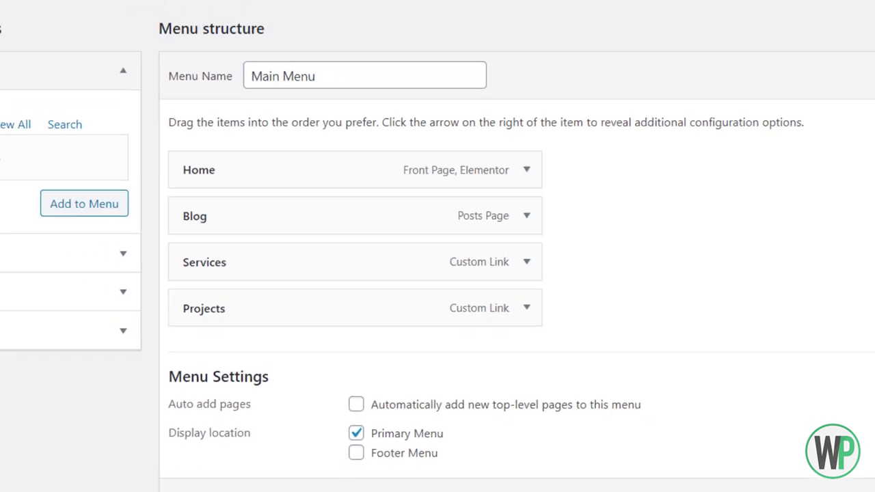
Step: Reload the live "Hello world!" post to check the header navigation, and return to the Menus page
left_click(407, 7)
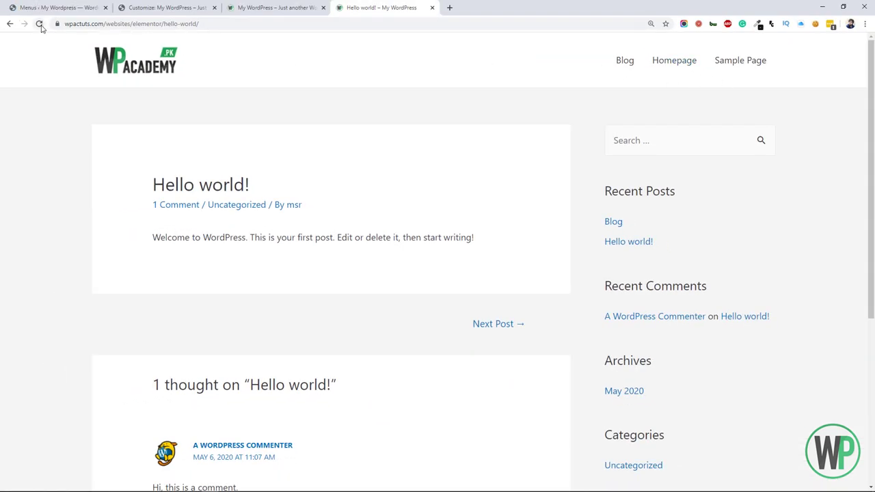
left_click(31, 18)
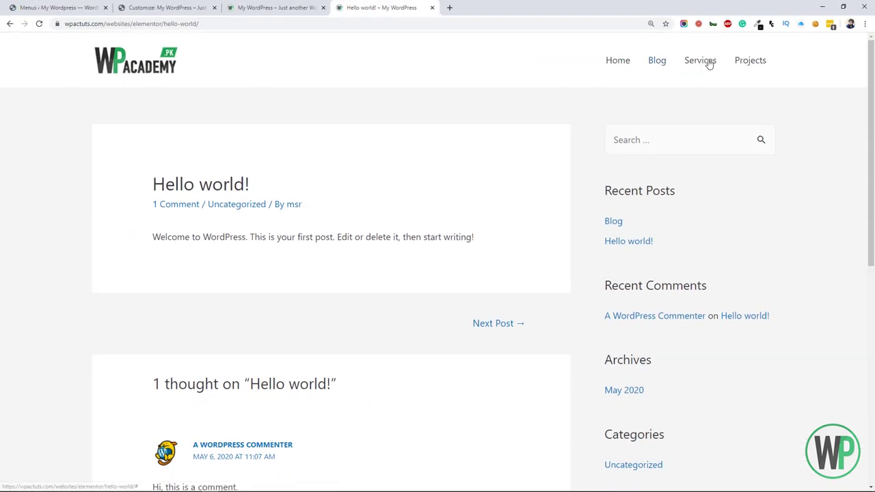
left_click(68, 7)
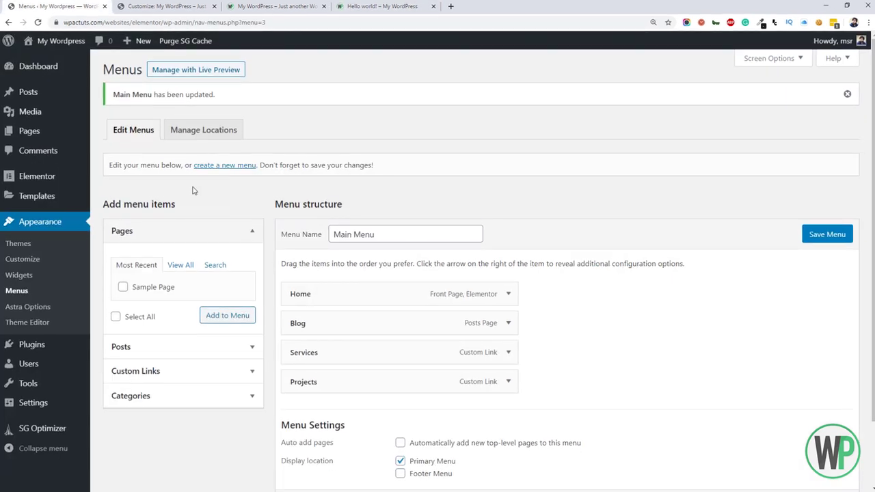
Step: Create a new menu named "Footer Menu"
left_click(224, 133)
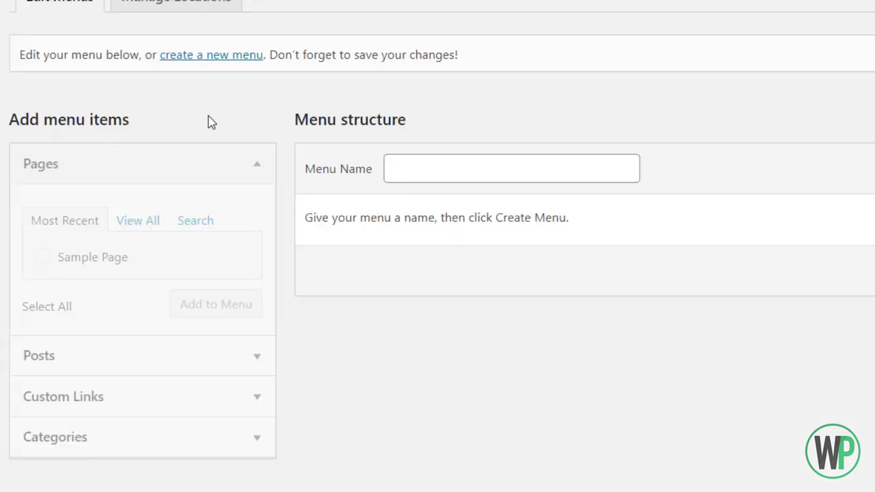
left_click(432, 172)
type("Fo")
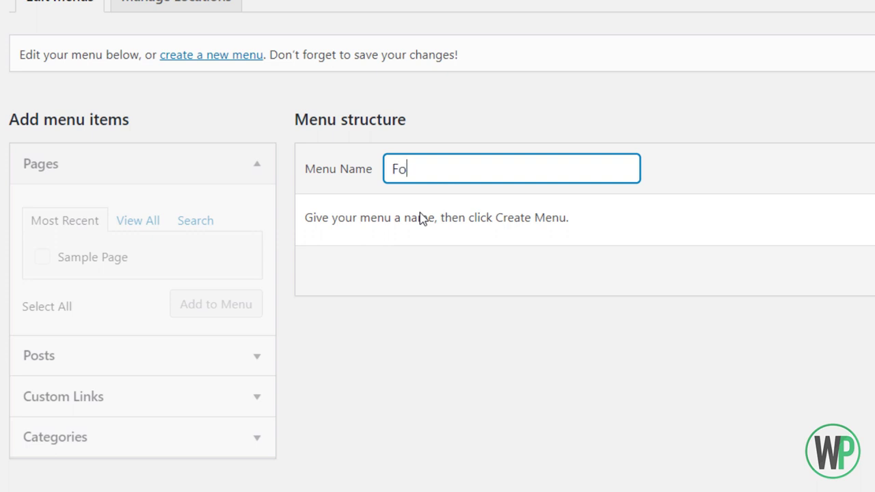
type("oter Menu")
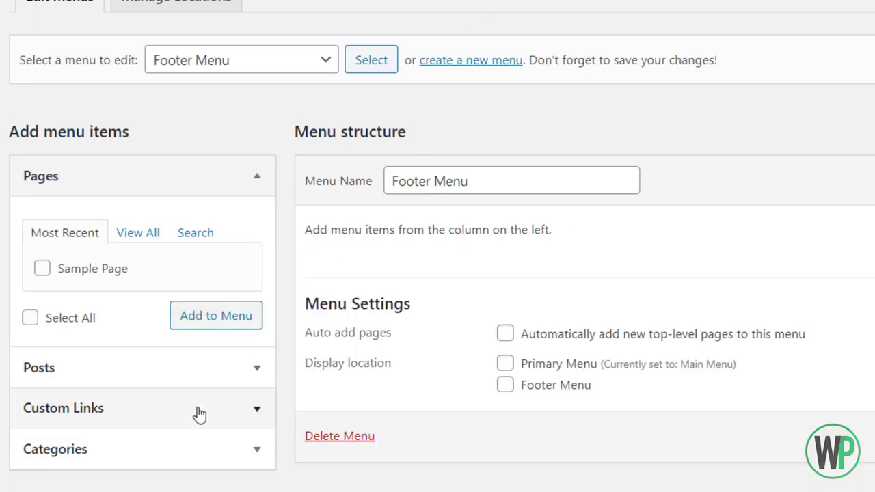
Step: Add a custom link with URL "#" and link text "Privacy Policy" to the Footer Menu
left_click(198, 414)
left_click(164, 309)
type("@#")
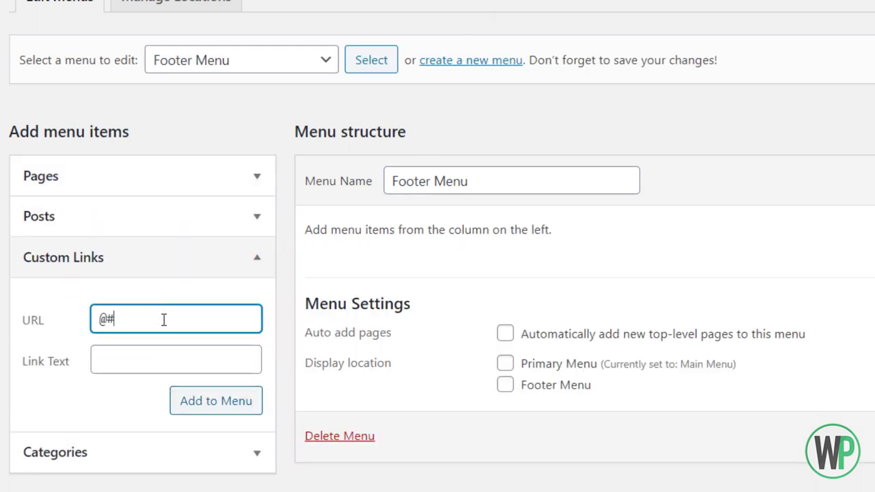
left_click_drag(164, 320, 99, 318)
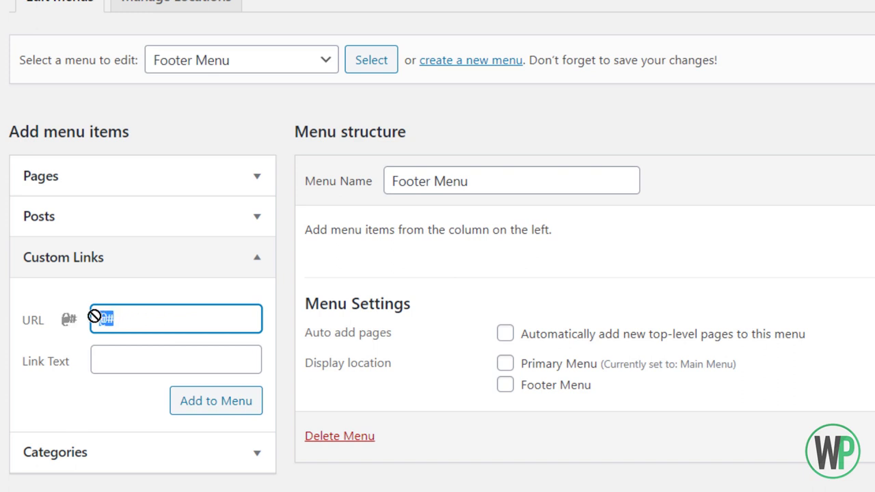
type("#")
left_click(170, 358)
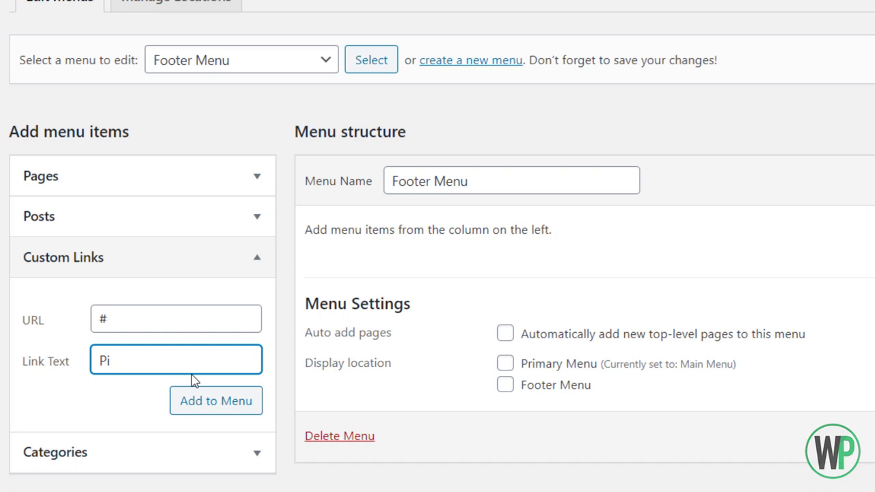
type("Privacy Policy")
key("Tab")
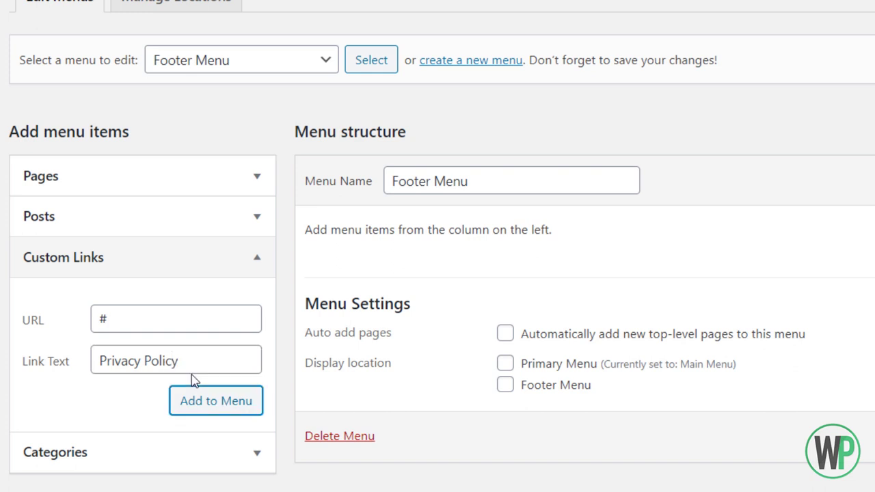
left_click(230, 402)
Step: Add a custom link with URL "#" and link text "Contact Us" to the Footer Menu
left_click(158, 318)
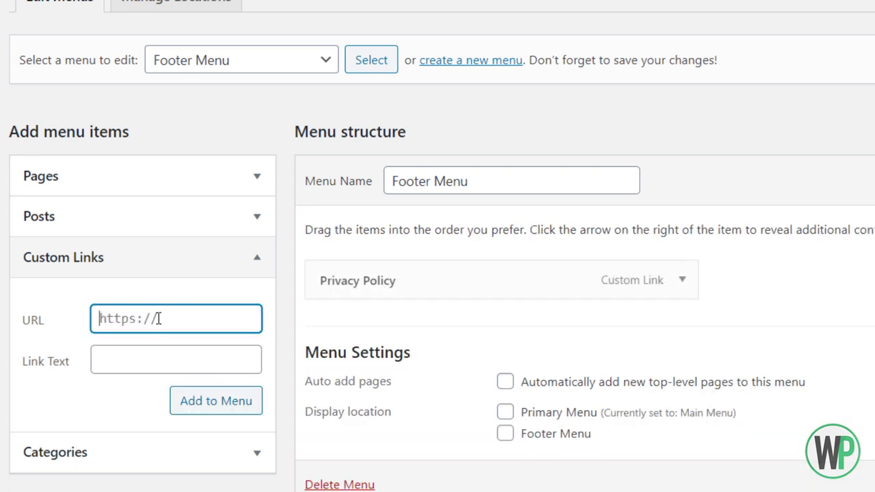
type("#")
left_click(159, 367)
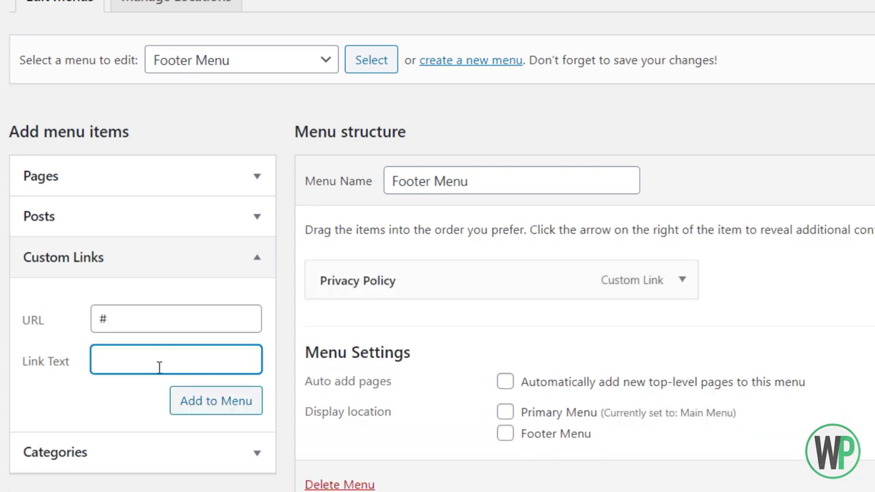
type("Contact Us")
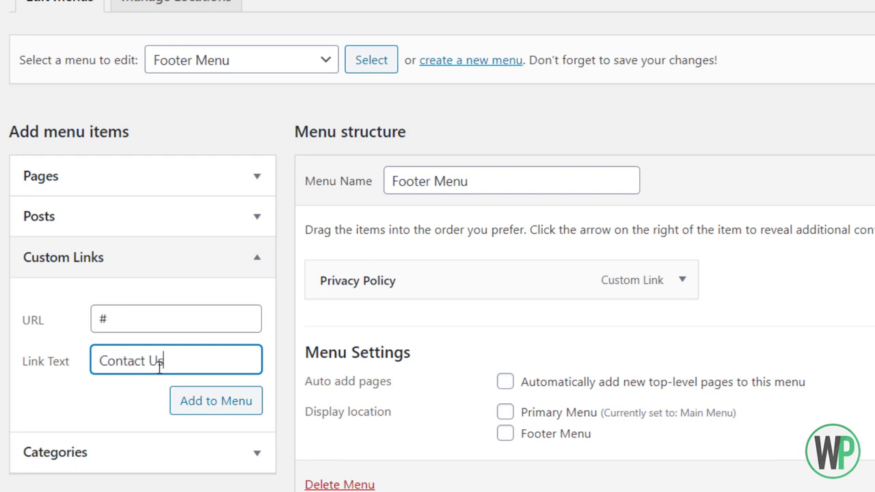
left_click(244, 405)
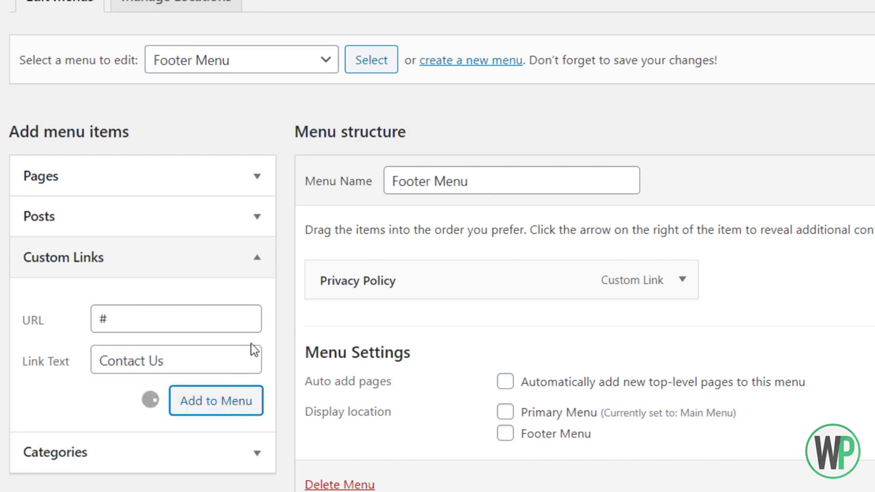
Step: Add a custom link with URL "#" and link text "About Us" to the Footer Menu and place it above Privacy Policy
left_click(193, 332)
type("@")
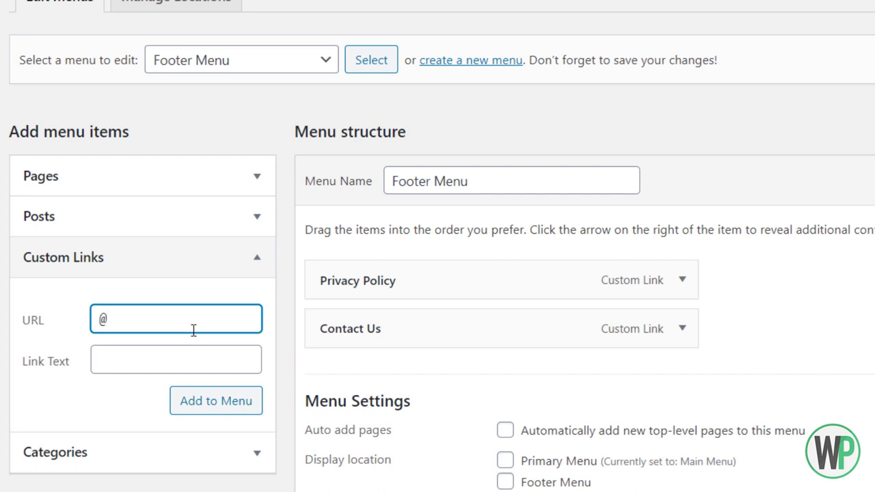
left_click_drag(193, 330, 58, 315)
type("#")
left_click(147, 360)
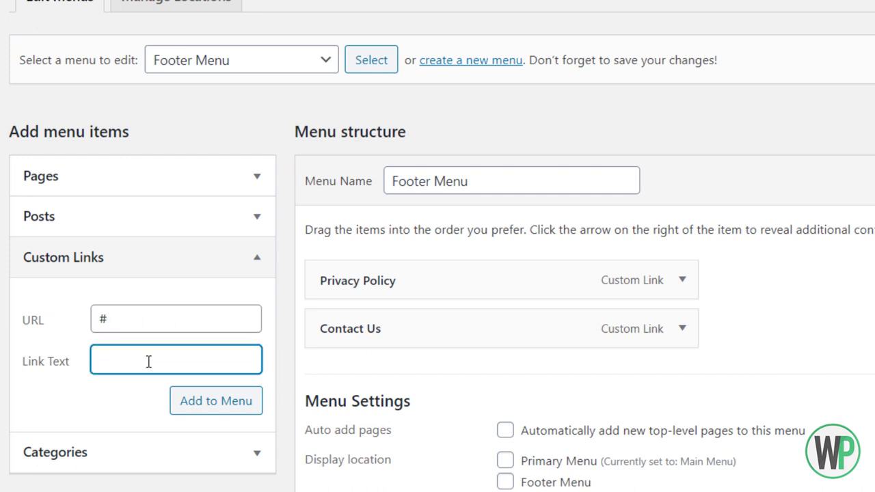
type("About Us")
left_click(176, 402)
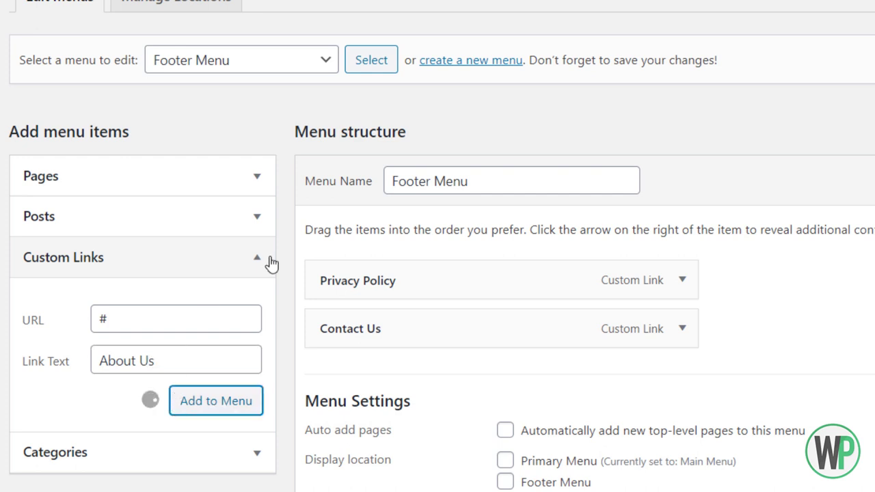
left_click_drag(396, 363, 398, 263)
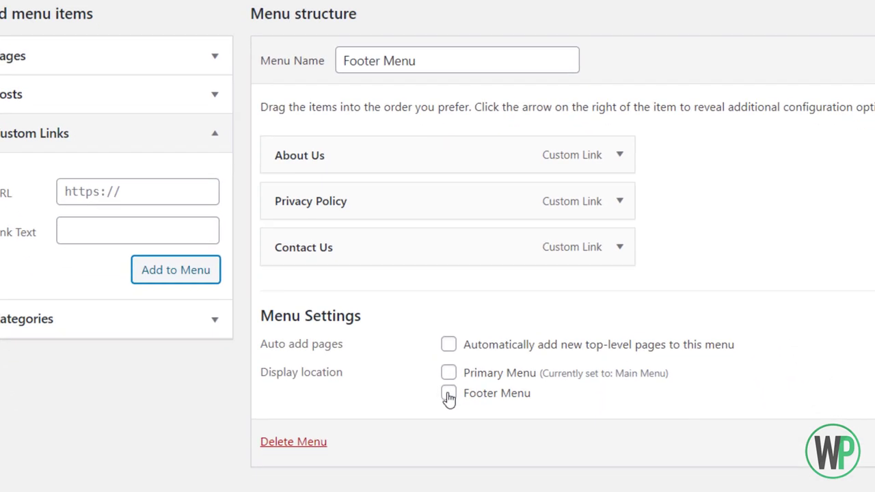
Step: Assign the menu to the Footer Menu display location, save it, and check the footer of the reloaded Hello world! post
left_click(503, 491)
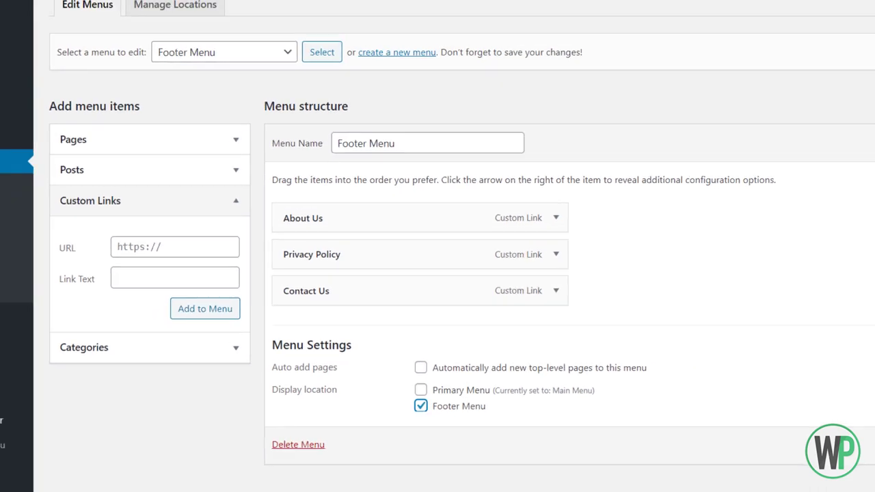
left_click(823, 206)
left_click(373, 8)
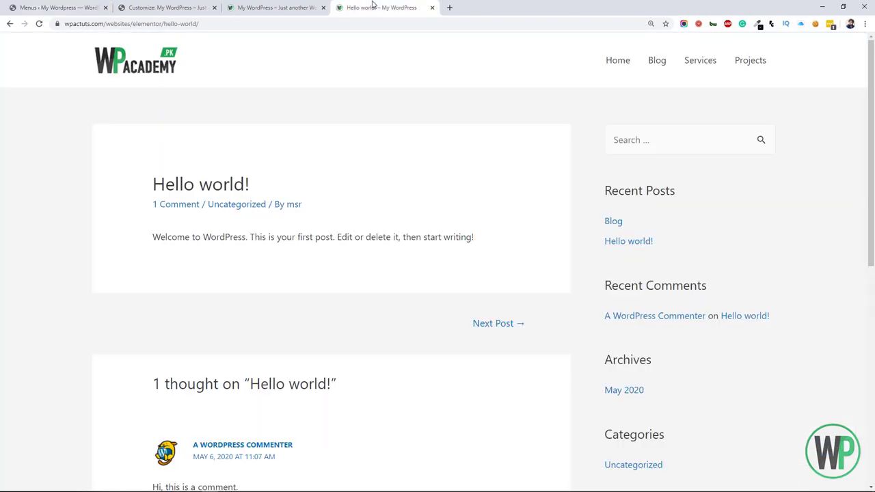
key("F5")
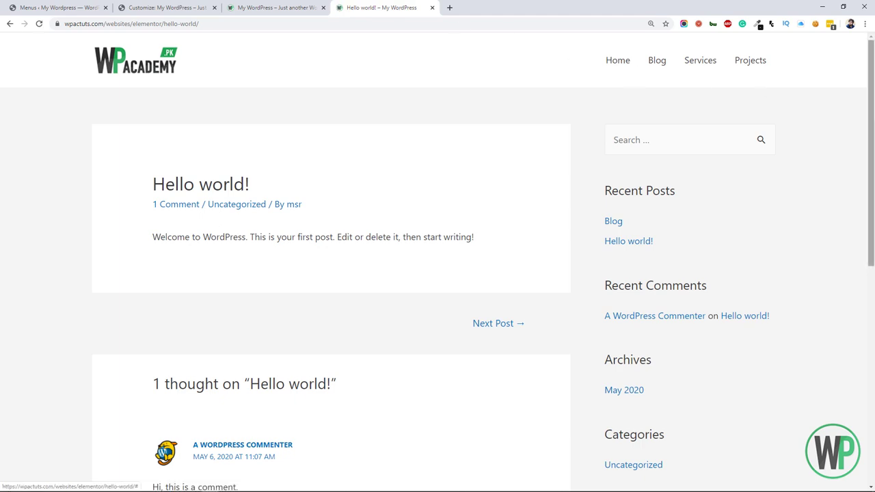
left_click_drag(871, 233, 872, 459)
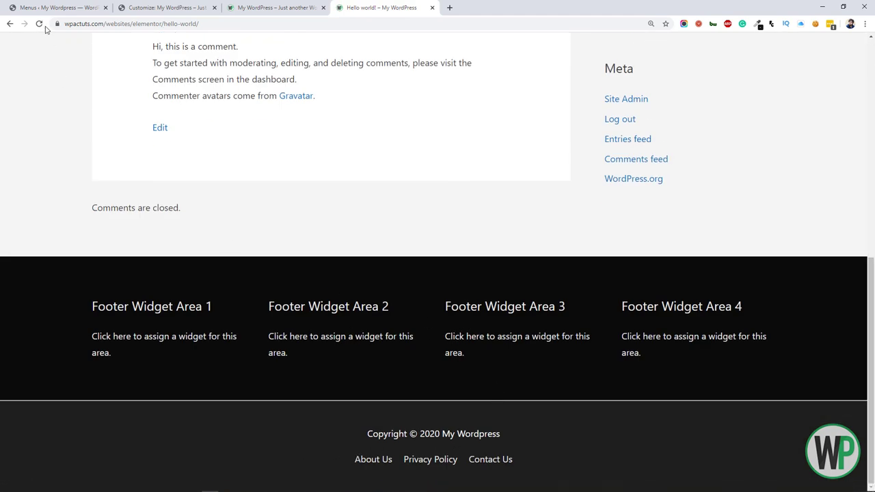
Step: Open the Widgets management page and add a Calendar widget with no title to Footer Widget Area 1
left_click(58, 8)
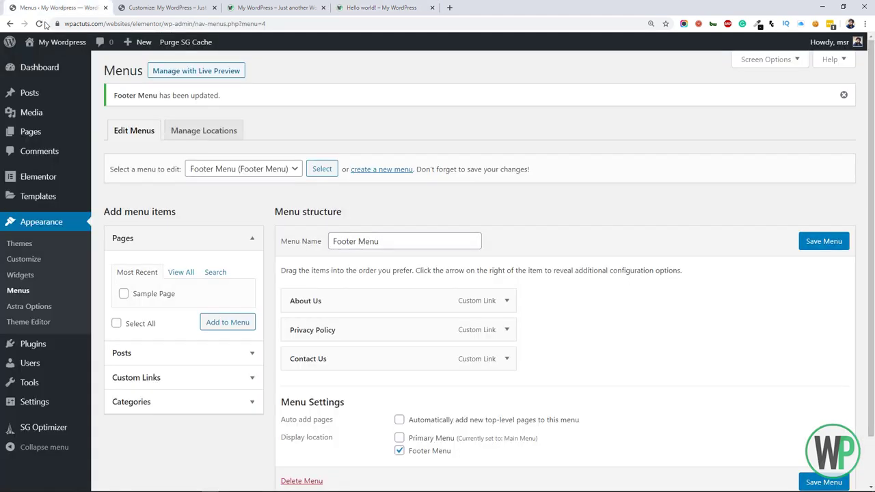
left_click(47, 274)
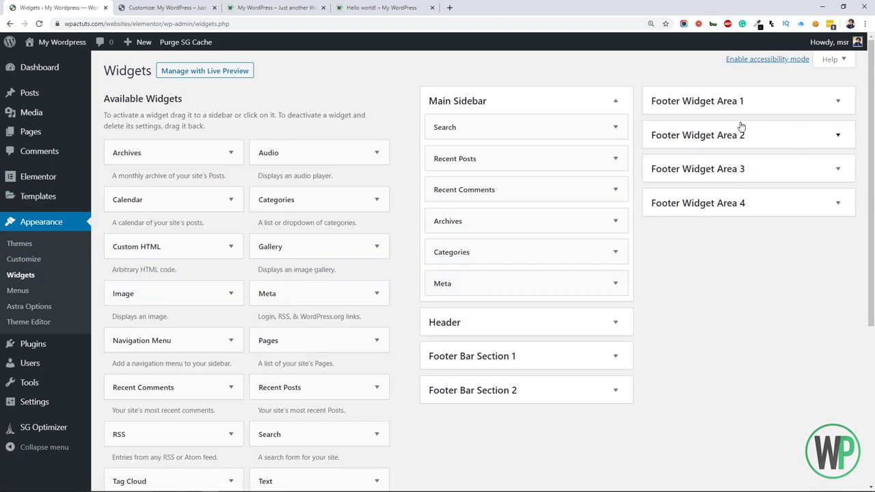
left_click(743, 112)
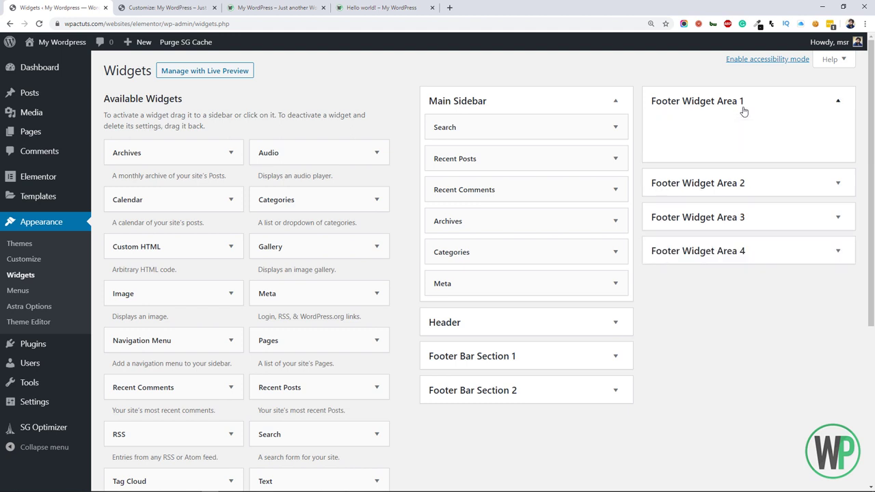
left_click(753, 181)
left_click_drag(192, 203, 735, 137)
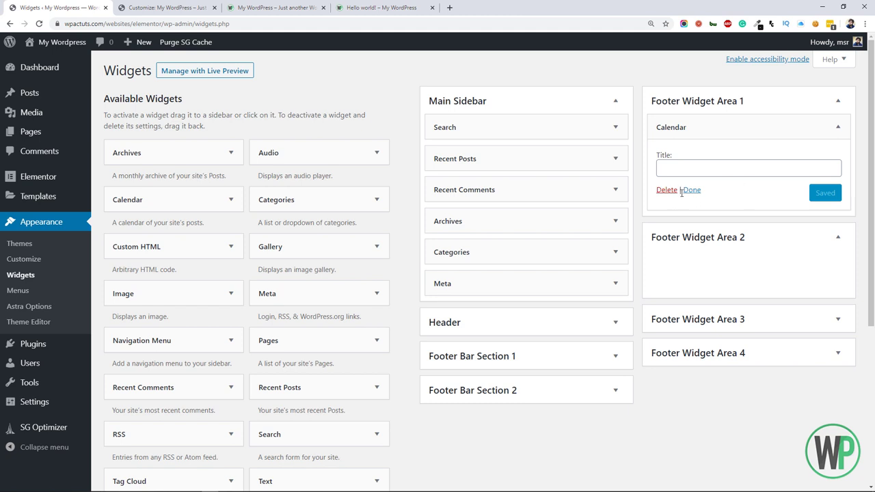
left_click(685, 191)
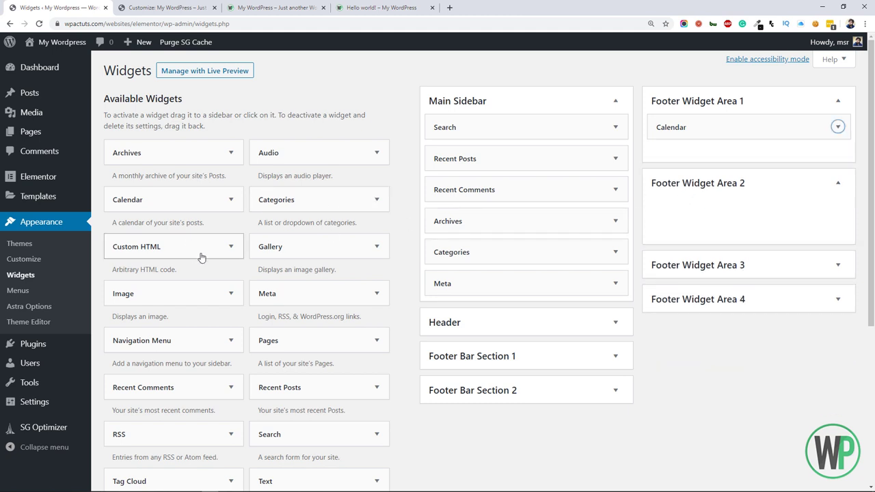
Step: Add the Meta widget to Footer Widget Area 2 and the Recent Comments widget to Footer Widget Area 3
scroll(270, 256, "down", 1)
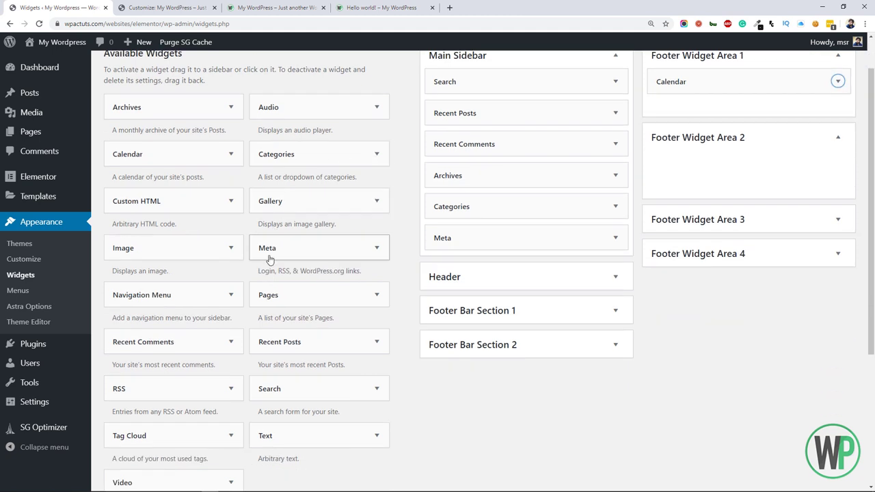
left_click_drag(270, 256, 741, 166)
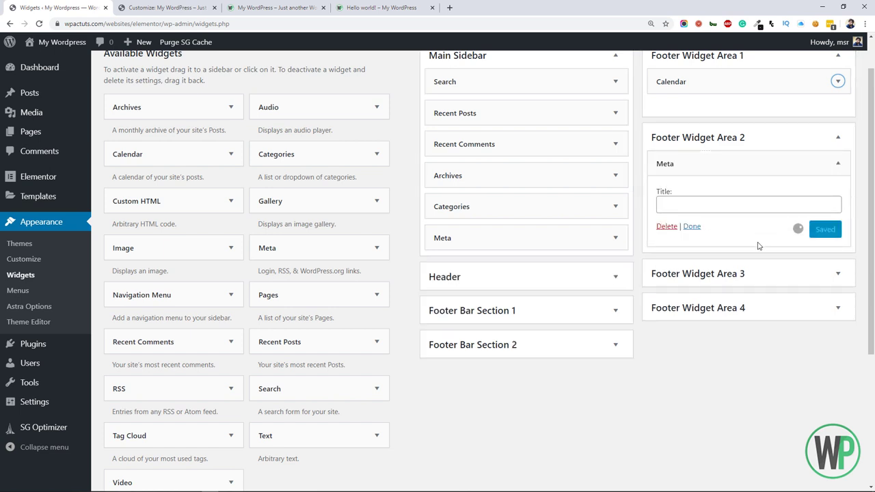
left_click(791, 282)
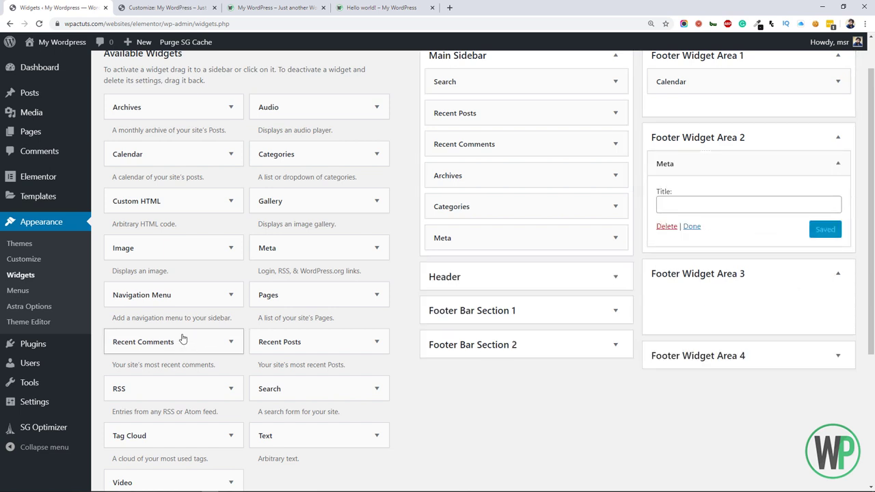
left_click_drag(188, 333, 725, 301)
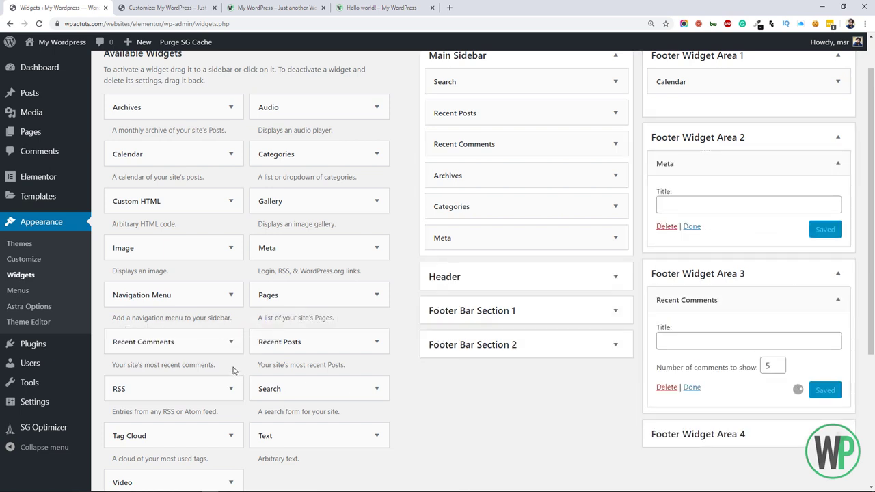
Step: Add the Tag Cloud widget to Footer Widget Area 4 and check the footer of the reloaded Hello world! post
scroll(297, 347, "down", 2)
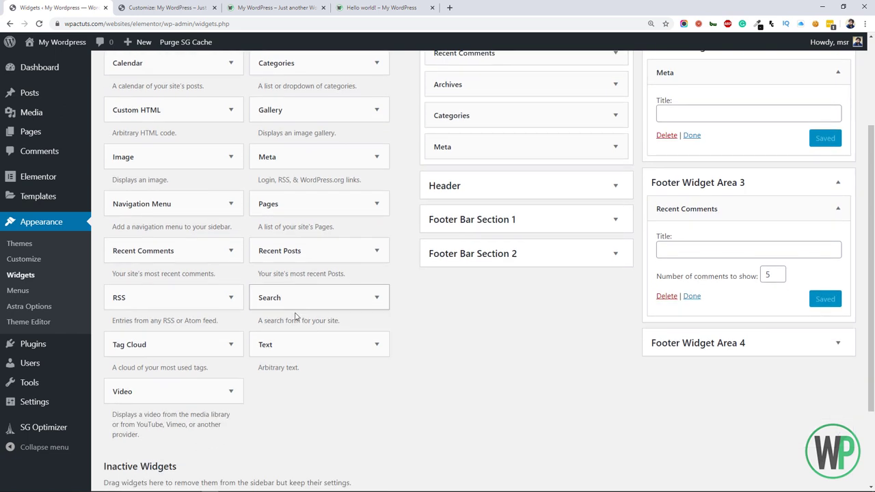
left_click_drag(203, 348, 783, 352)
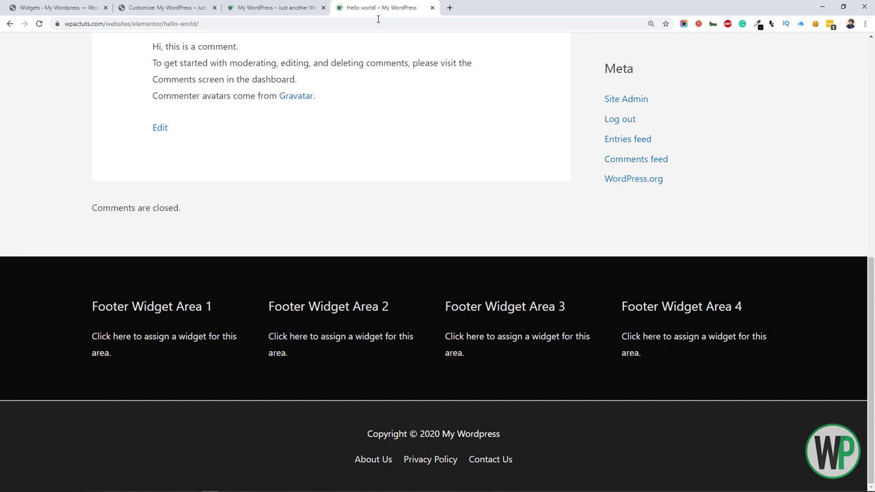
key("F5")
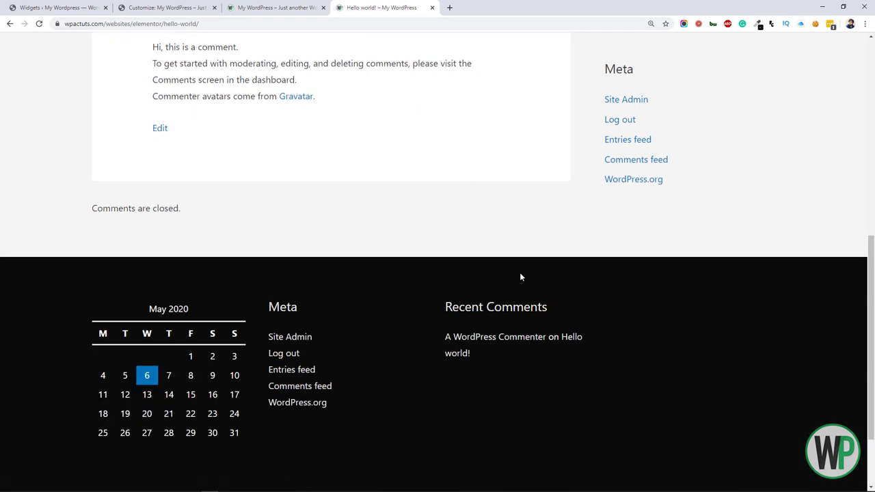
scroll(519, 275, "down", 2)
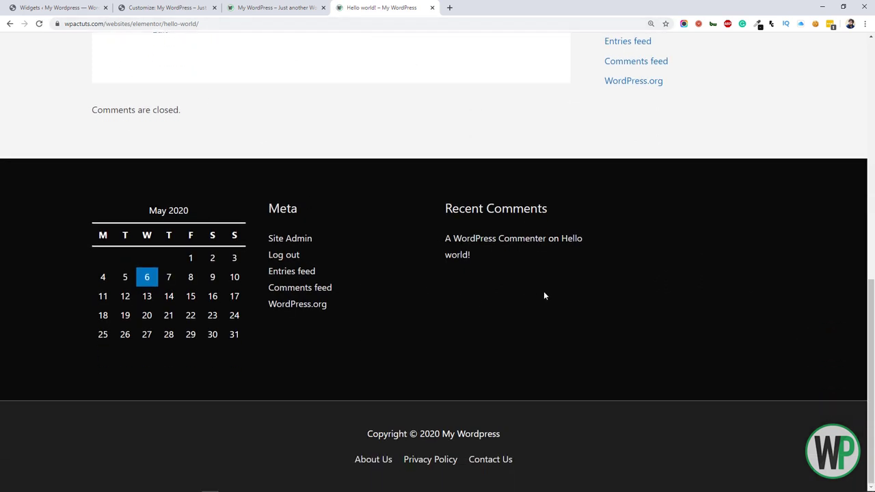
Step: Review the available widgets and footer widget areas, and look over the Hello world! post from footer to header
left_click(72, 7)
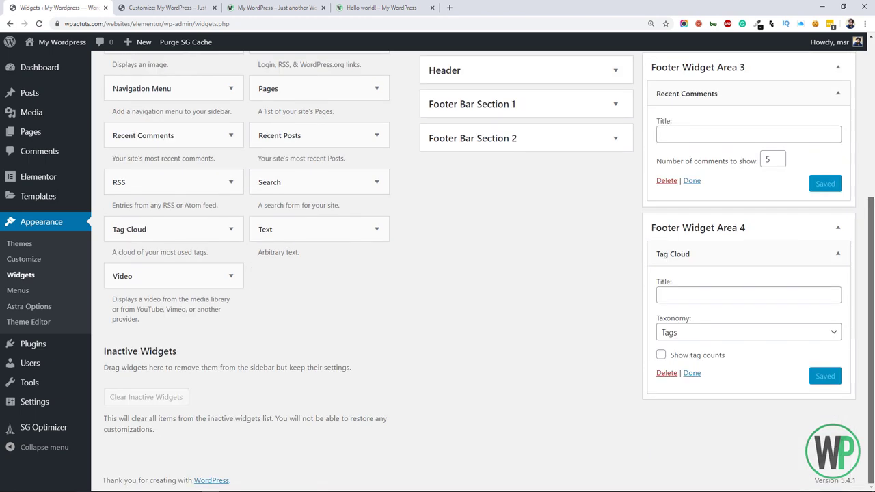
scroll(508, 225, "up", 4)
scroll(421, 307, "down", 2)
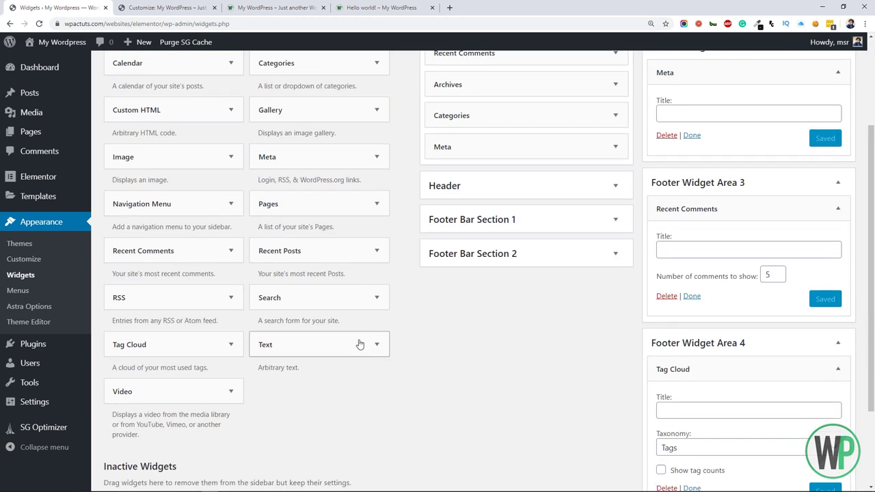
left_click(373, 6)
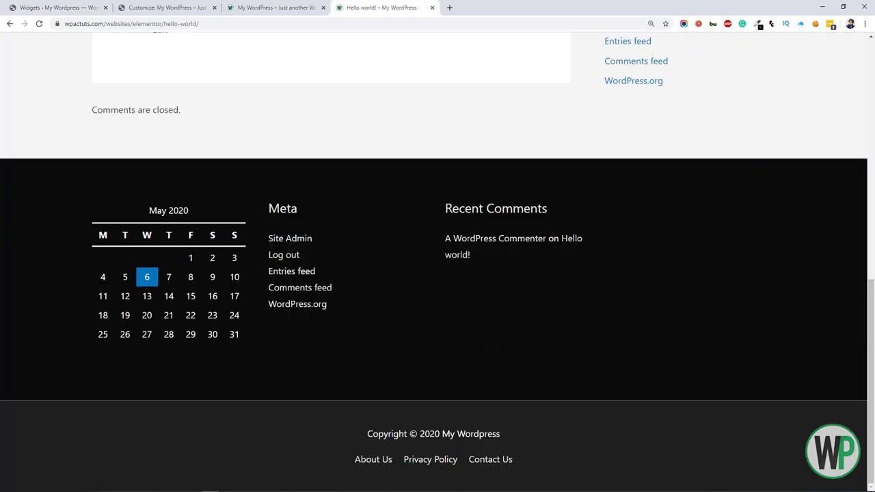
scroll(437, 274, "up", 15)
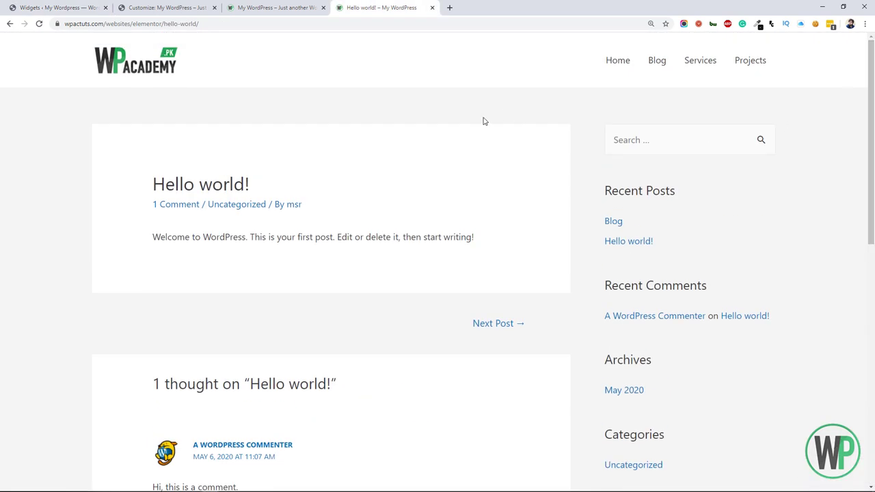